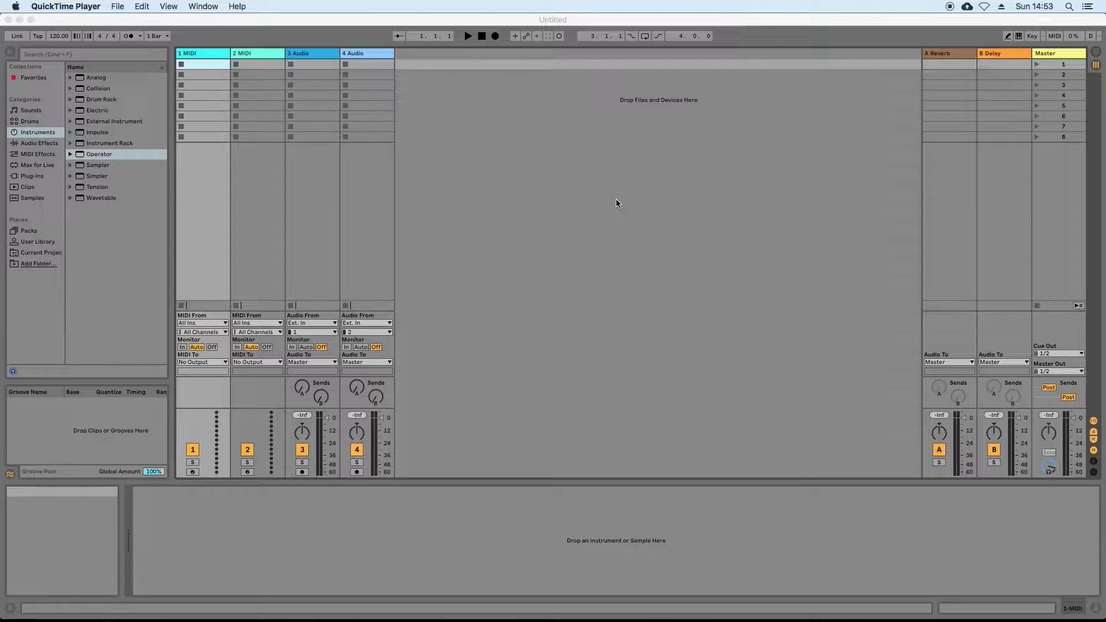
Step: Bring the untitled Ableton Live set to the front and look over its file commands
{"action": "left_click", "coordinate": [204, 22]}
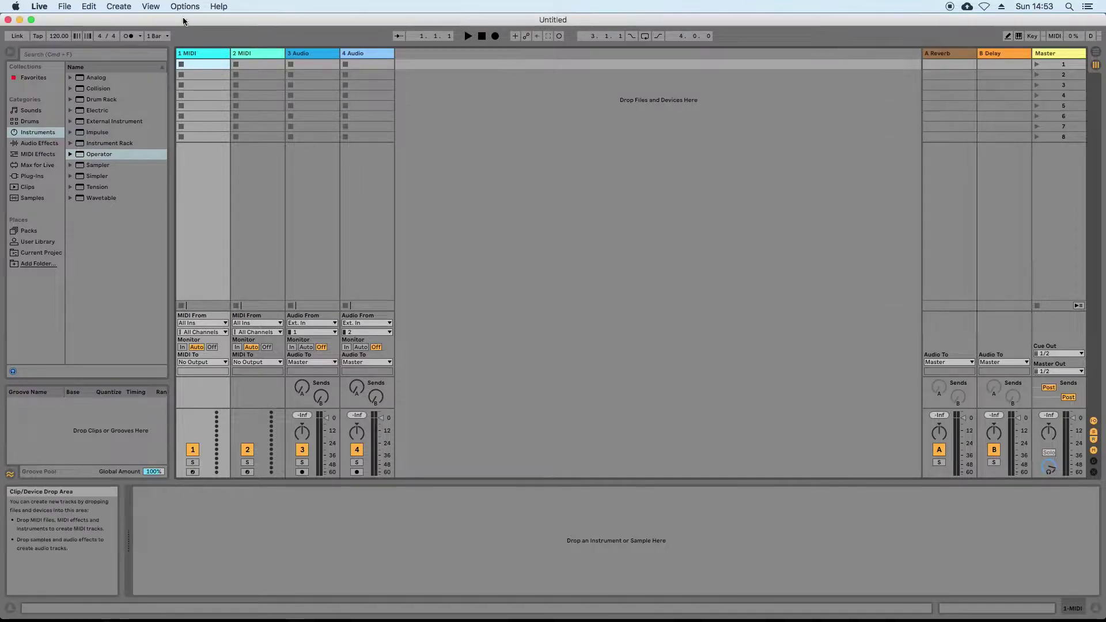
{"action": "left_click", "coordinate": [121, 9]}
{"action": "mouse_move", "coordinate": [64, 7]}
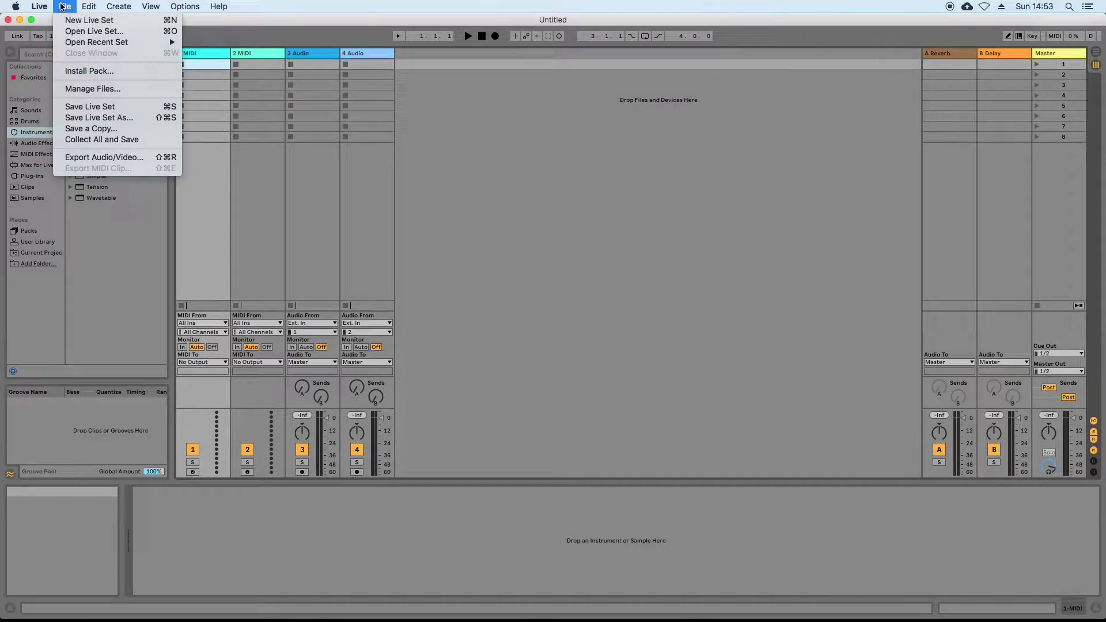
{"action": "left_click", "coordinate": [61, 7]}
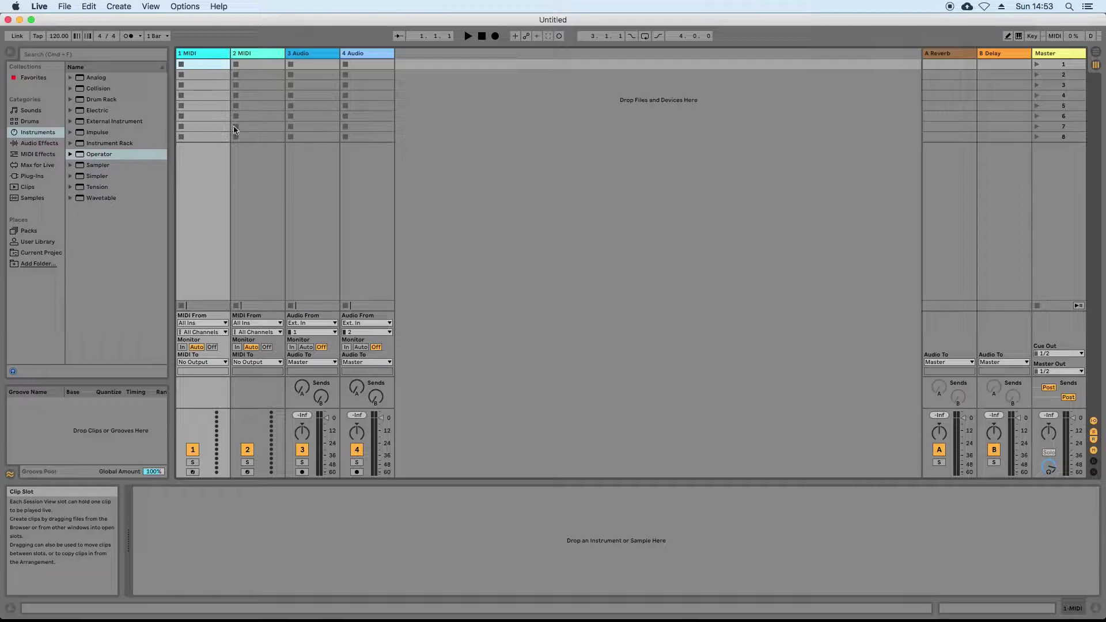
Step: Display the Arrangement View to compare the layouts and return to the Session View
{"action": "left_click", "coordinate": [1097, 53]}
{"action": "left_click", "coordinate": [1096, 65]}
{"action": "left_click", "coordinate": [1097, 53]}
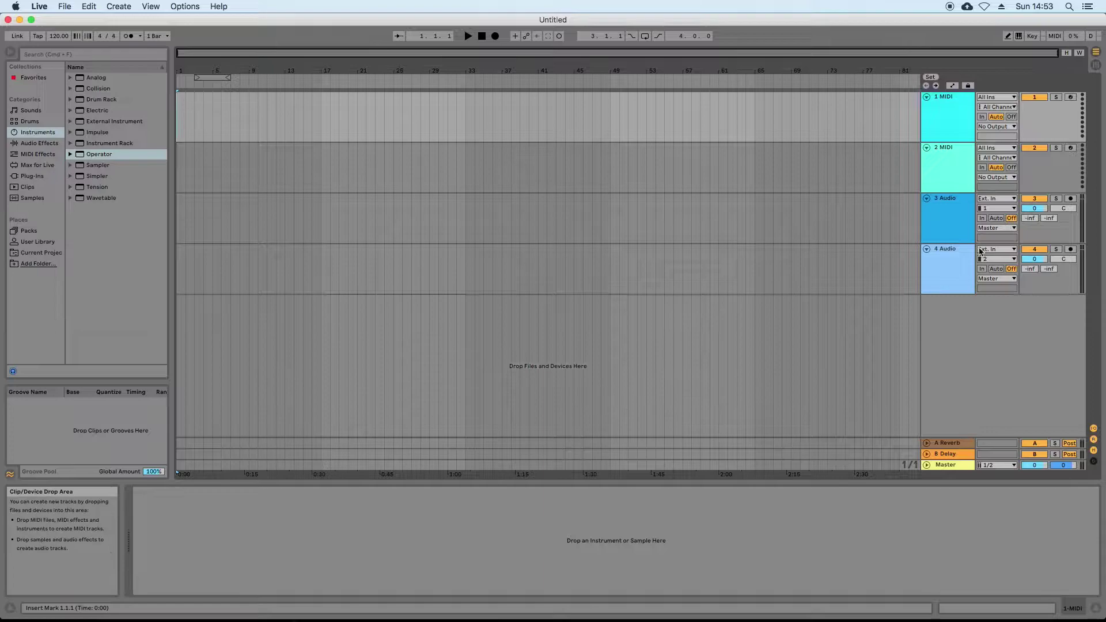
{"action": "key", "text": "Tab"}
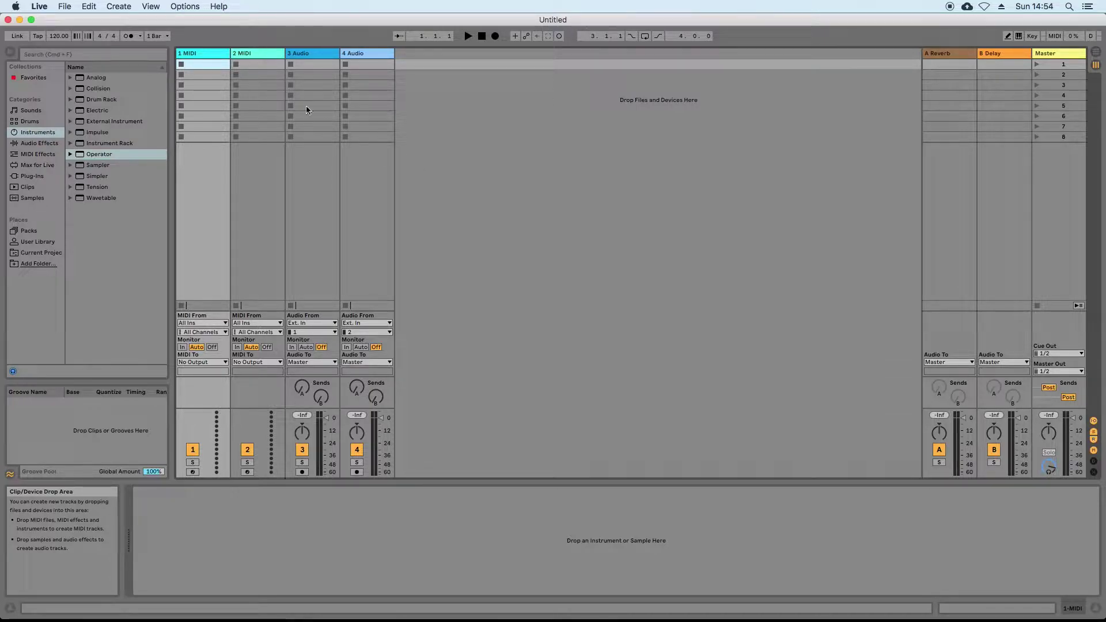
Step: Rename the first MIDI track as synth
{"action": "left_click", "coordinate": [198, 55]}
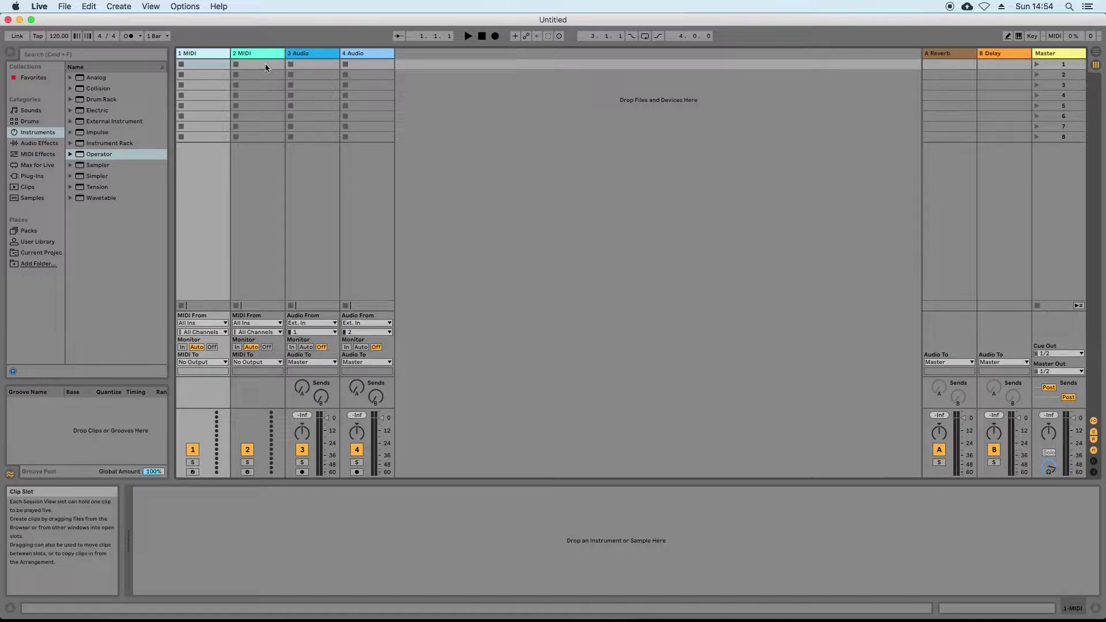
{"action": "right_click", "coordinate": [193, 54]}
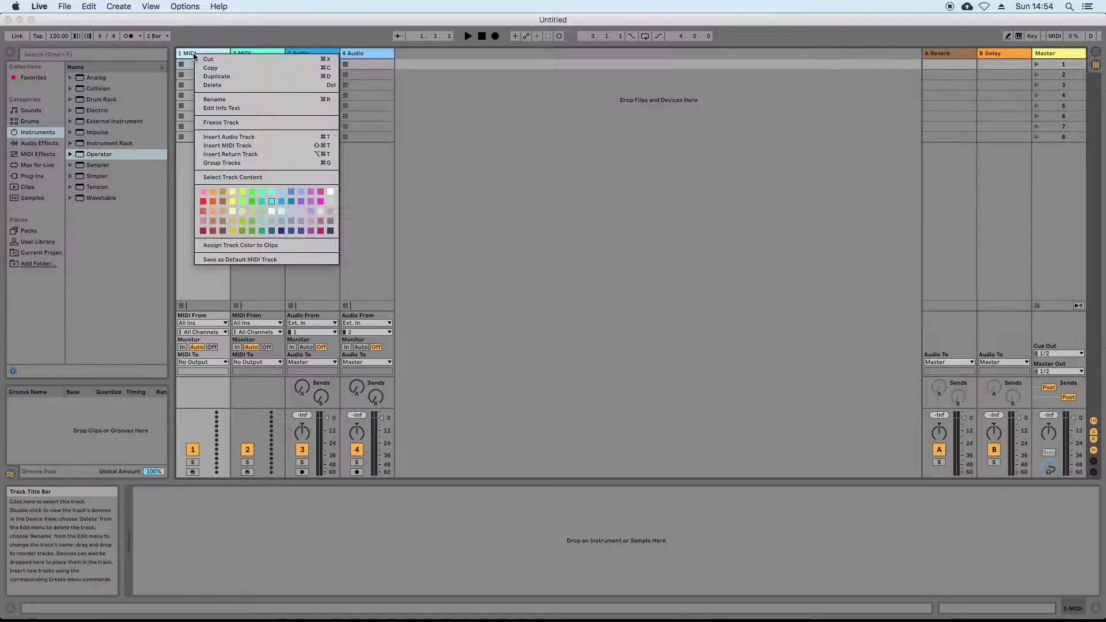
{"action": "left_click", "coordinate": [234, 101]}
{"action": "type", "text": "s"}
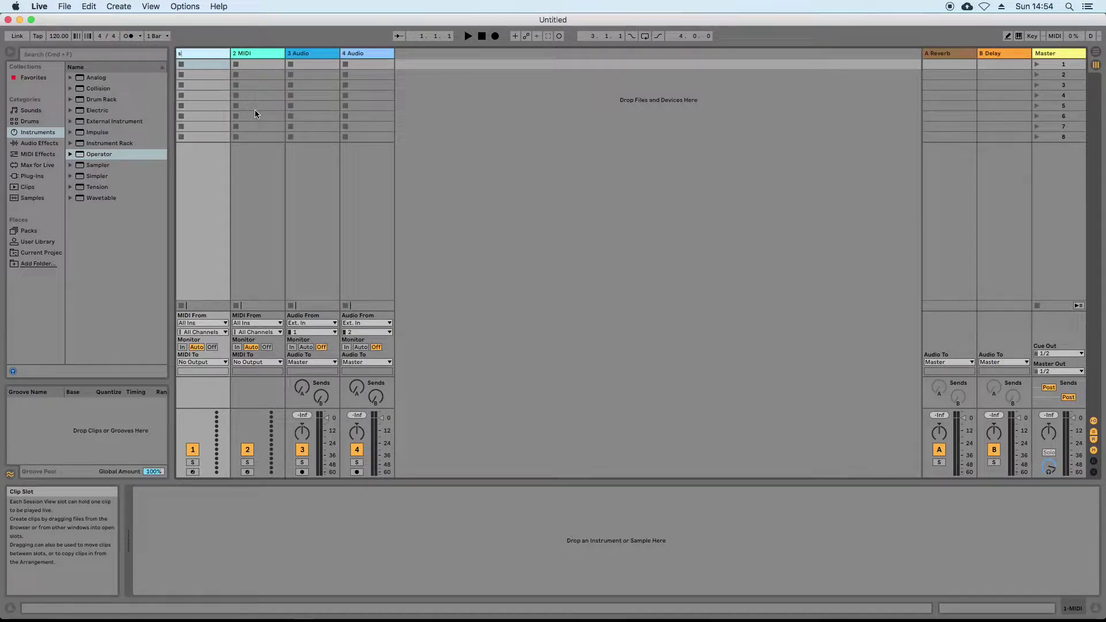
{"action": "type", "text": "ynth"}
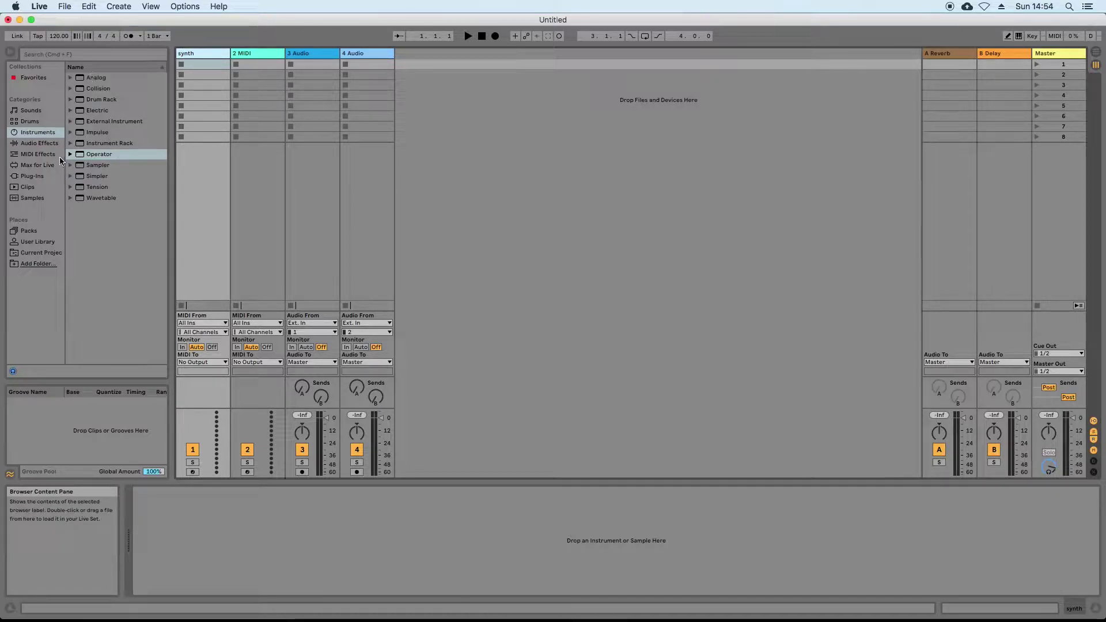
Step: Explore the Strings sounds, try the 80-Halarp-Charm clip in its own track, and delete that track
{"action": "left_click", "coordinate": [40, 155]}
{"action": "left_click", "coordinate": [44, 164]}
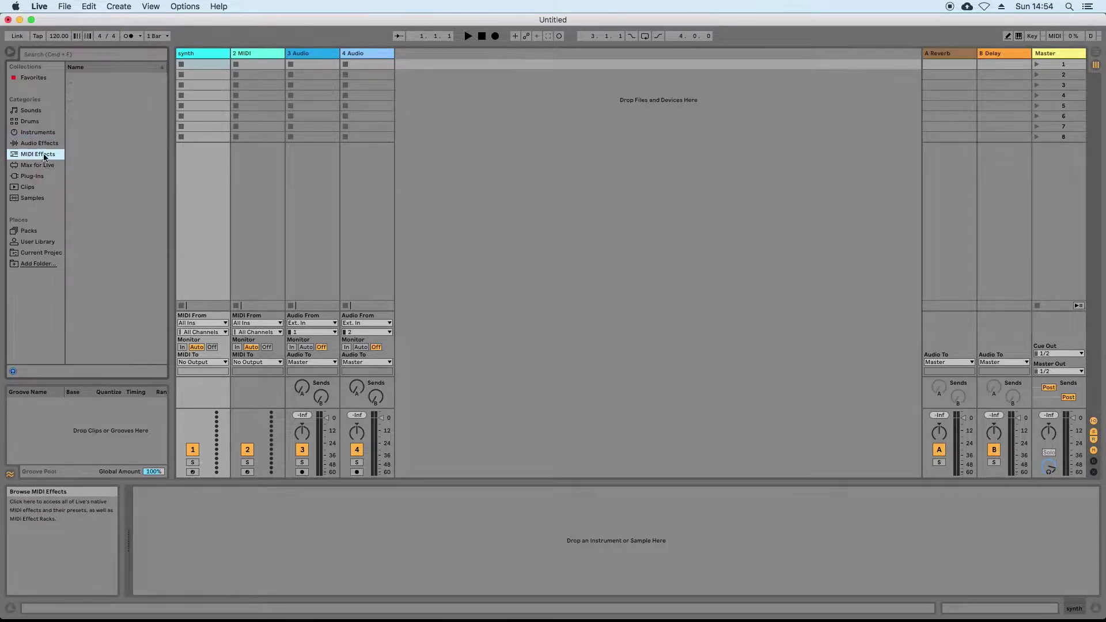
{"action": "left_click", "coordinate": [30, 110]}
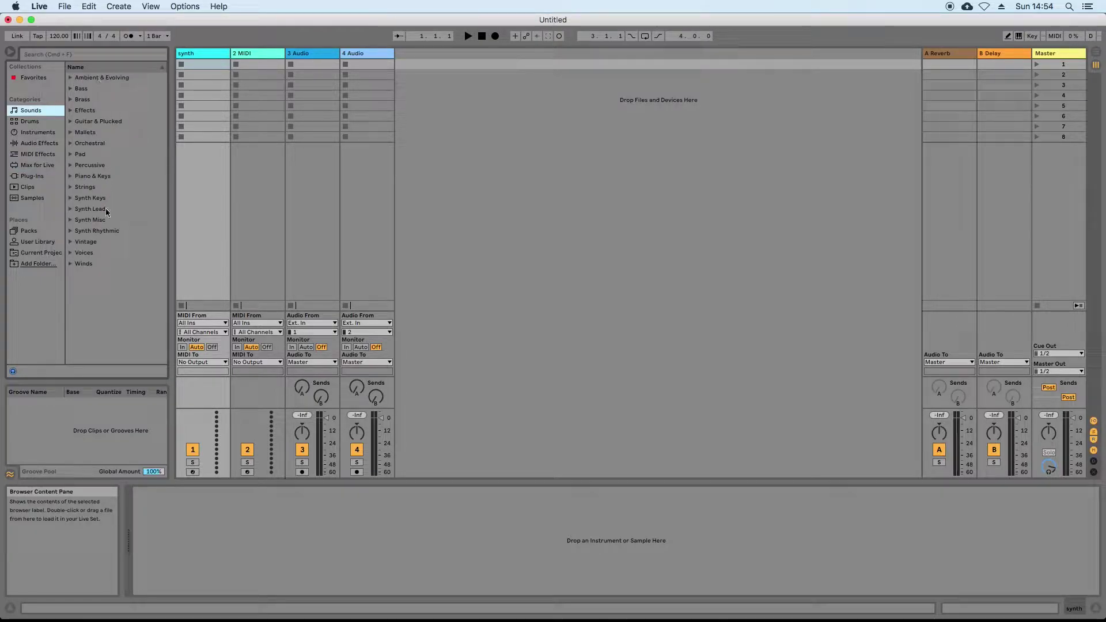
{"action": "left_click", "coordinate": [84, 187]}
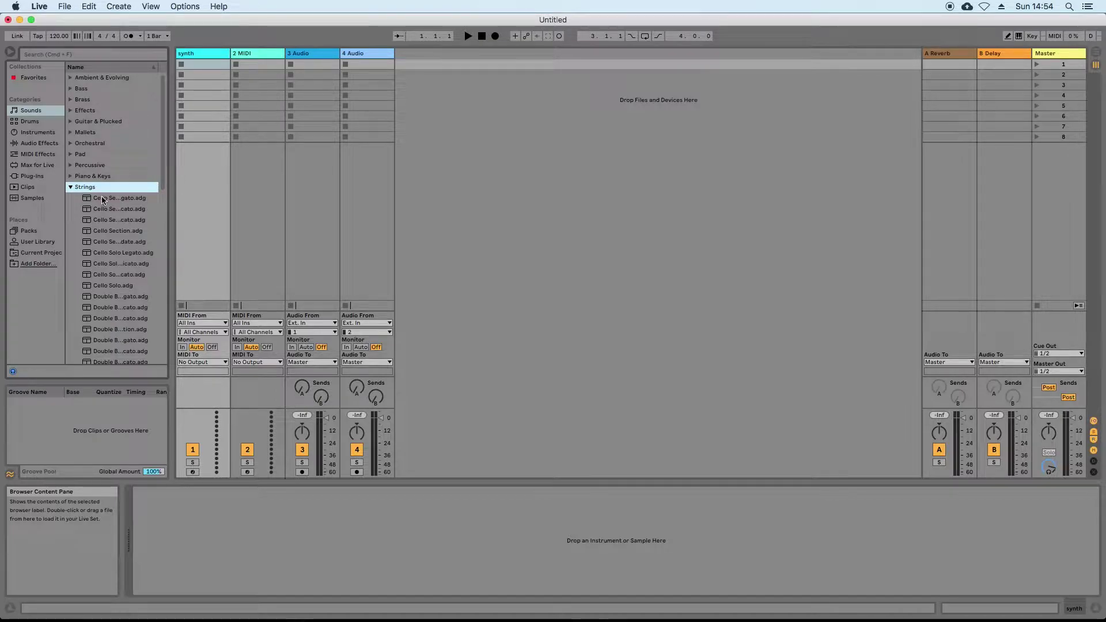
{"action": "left_click_drag", "start_coordinate": [101, 199], "coordinate": [249, 71]}
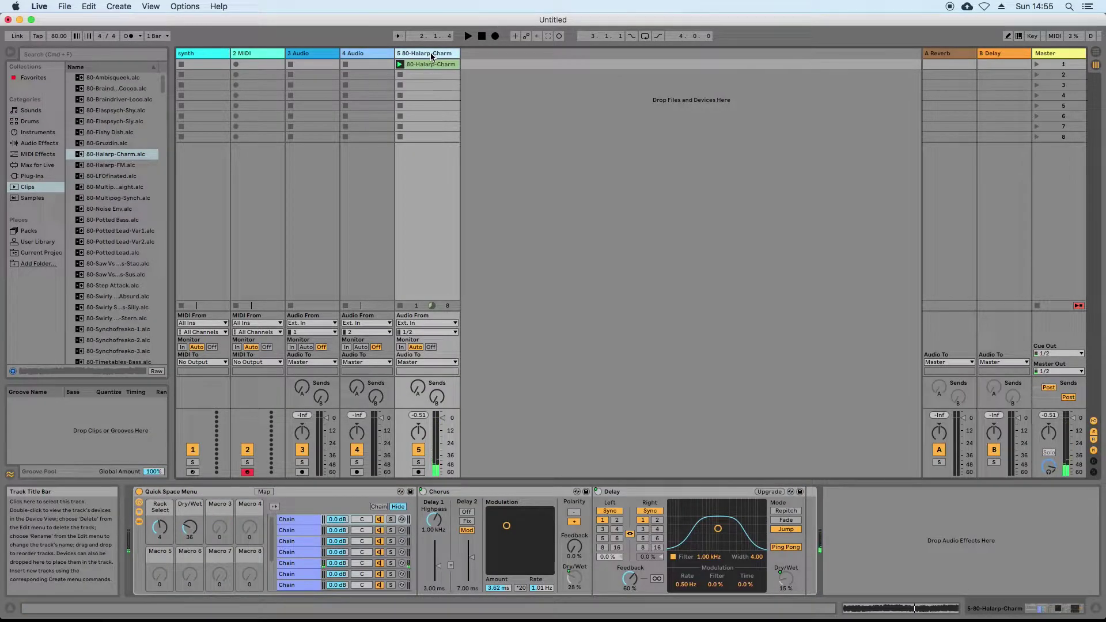
{"action": "key", "text": "Delete"}
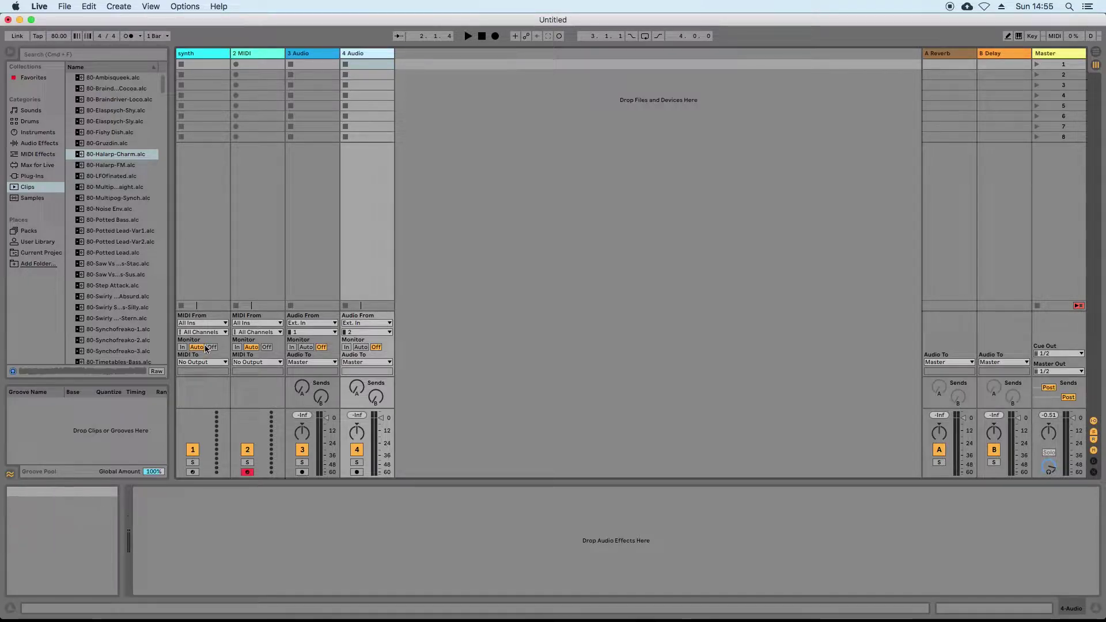
Step: Browse the available instruments and load Operator onto the synth track
{"action": "left_click", "coordinate": [38, 134]}
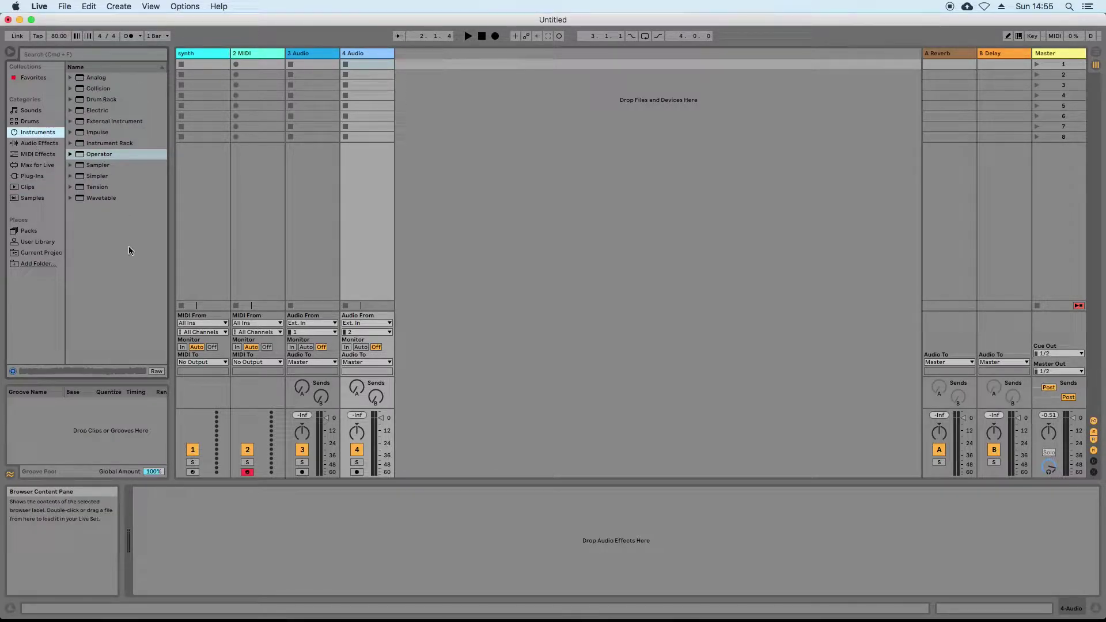
{"action": "left_click", "coordinate": [101, 80]}
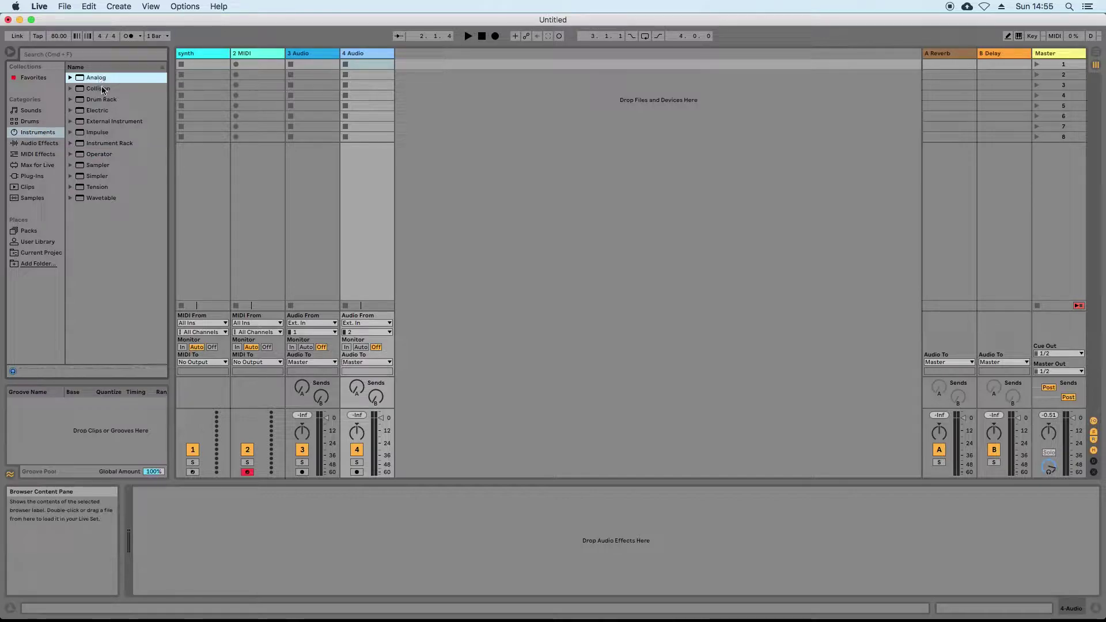
{"action": "left_click", "coordinate": [102, 87]}
{"action": "left_click", "coordinate": [104, 99]}
{"action": "left_click", "coordinate": [105, 111]}
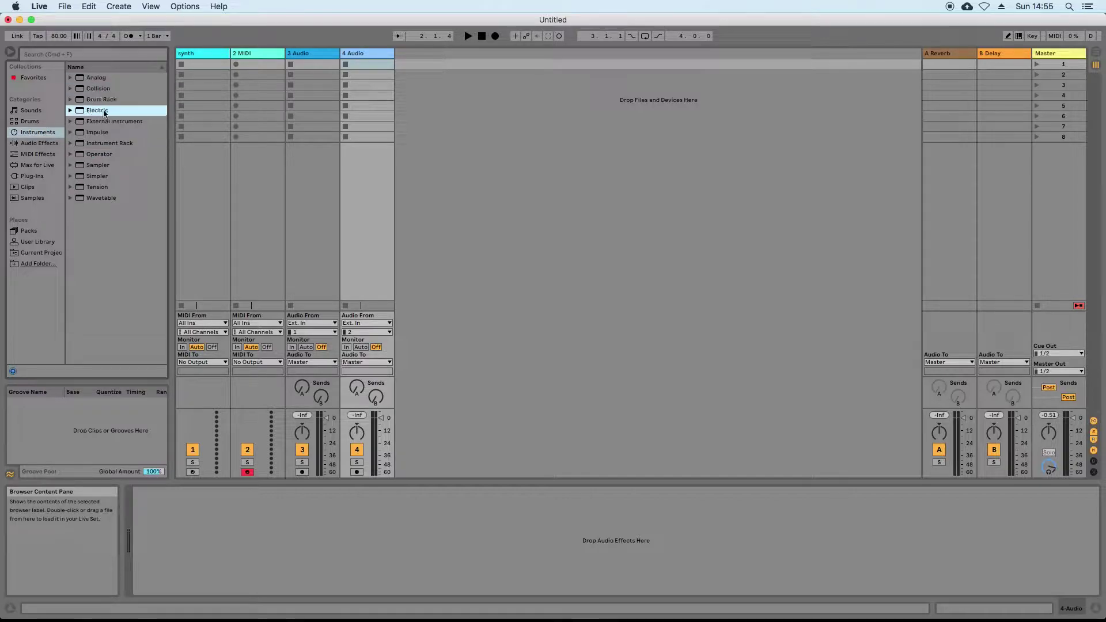
{"action": "left_click", "coordinate": [109, 121]}
{"action": "left_click", "coordinate": [106, 153]}
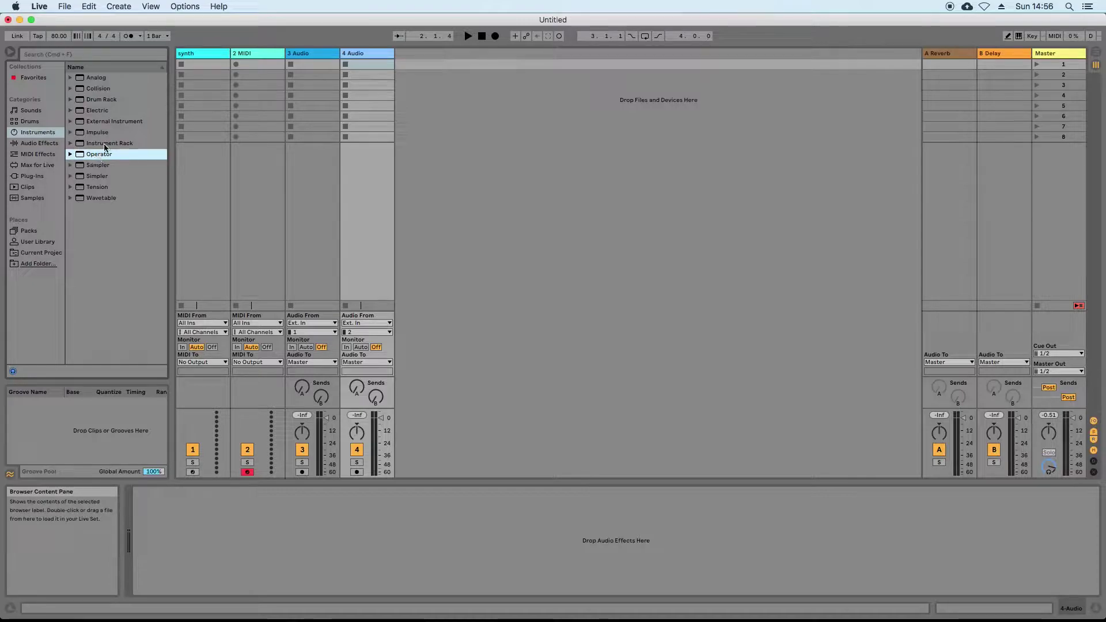
{"action": "left_click_drag", "start_coordinate": [168, 87], "coordinate": [207, 57]}
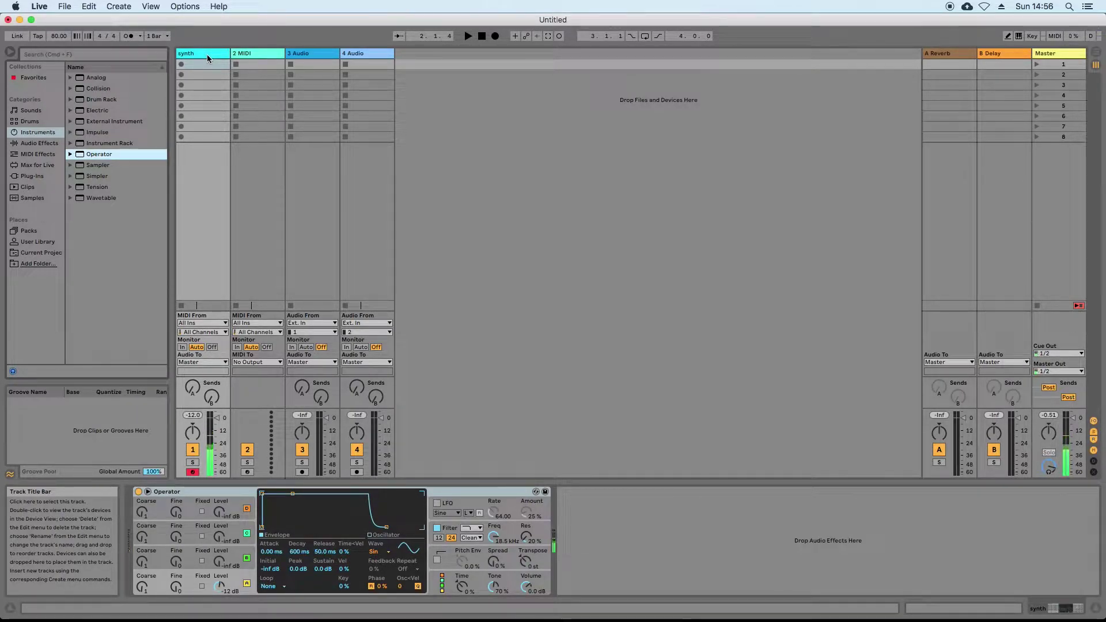
Step: Hot-swap the Operator device on the synth track for the A Snow Pad preset from its Pad presets
{"action": "left_click", "coordinate": [148, 493]}
{"action": "left_click", "coordinate": [148, 492]}
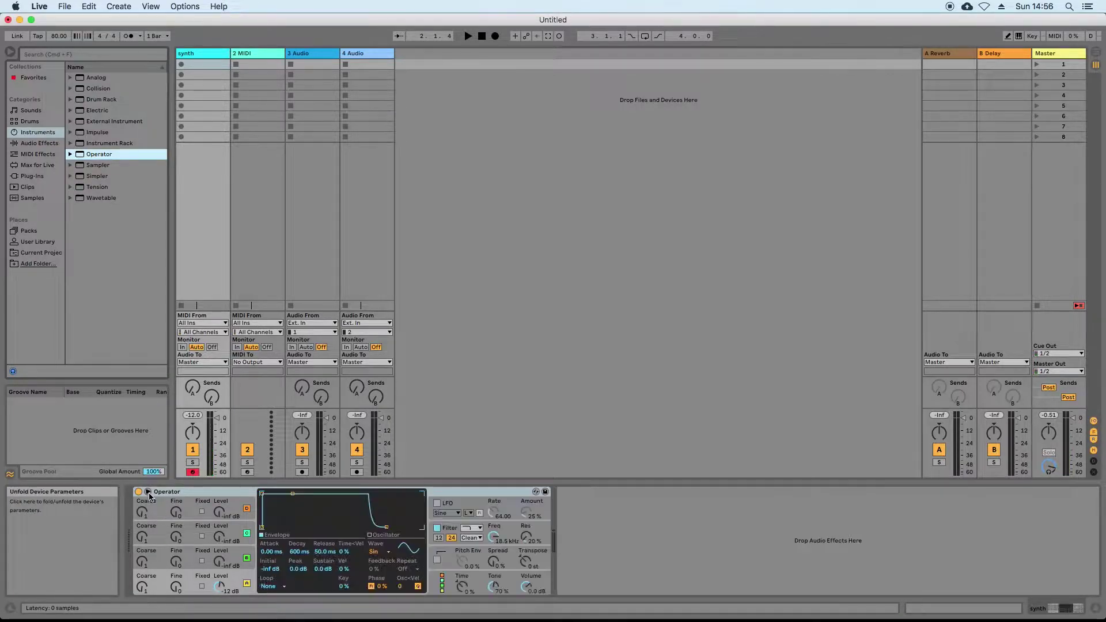
{"action": "left_click", "coordinate": [536, 492]}
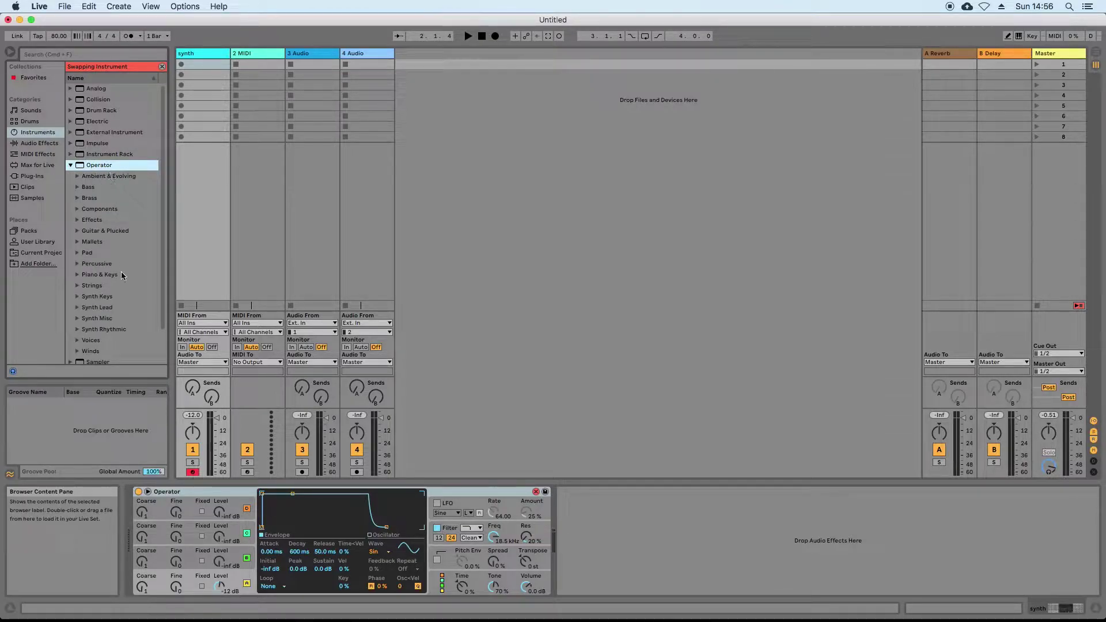
{"action": "left_click", "coordinate": [79, 254]}
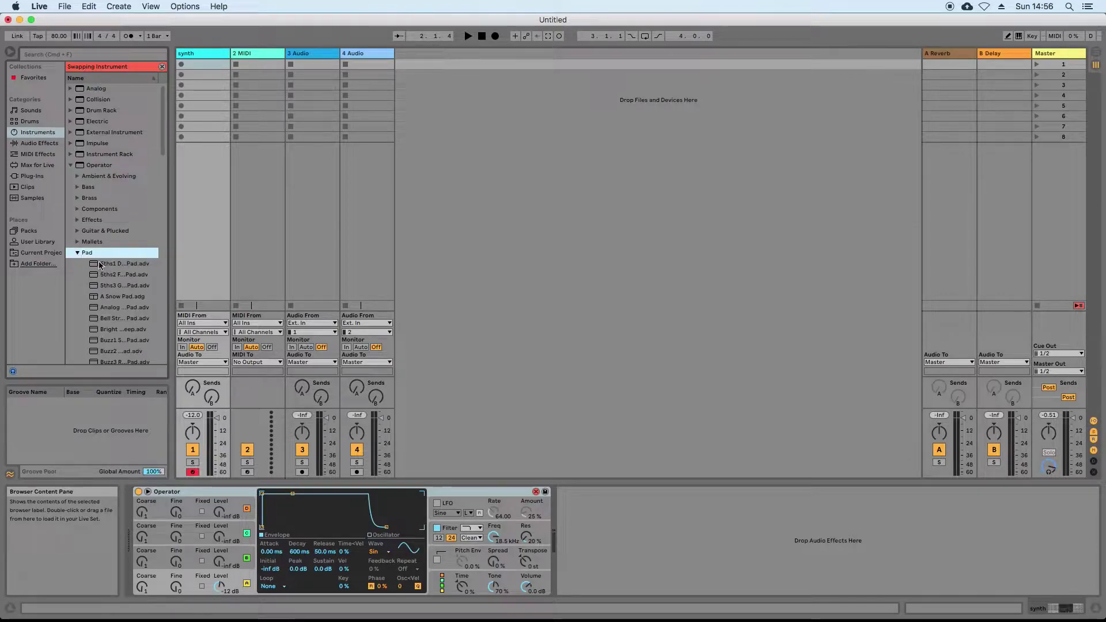
{"action": "left_click", "coordinate": [117, 296]}
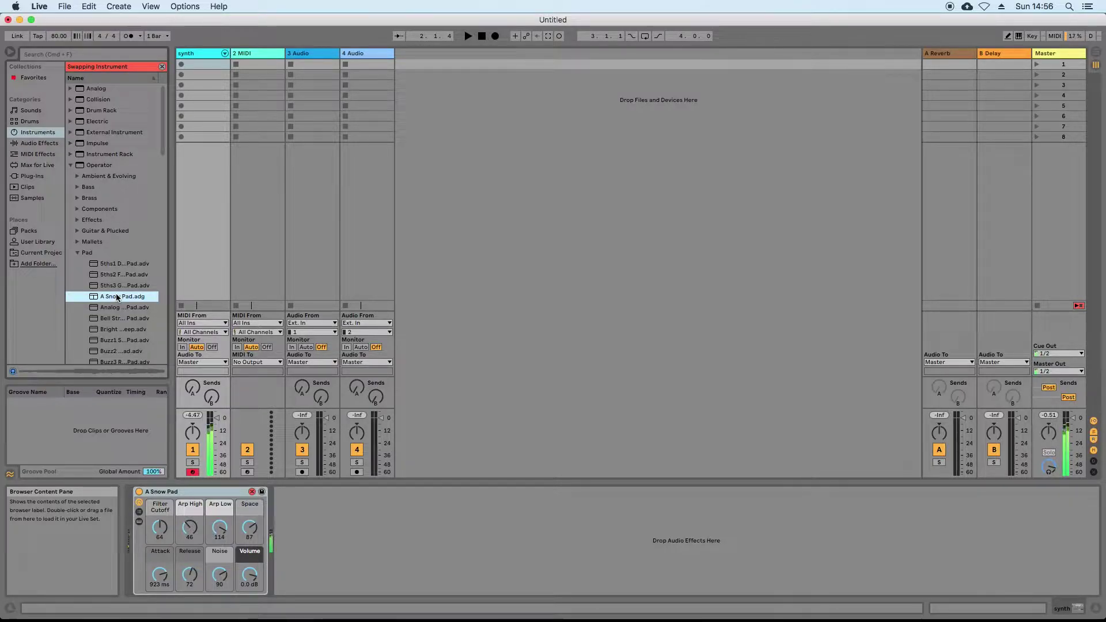
Step: Enlarge the mixer's volume faders and lower the synth track's volume to -11.1 dB
{"action": "left_click_drag", "start_coordinate": [217, 418], "coordinate": [216, 424]}
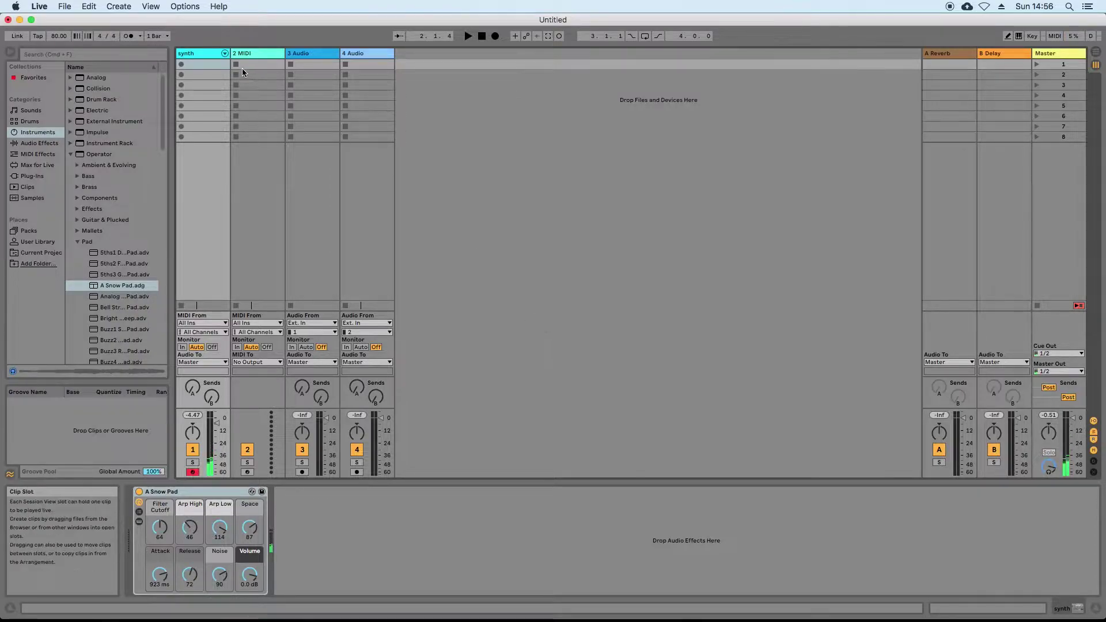
{"action": "left_click", "coordinate": [203, 55]}
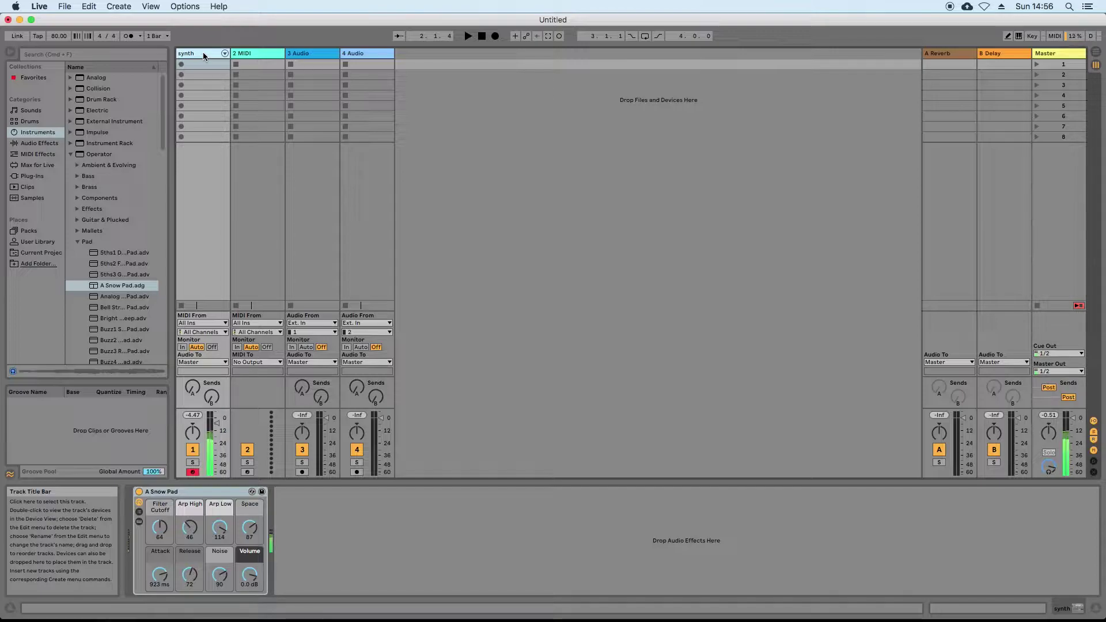
{"action": "left_click_drag", "start_coordinate": [219, 423], "coordinate": [221, 300]}
{"action": "mouse_move", "coordinate": [217, 354]}
{"action": "left_mouse_down"}
{"action": "mouse_move", "coordinate": [218, 377]}
{"action": "mouse_move", "coordinate": [217, 367]}
{"action": "left_mouse_up"}
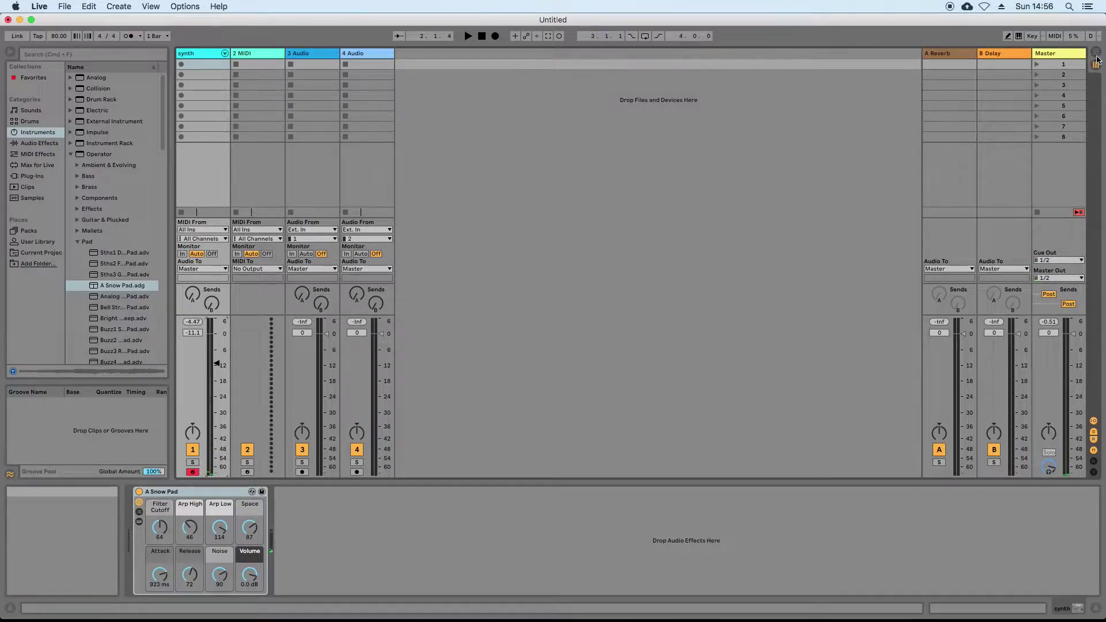
Step: Switch to the Arrangement View and place the insert marker at 1.1.1 on the synth track
{"action": "key", "text": "Tab"}
{"action": "left_click_drag", "start_coordinate": [189, 112], "coordinate": [172, 114]}
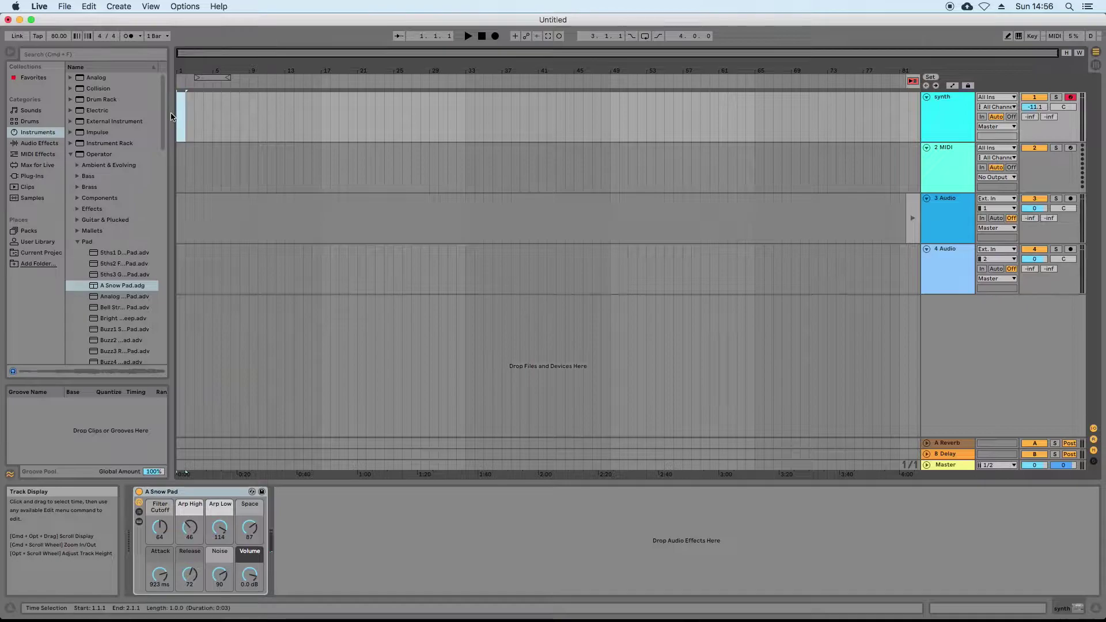
{"action": "left_click", "coordinate": [178, 116]}
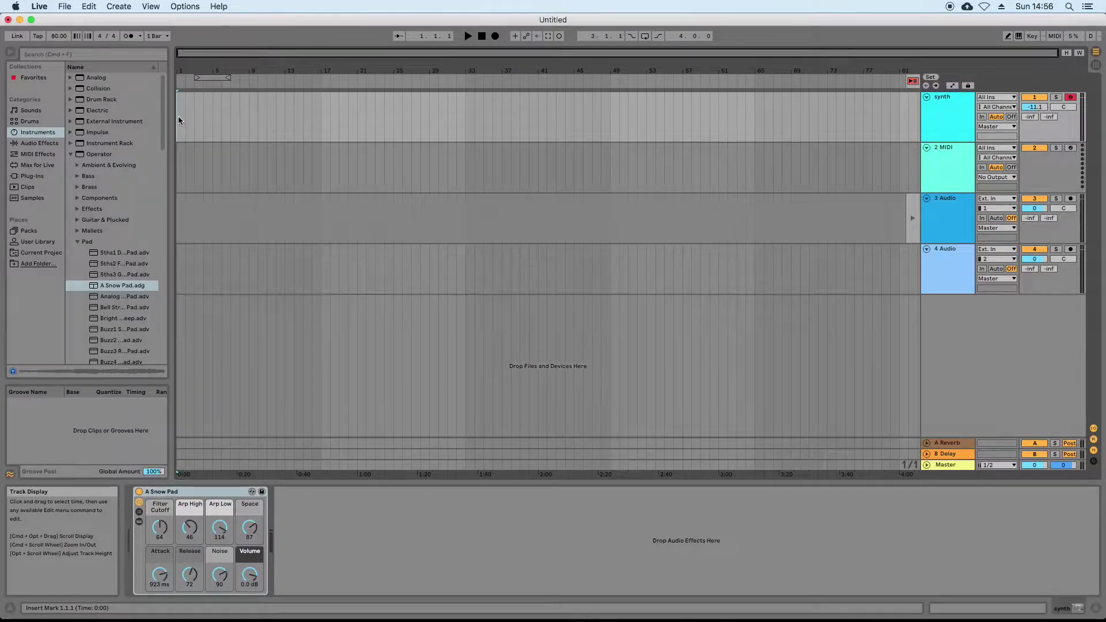
Step: Turn on the metronome and set the project tempo to 100 BPM, testing the click with short playbacks
{"action": "left_click", "coordinate": [129, 36]}
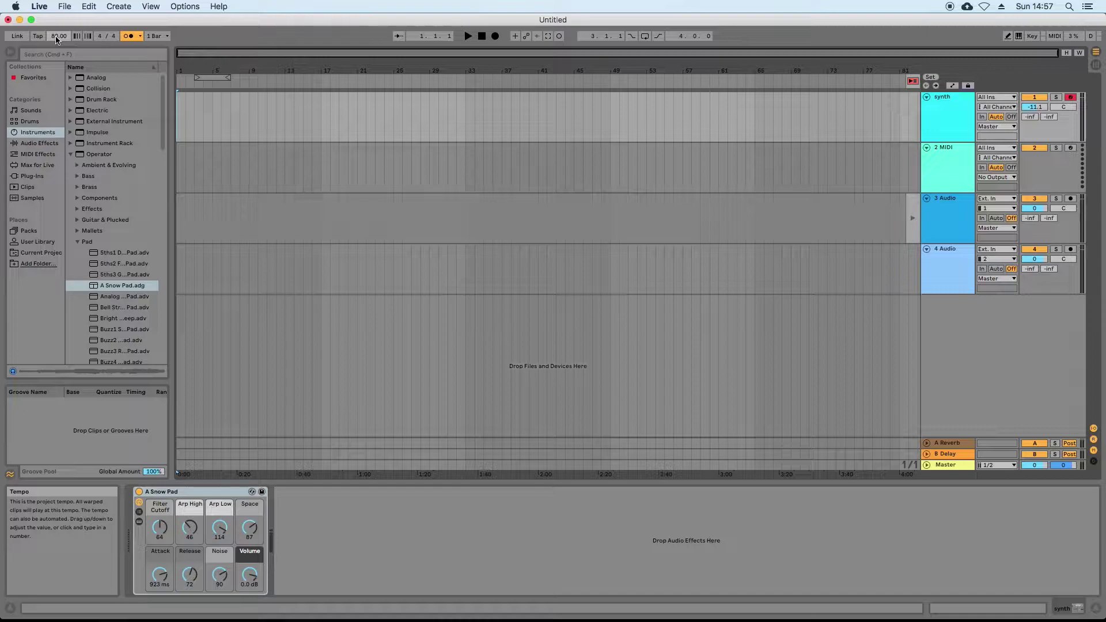
{"action": "key", "text": "space"}
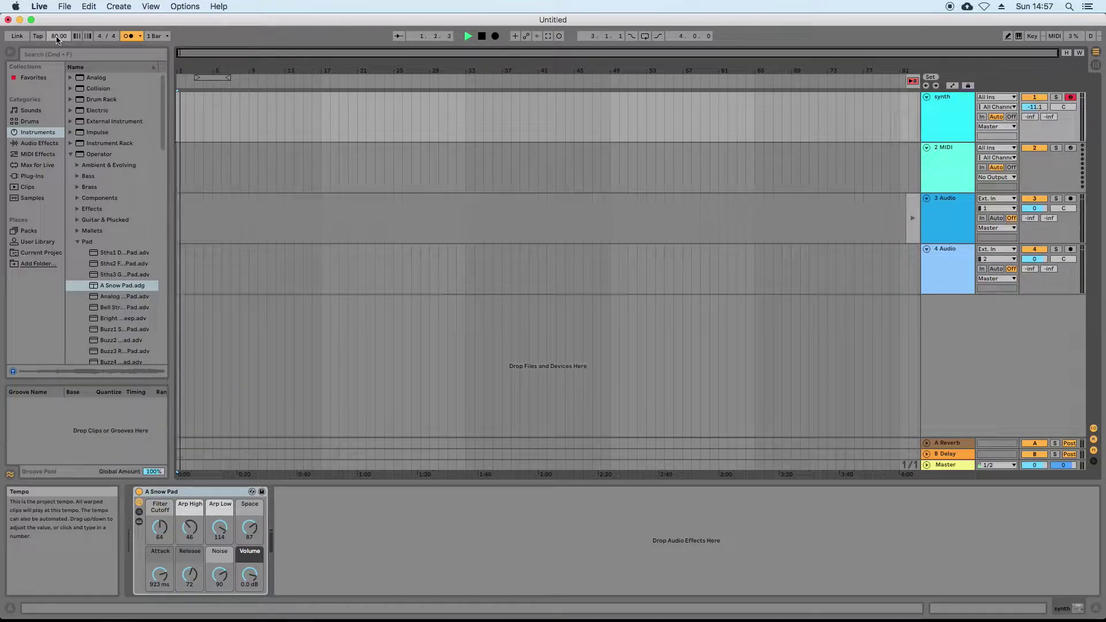
{"action": "key", "text": "space"}
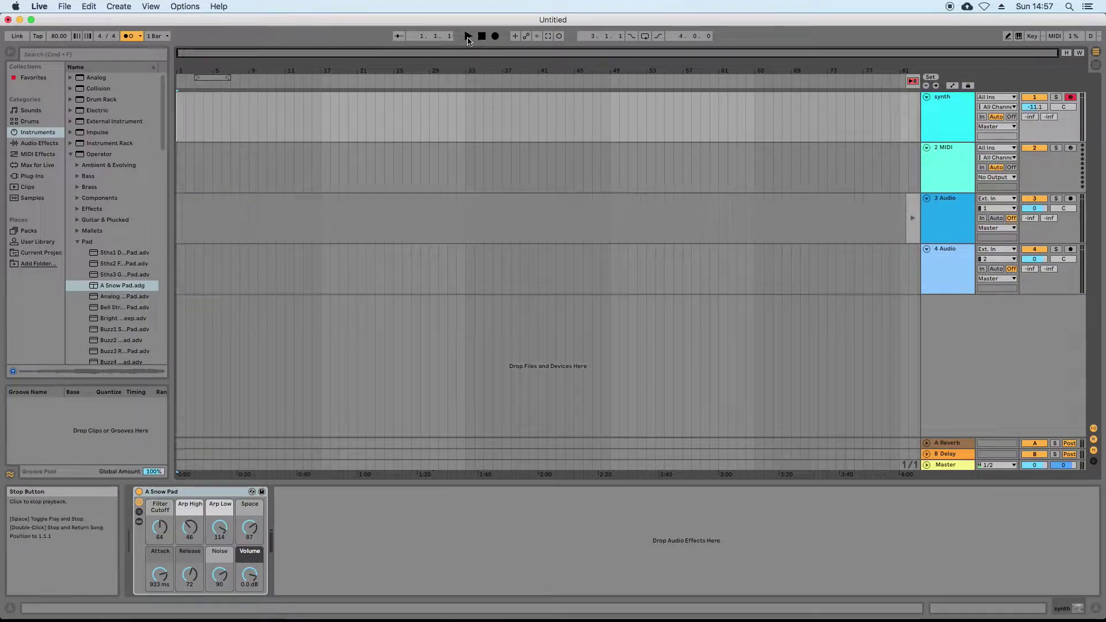
{"action": "left_click_drag", "start_coordinate": [60, 36], "coordinate": [59, 19]}
{"action": "key", "text": "space"}
{"action": "key", "text": "space"}
{"action": "left_click_drag", "start_coordinate": [55, 39], "coordinate": [55, 40]}
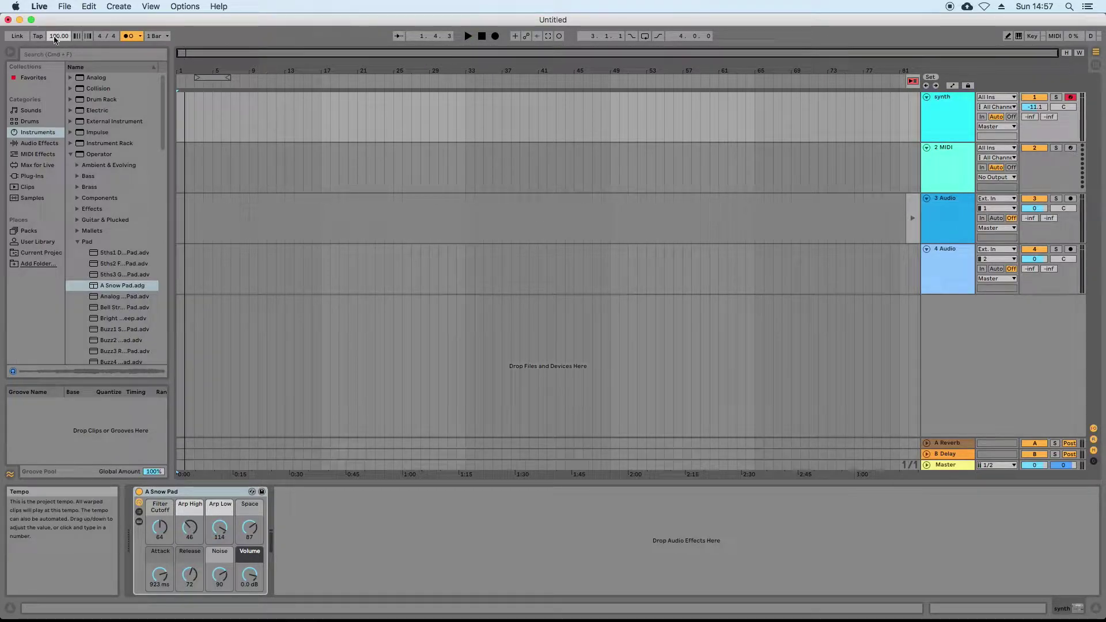
Step: Return the playhead to the start and record about 11 bars of MIDI chords on the synth track
{"action": "left_click", "coordinate": [483, 37]}
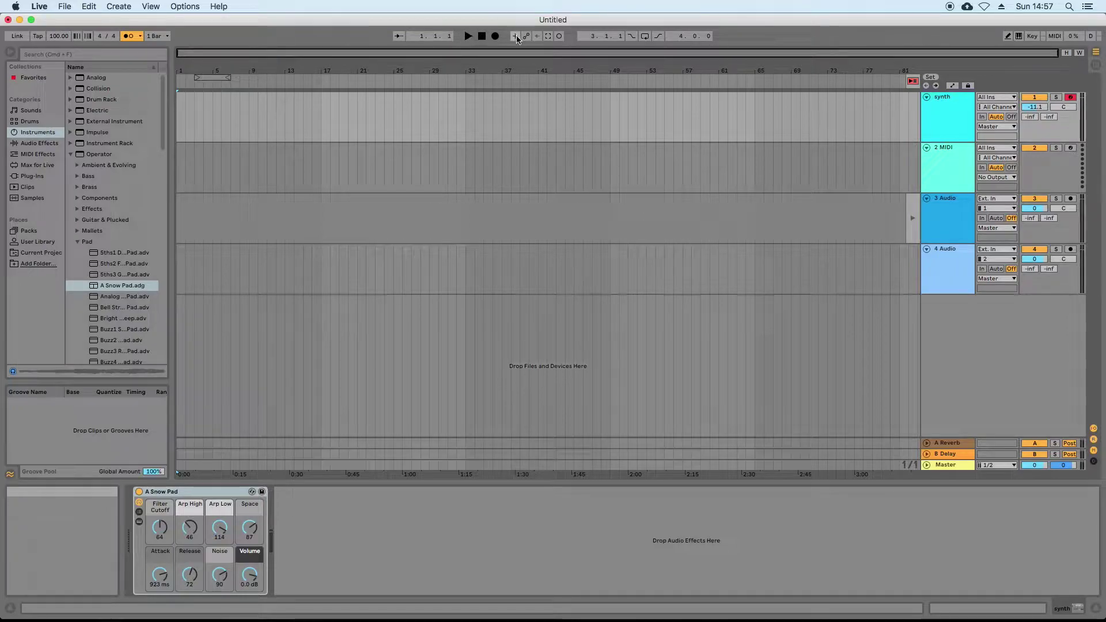
{"action": "left_click", "coordinate": [494, 37]}
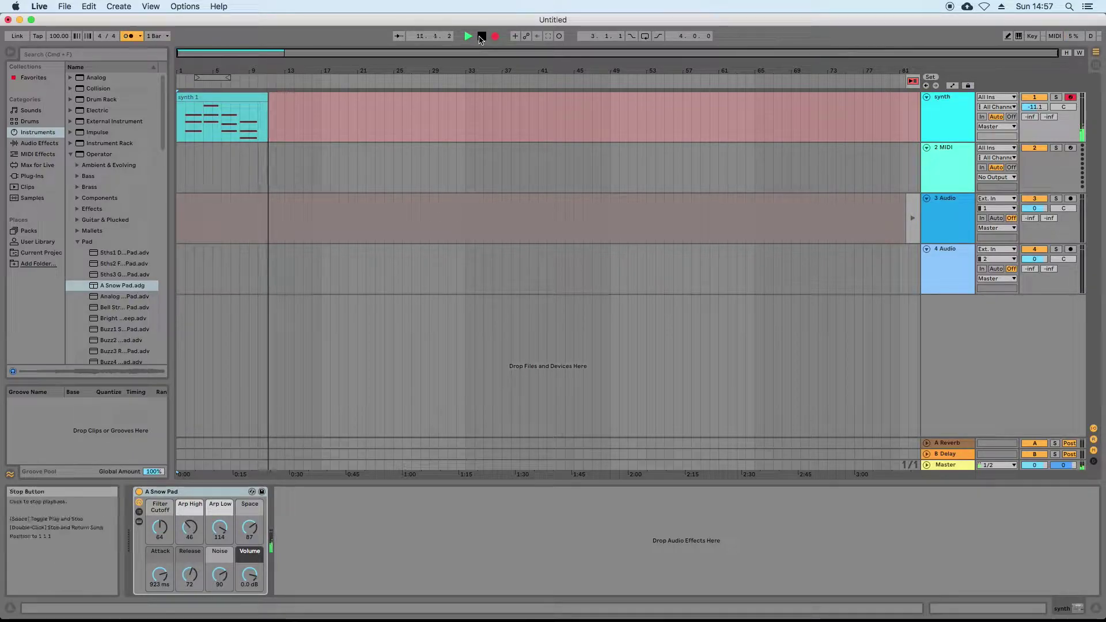
{"action": "left_click", "coordinate": [481, 37]}
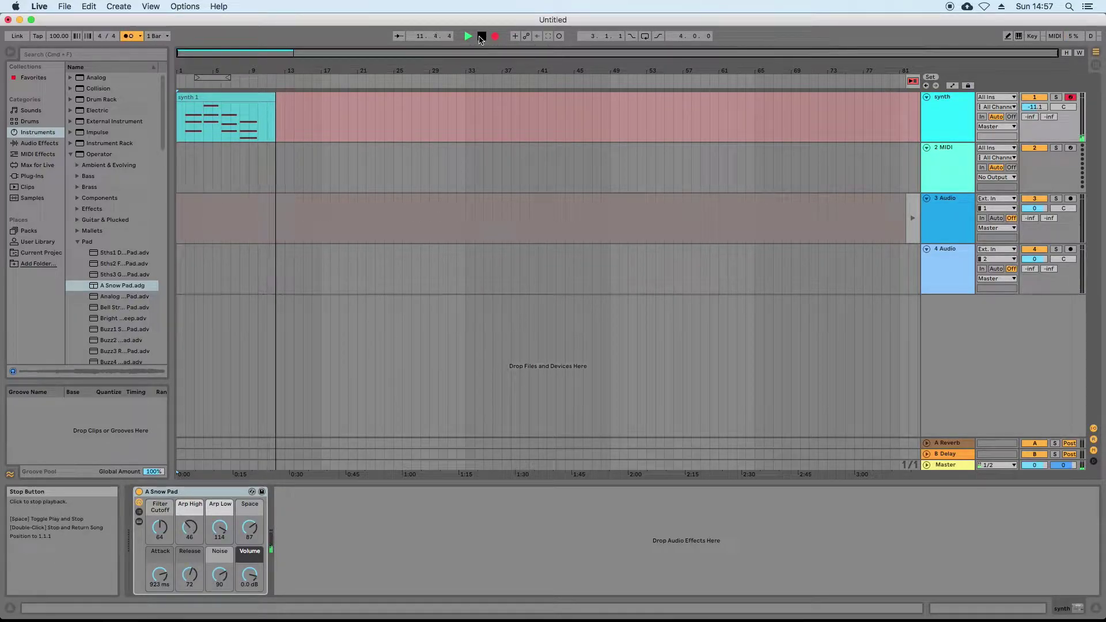
Step: Open the recorded synth clip in an enlarged note editor and quantize all of its notes
{"action": "left_click", "coordinate": [225, 100]}
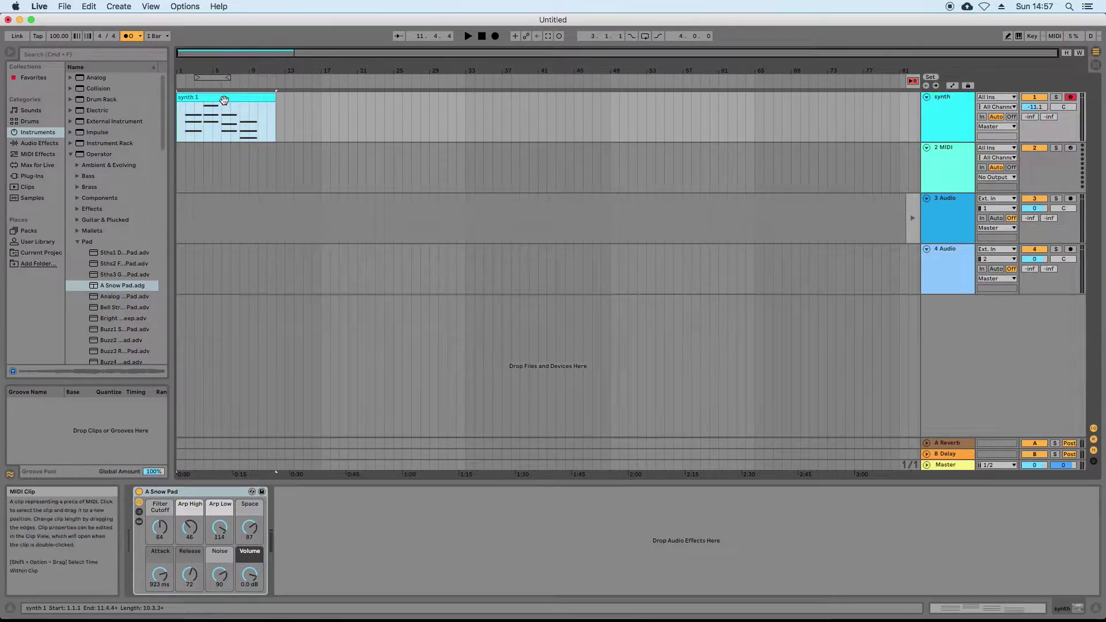
{"action": "double_click", "coordinate": [224, 101]}
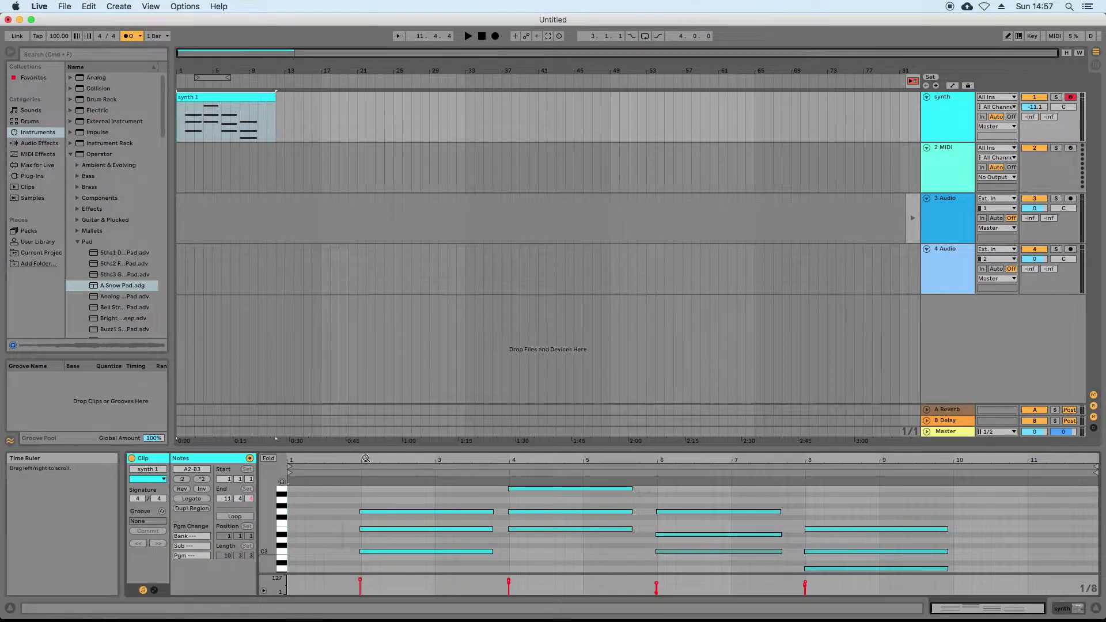
{"action": "left_click_drag", "start_coordinate": [366, 446], "coordinate": [367, 157]}
{"action": "left_click_drag", "start_coordinate": [1048, 357], "coordinate": [341, 201]}
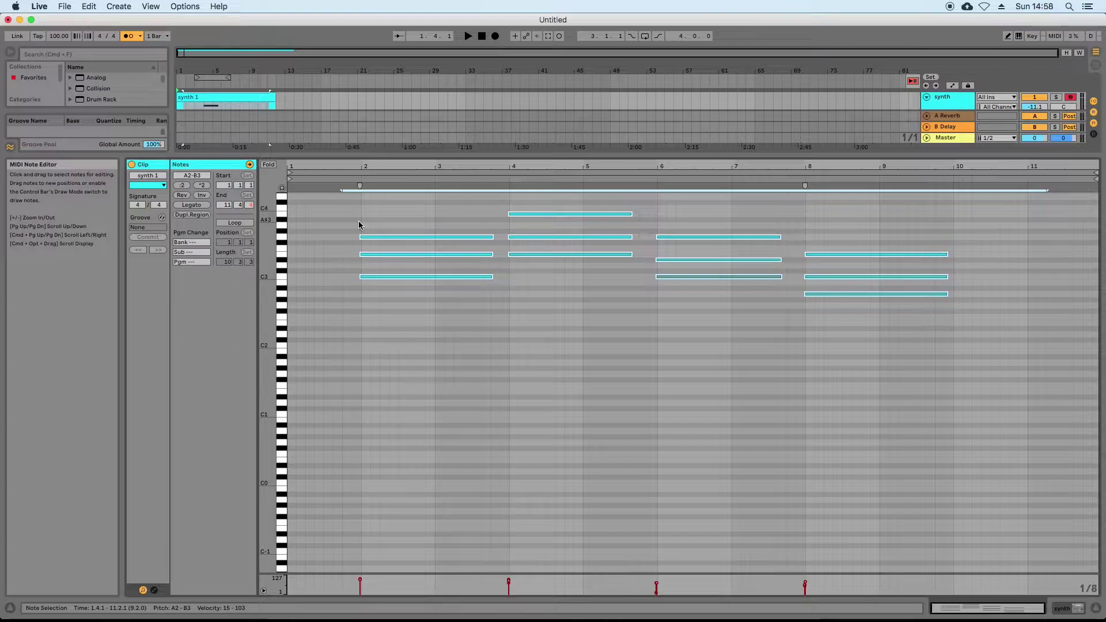
{"action": "right_click", "coordinate": [443, 241]}
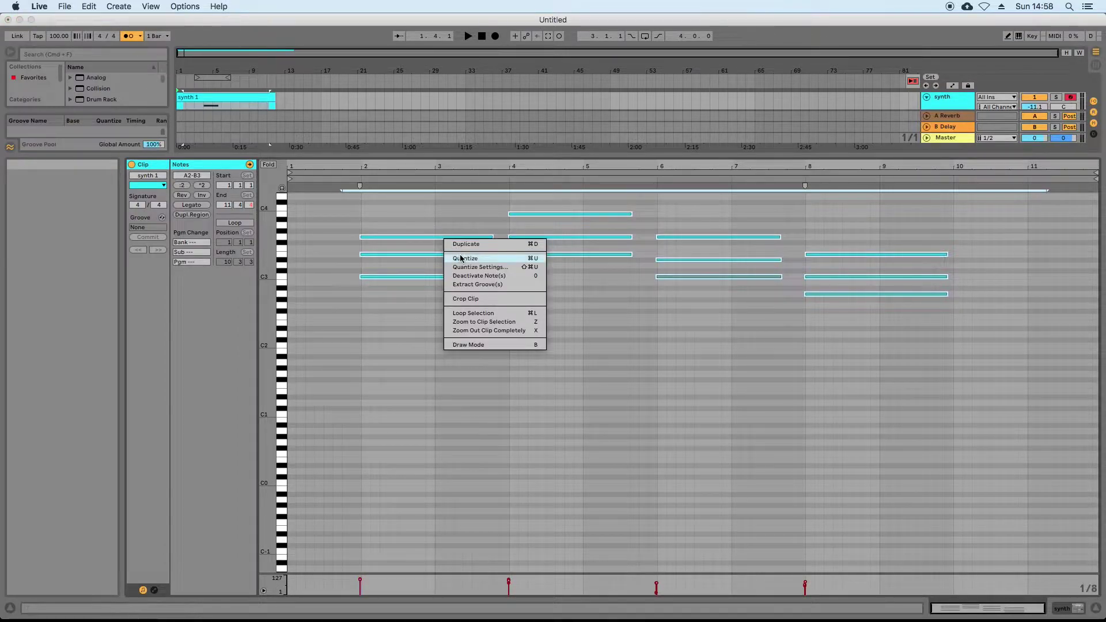
{"action": "left_click", "coordinate": [461, 258]}
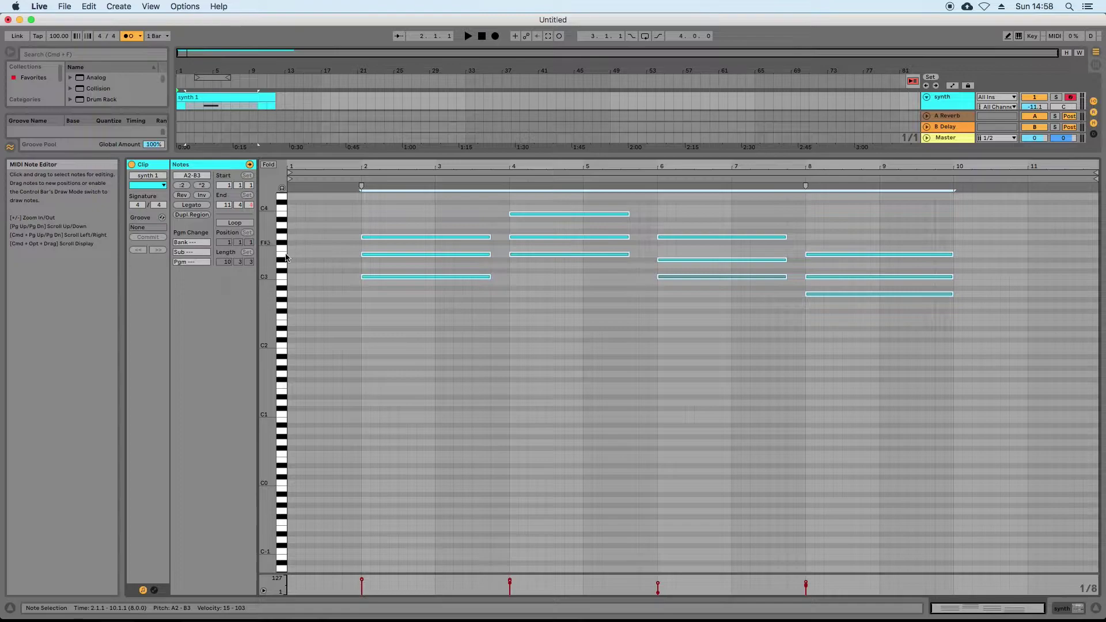
Step: Apply the quantize settings to the selected notes: Current Grid, adjusting both start and end, with an amount of 100%
{"action": "right_click", "coordinate": [393, 241]}
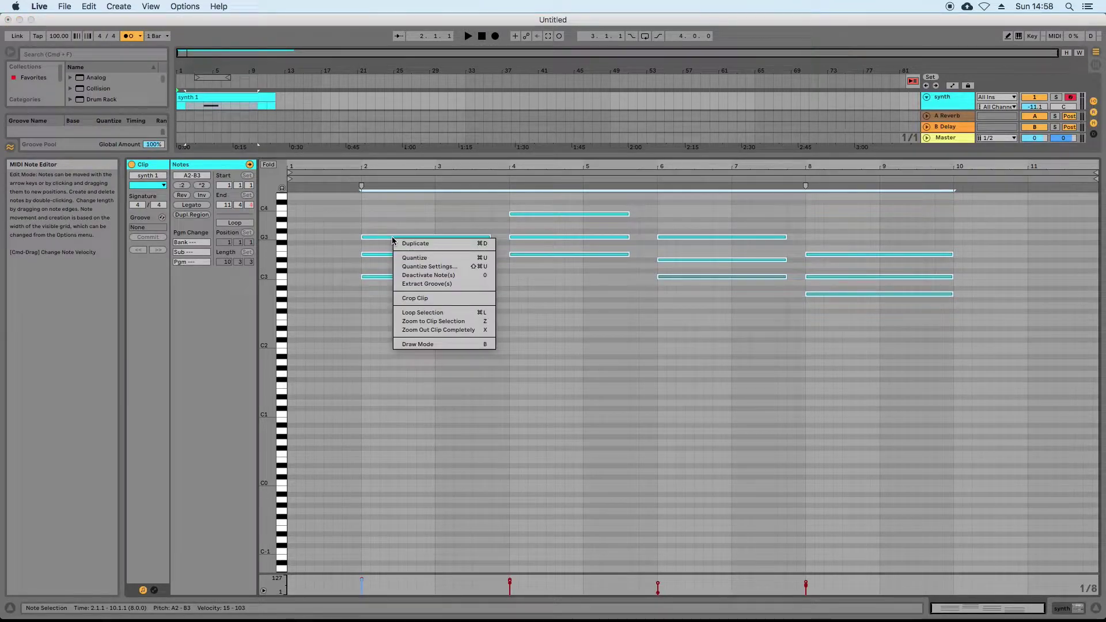
{"action": "left_click", "coordinate": [421, 266]}
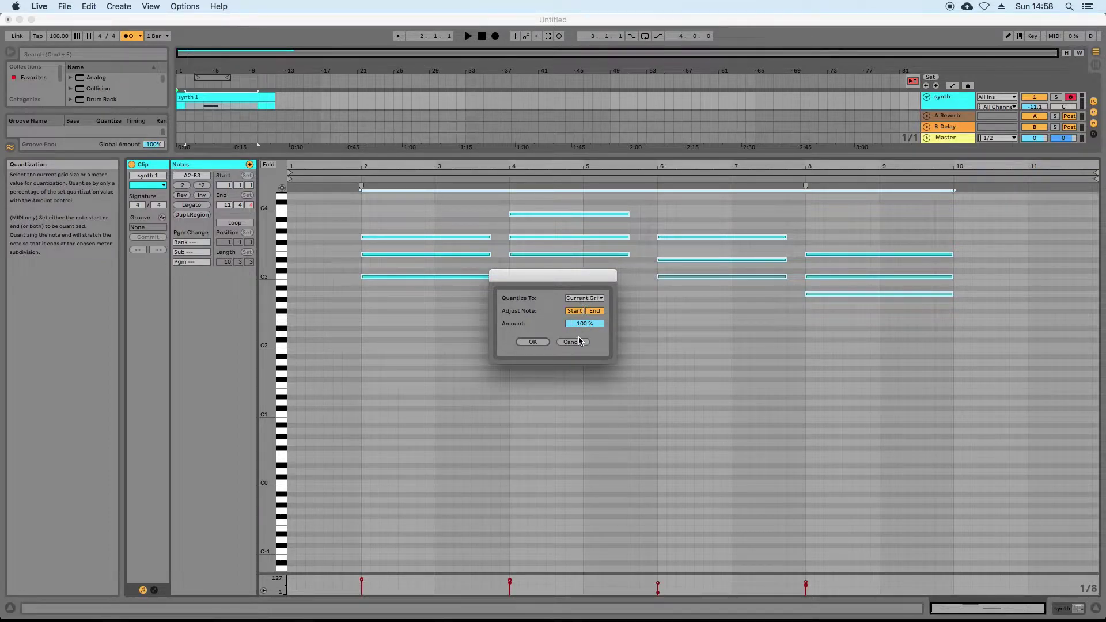
{"action": "left_click", "coordinate": [541, 341]}
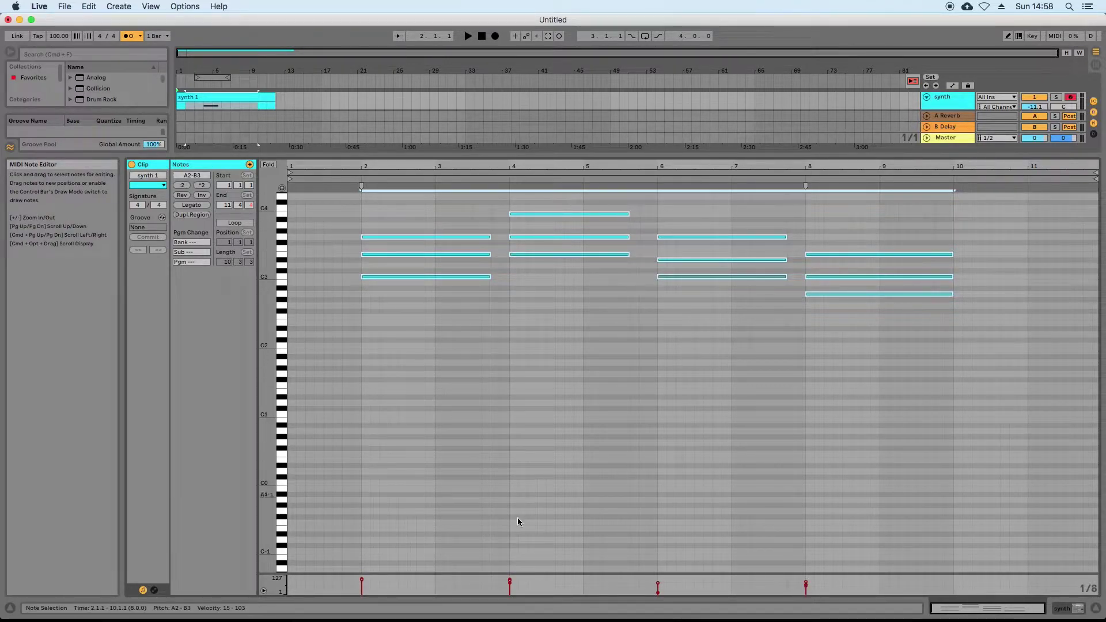
Step: Raise the velocities of the first chord's C3, E3 and G3 notes to the maximum of 127
{"action": "left_click", "coordinate": [361, 579]}
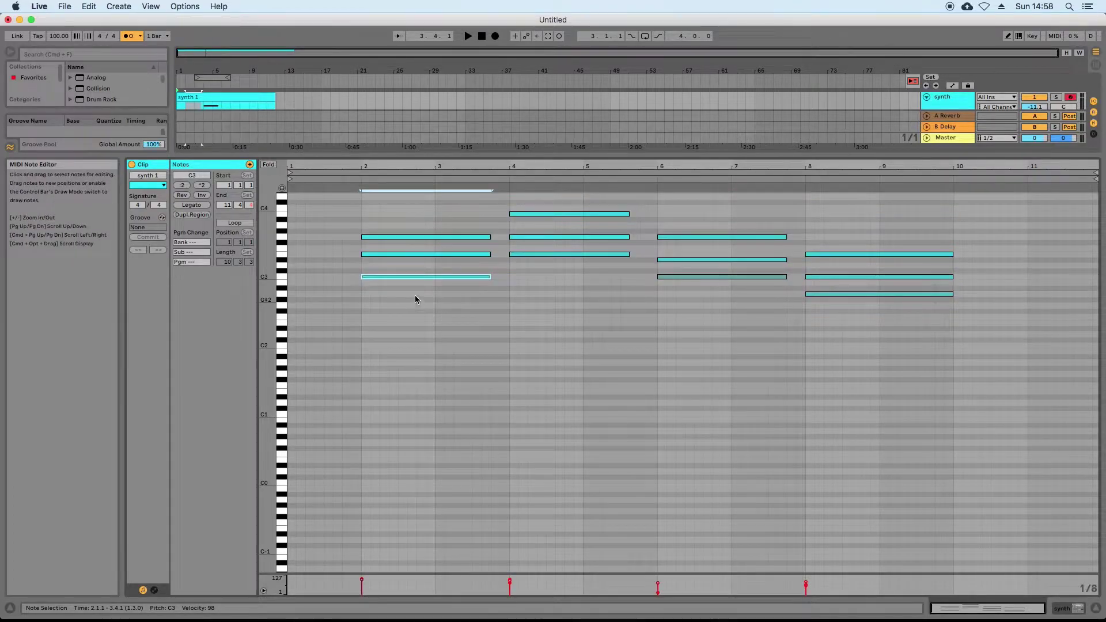
{"action": "left_click", "coordinate": [385, 254]}
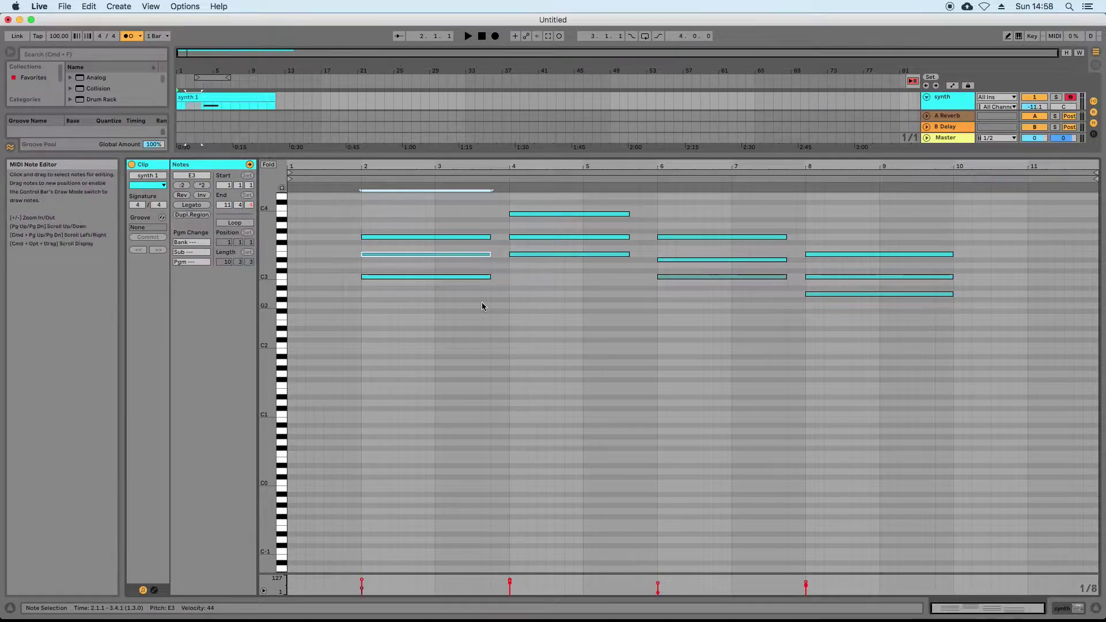
{"action": "left_click", "coordinate": [429, 236]}
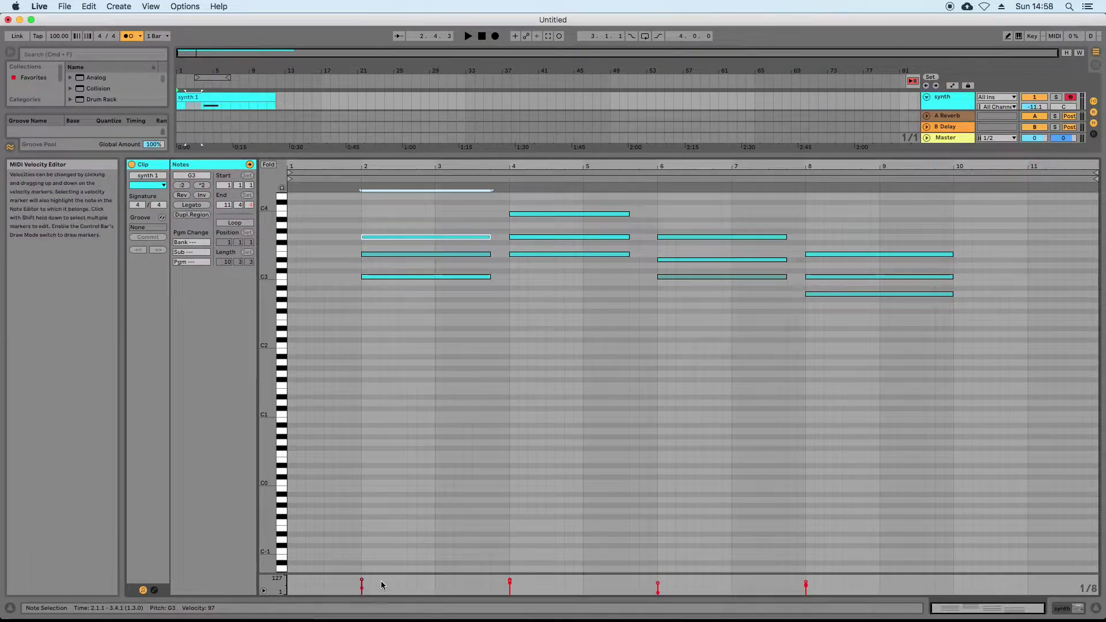
{"action": "left_click_drag", "start_coordinate": [362, 580], "coordinate": [362, 593]}
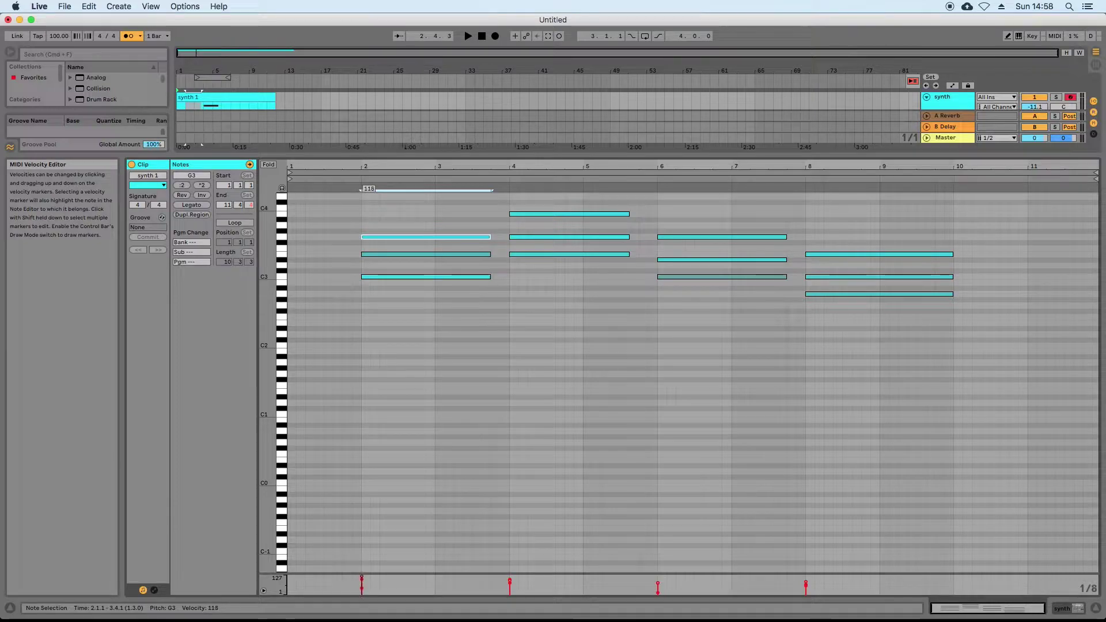
{"action": "left_click", "coordinate": [362, 590]}
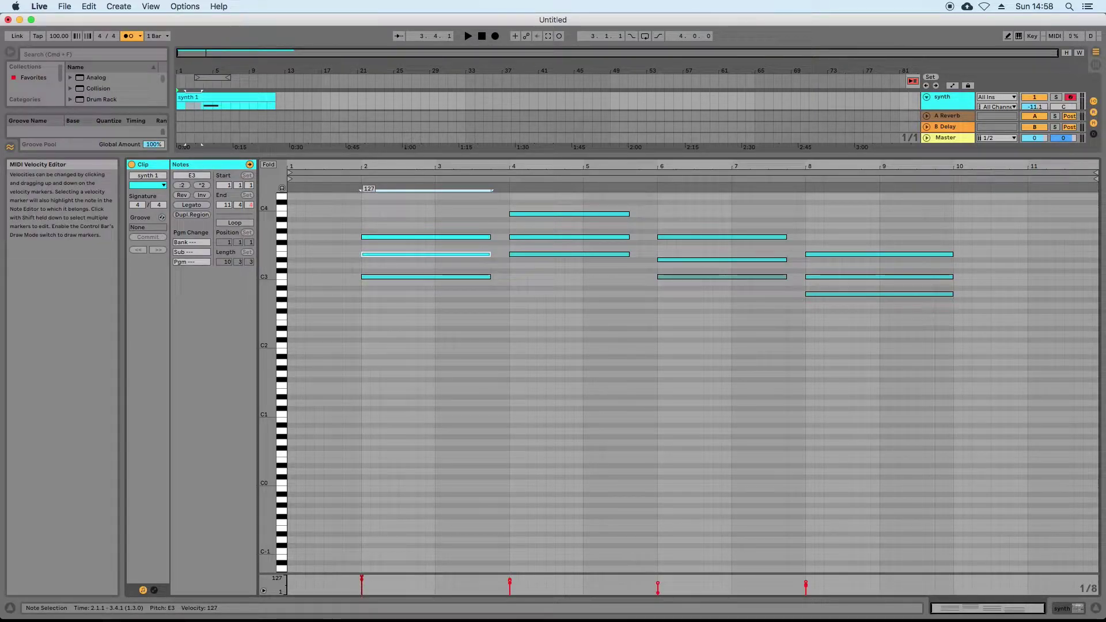
{"action": "left_click", "coordinate": [362, 579]}
{"action": "left_click_drag", "start_coordinate": [415, 291], "coordinate": [395, 222]}
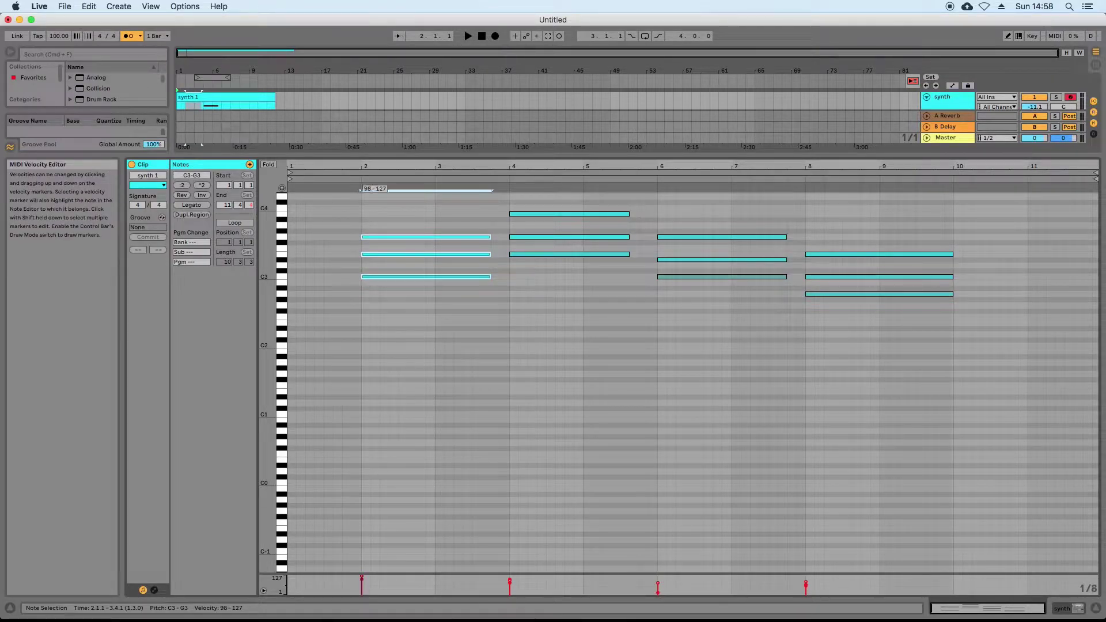
{"action": "left_click", "coordinate": [398, 461]}
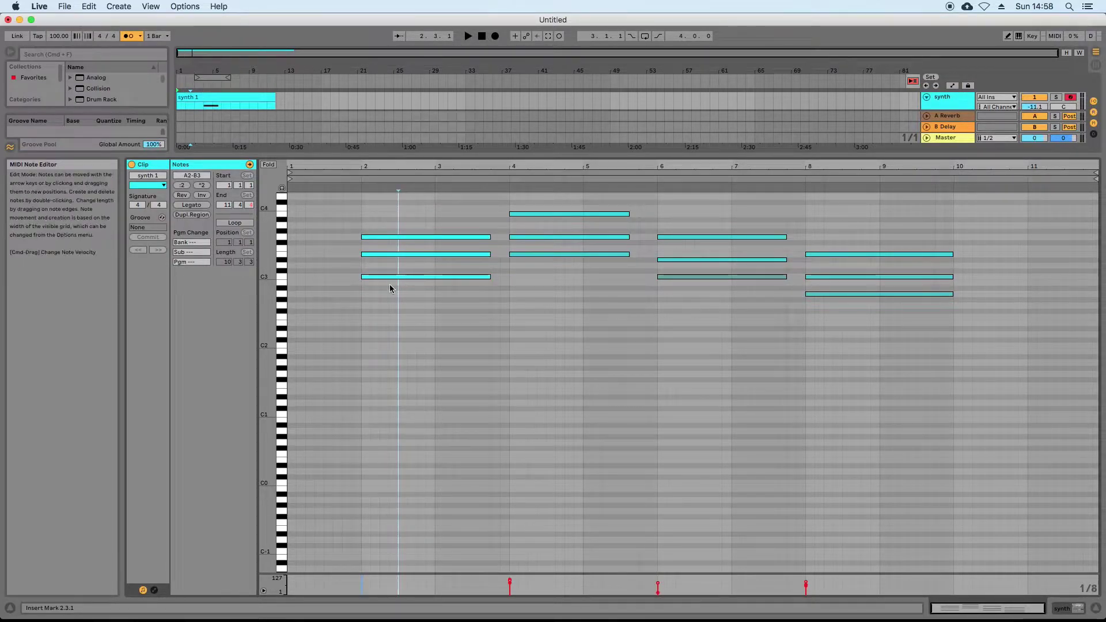
Step: Play the quantized chords from bar 2 with the metronome turned off
{"action": "left_click", "coordinate": [361, 191]}
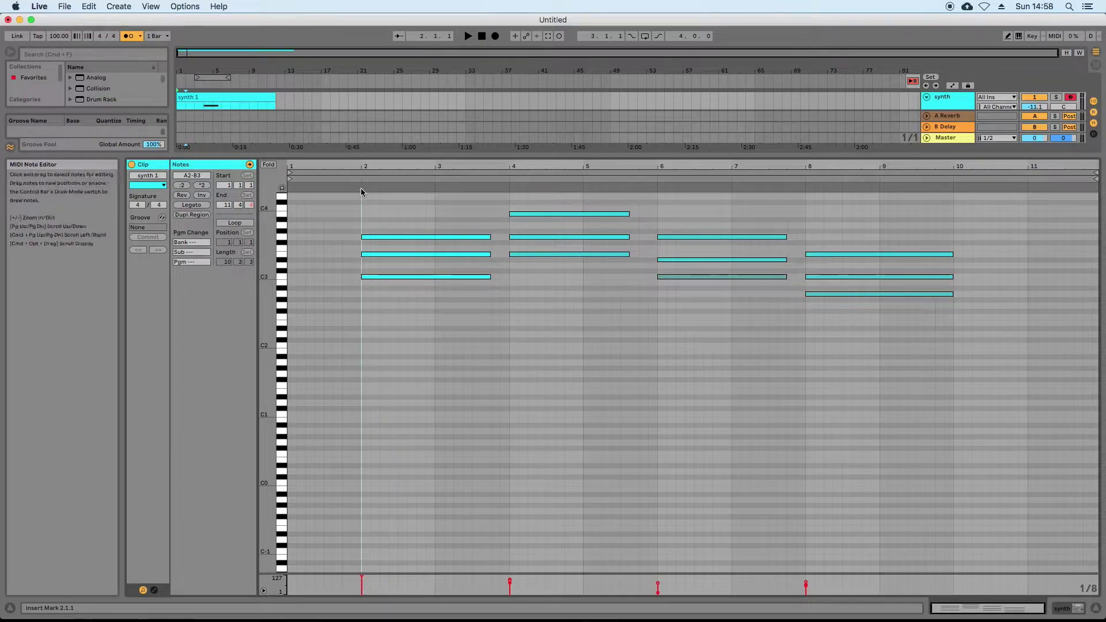
{"action": "key", "text": "space"}
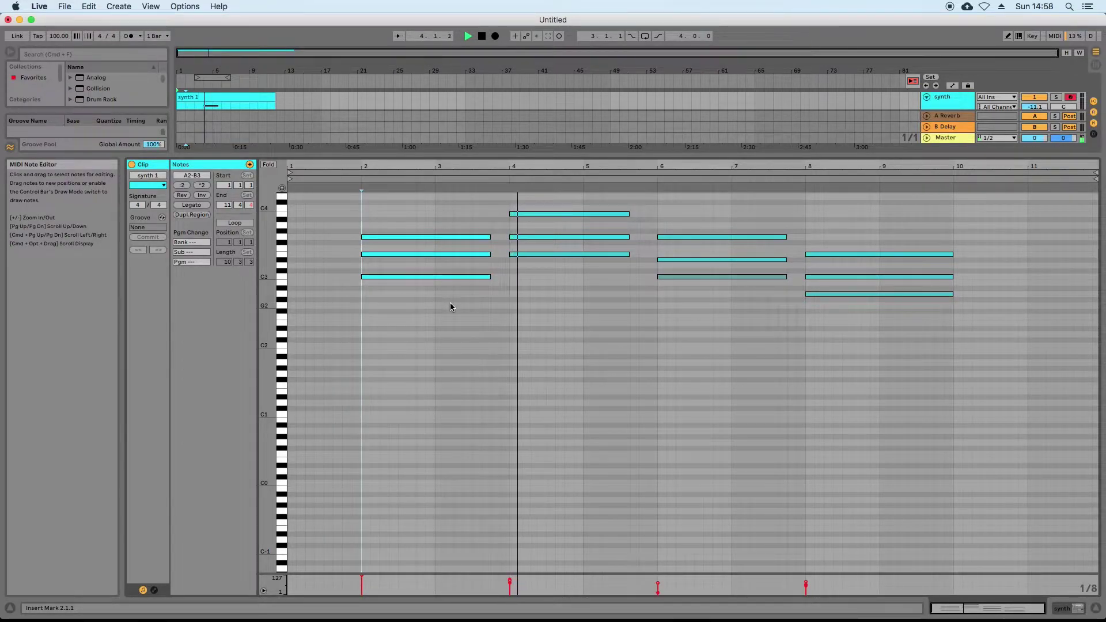
{"action": "scroll", "coordinate": [780, 327], "scroll_direction": "up", "scroll_amount": 4}
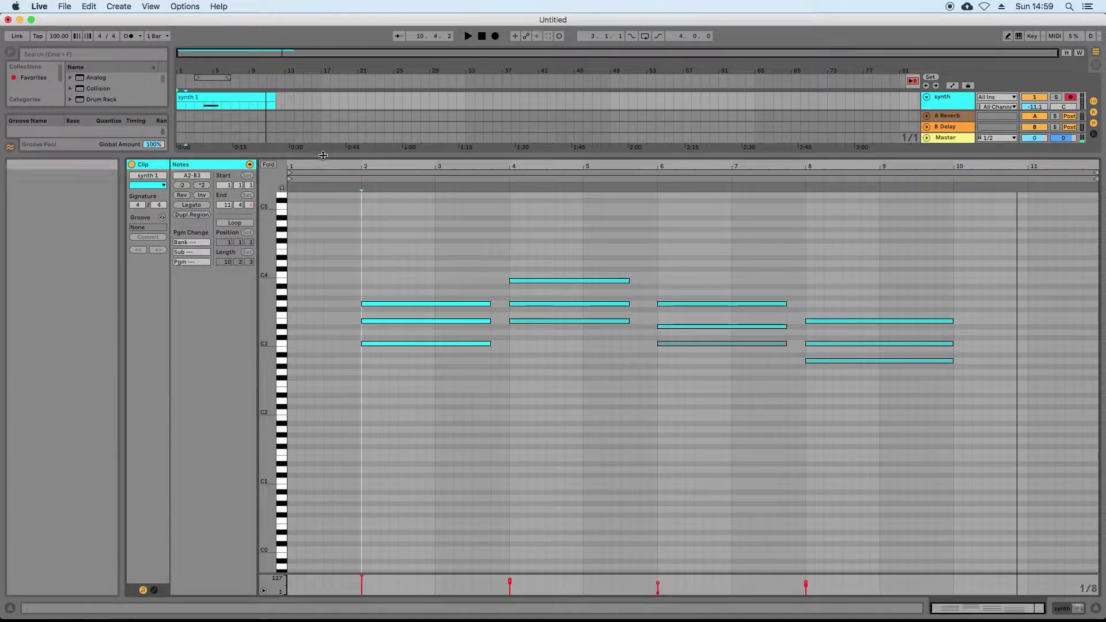
Step: Shrink the note editor and make the synth track taller in the arrangement
{"action": "left_click_drag", "start_coordinate": [330, 156], "coordinate": [369, 497]}
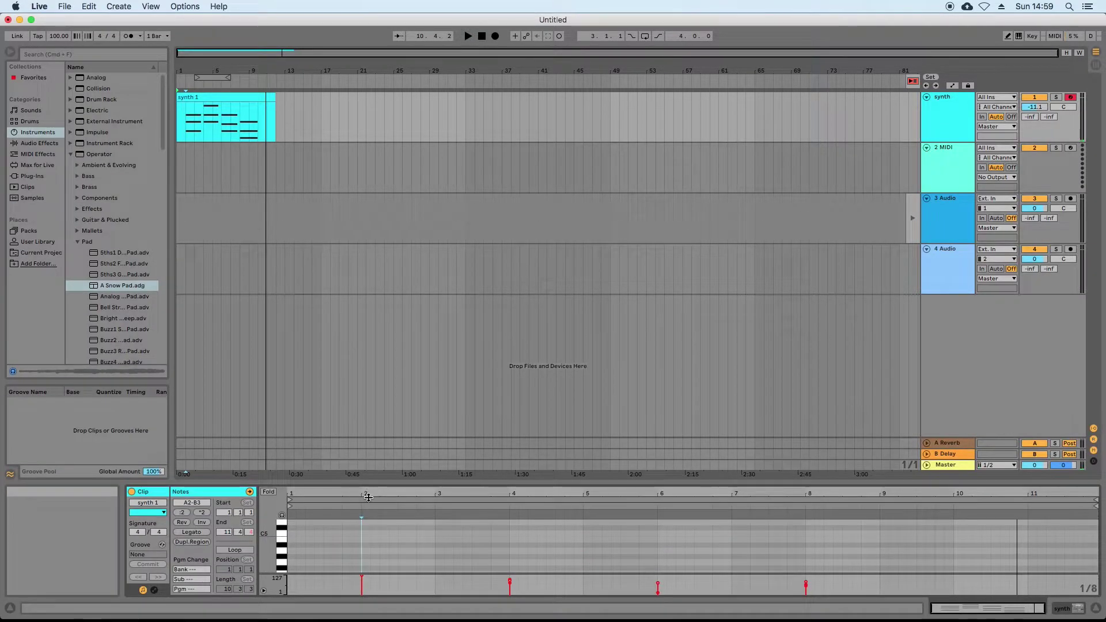
{"action": "left_click", "coordinate": [272, 156]}
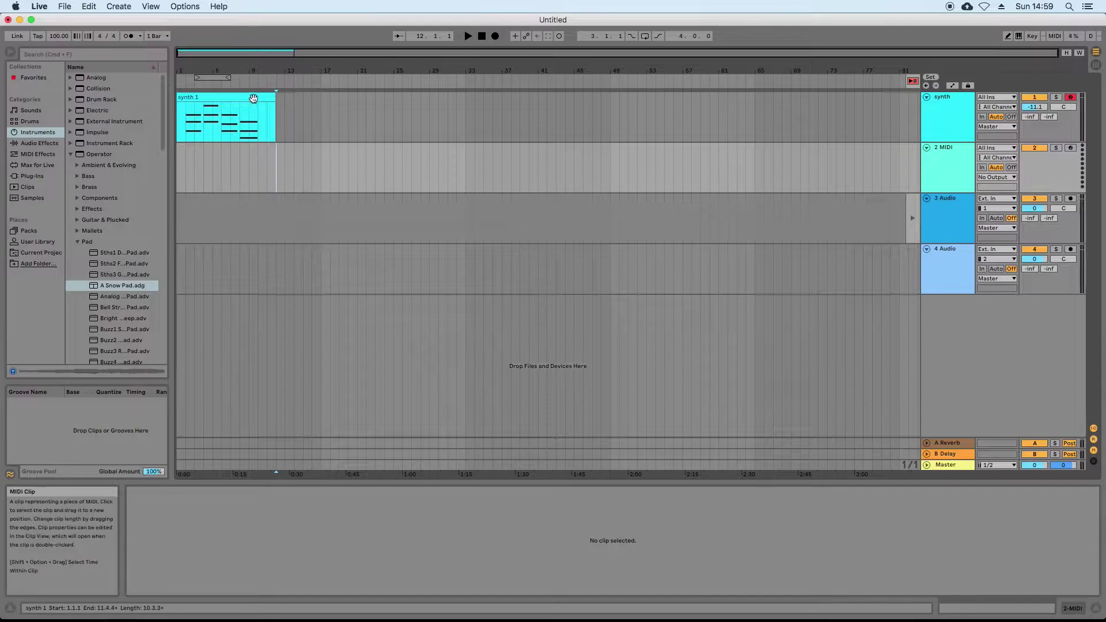
{"action": "left_click", "coordinate": [276, 103]}
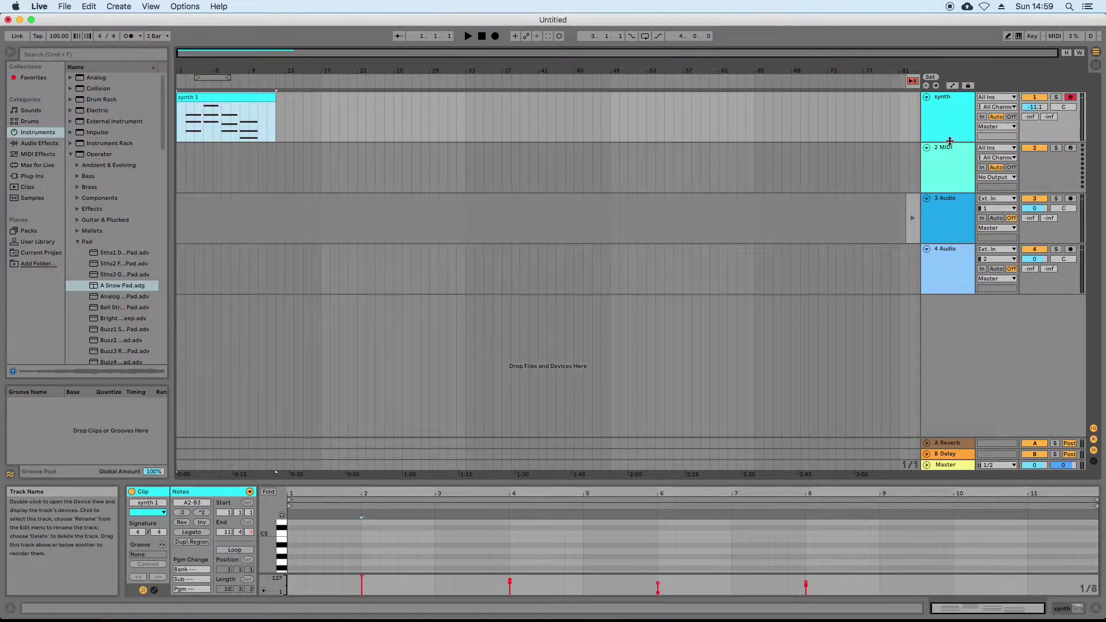
{"action": "left_click_drag", "start_coordinate": [945, 141], "coordinate": [945, 223]}
Step: Trim the synth clip to its eight bars of chords, starting at 1.1.1, and duplicate it into four consecutive clips
{"action": "left_click_drag", "start_coordinate": [276, 97], "coordinate": [258, 96]}
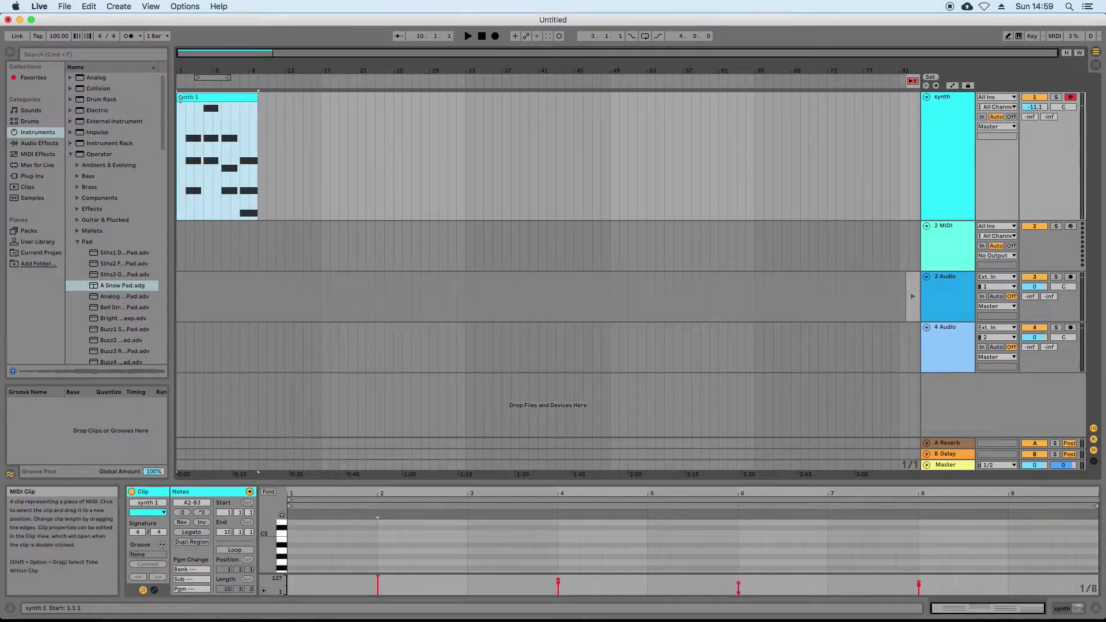
{"action": "left_click_drag", "start_coordinate": [177, 99], "coordinate": [210, 103]}
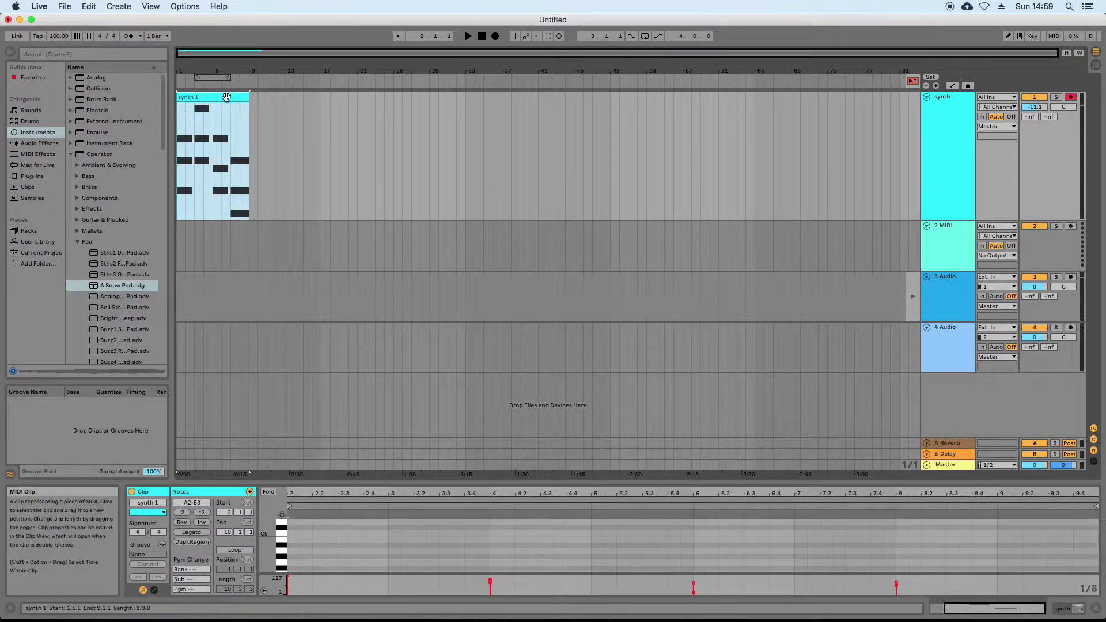
{"action": "left_click_drag", "start_coordinate": [221, 100], "coordinate": [425, 103]}
{"action": "key", "text": "super+d"}
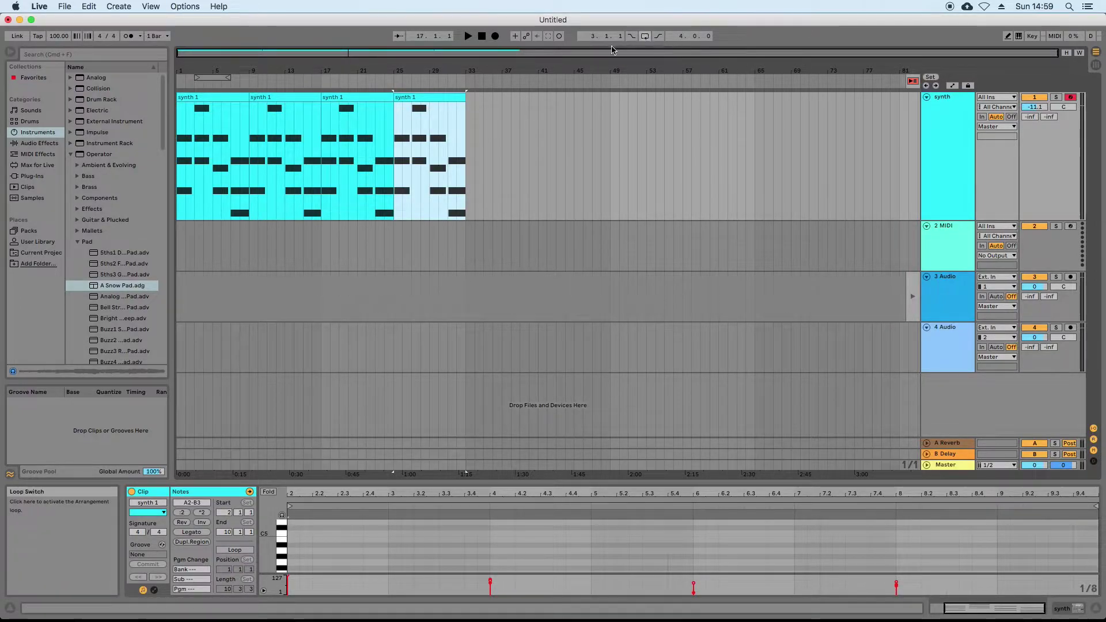
Step: Turn on the arrangement loop, span it over all four clips from 1.1.1 for 32 bars, and play it briefly
{"action": "left_click", "coordinate": [645, 36]}
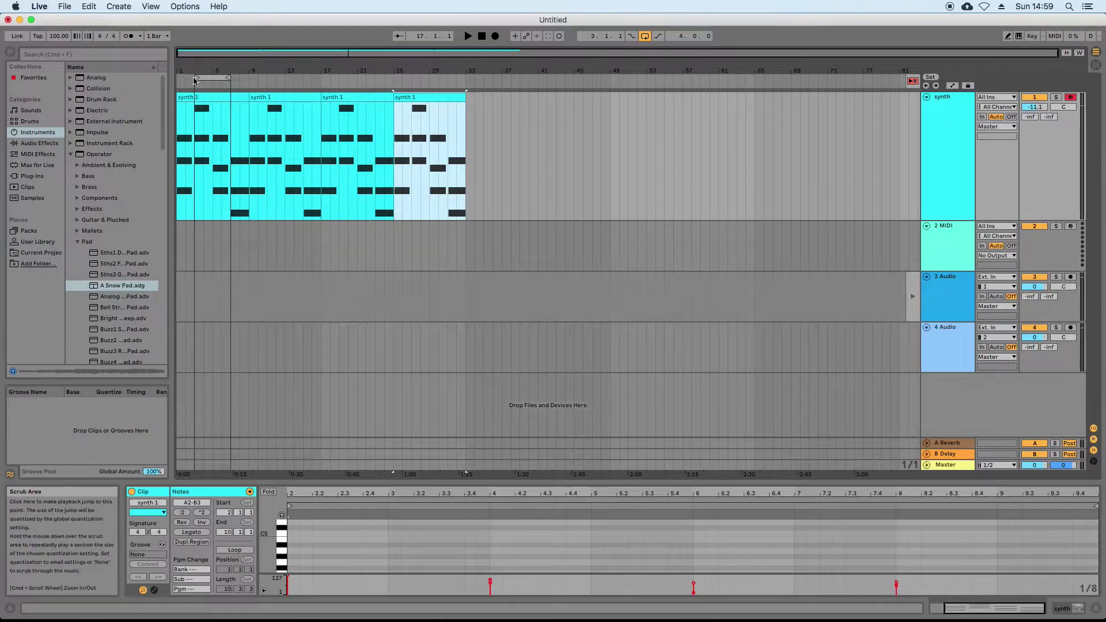
{"action": "left_click_drag", "start_coordinate": [196, 77], "coordinate": [466, 79]}
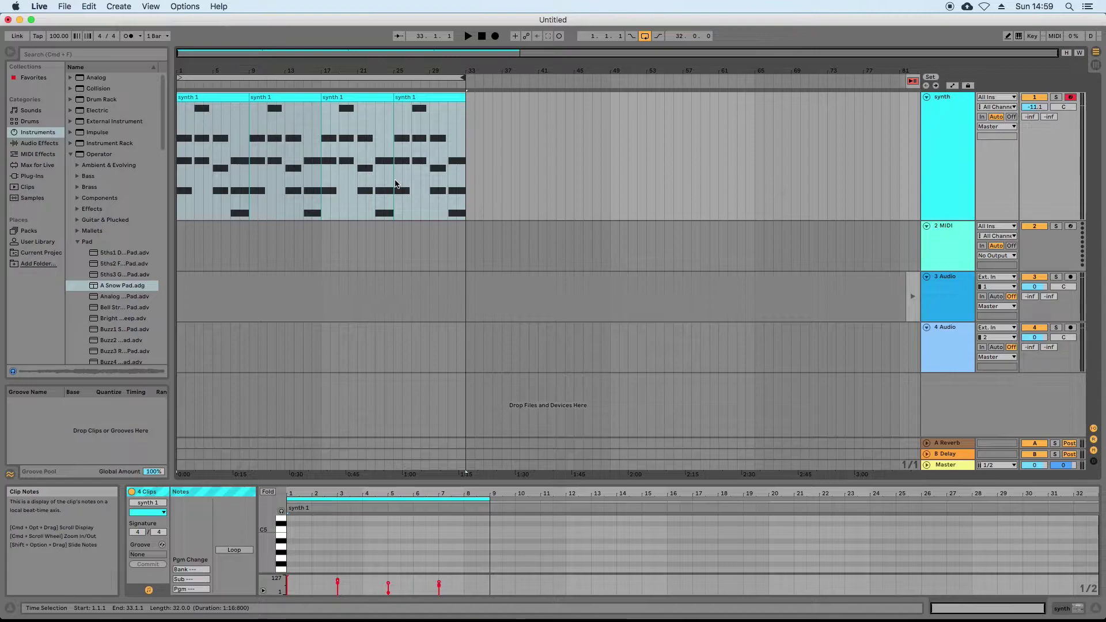
{"action": "key", "text": "space"}
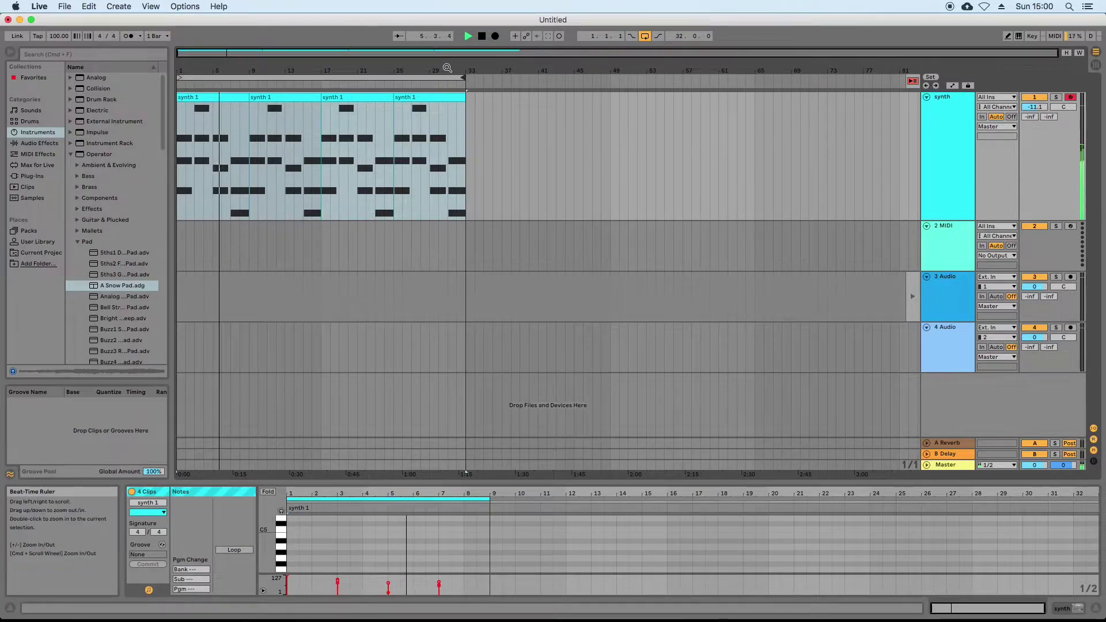
{"action": "left_click", "coordinate": [483, 38]}
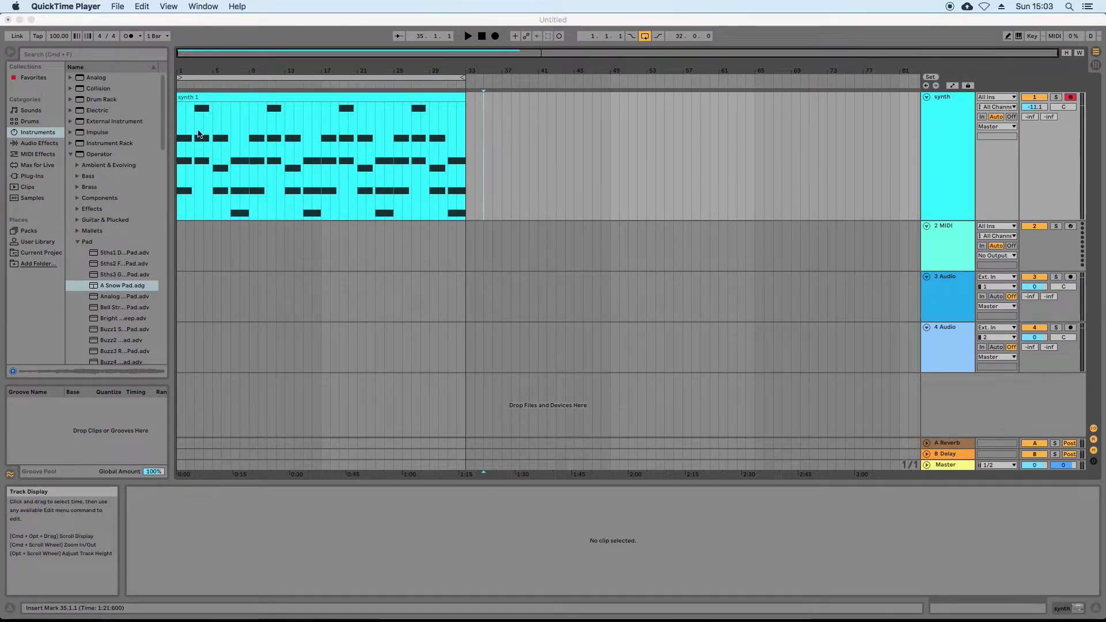
Step: Show the notes of the joined 32-bar synth clip and enlarge the clip editor
{"action": "left_click", "coordinate": [316, 99]}
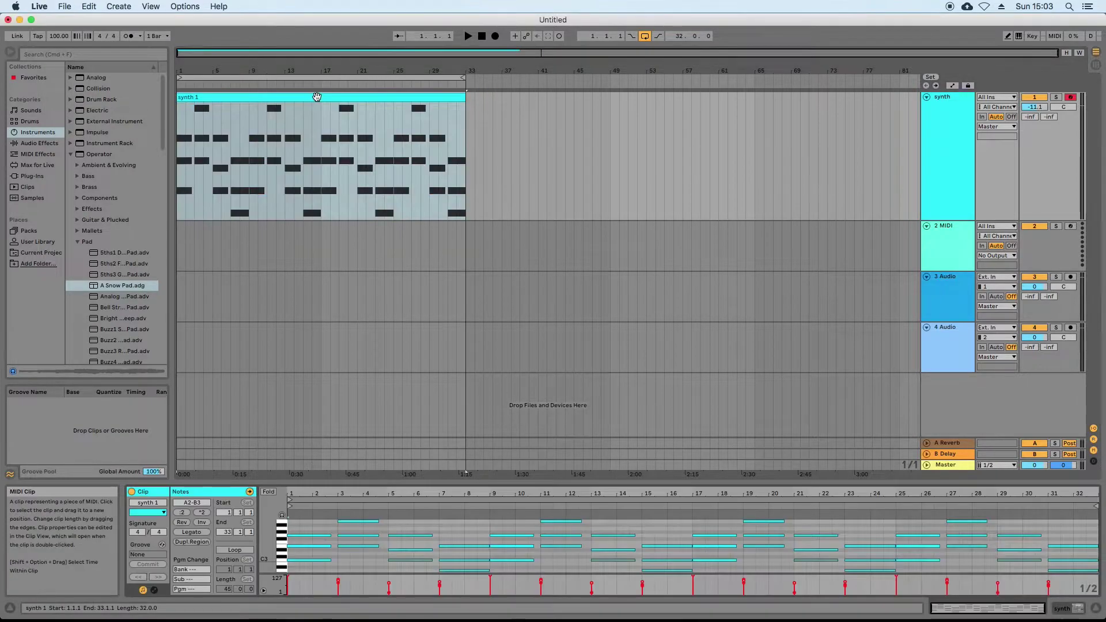
{"action": "left_click_drag", "start_coordinate": [367, 481], "coordinate": [416, 433]}
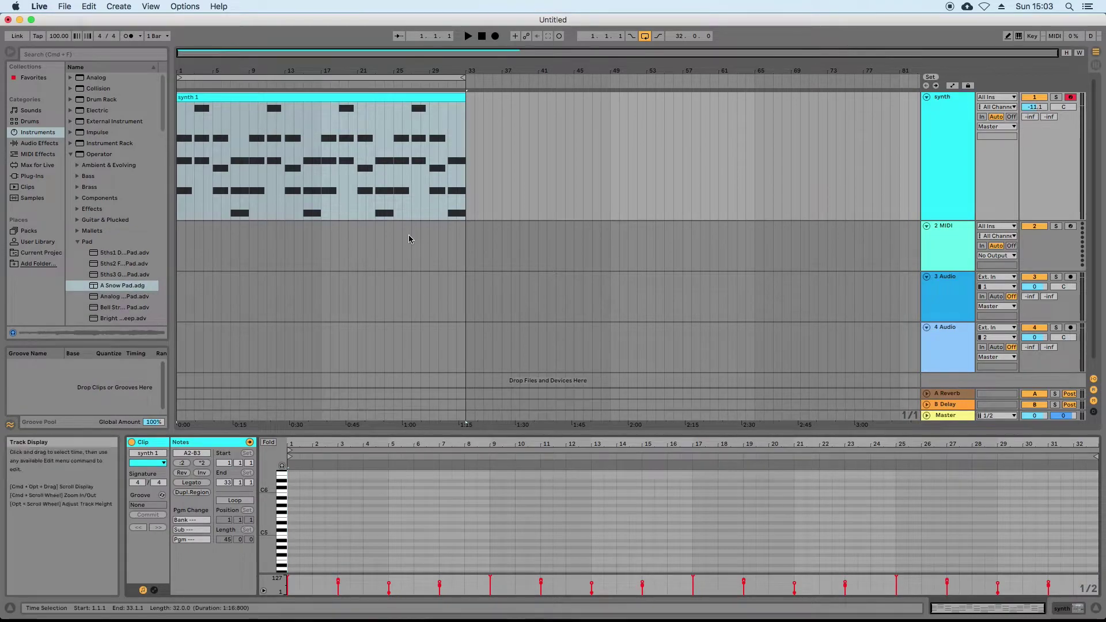
{"action": "left_click", "coordinate": [538, 110]}
Step: Copy the 32-bar synth clip and paste it into the synth track's first clip slot in the Session View
{"action": "left_click", "coordinate": [389, 95]}
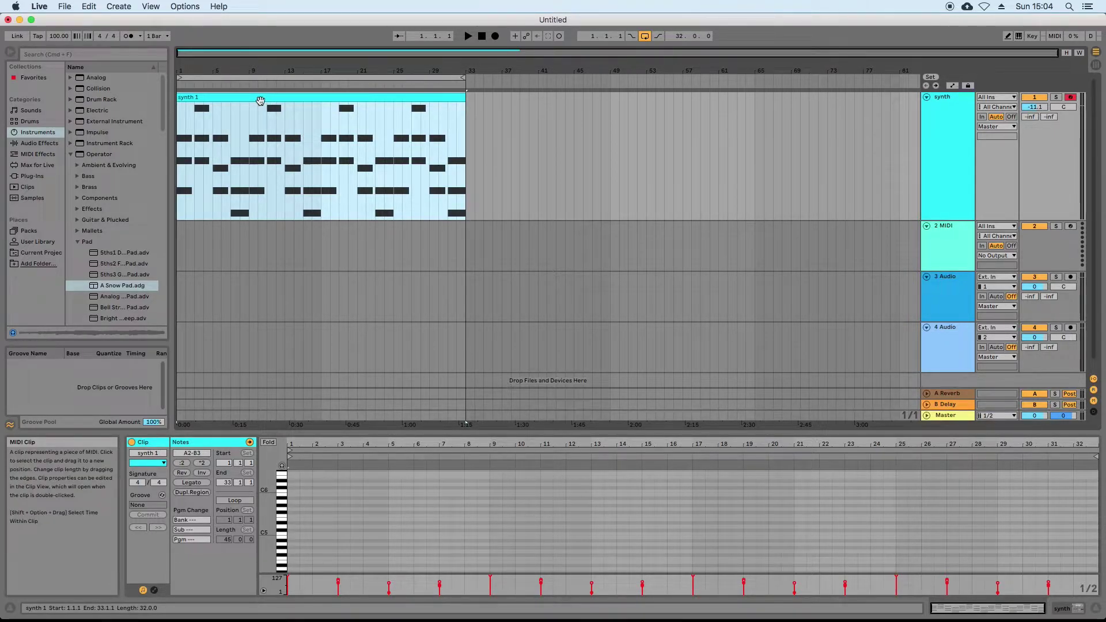
{"action": "right_click", "coordinate": [260, 101]}
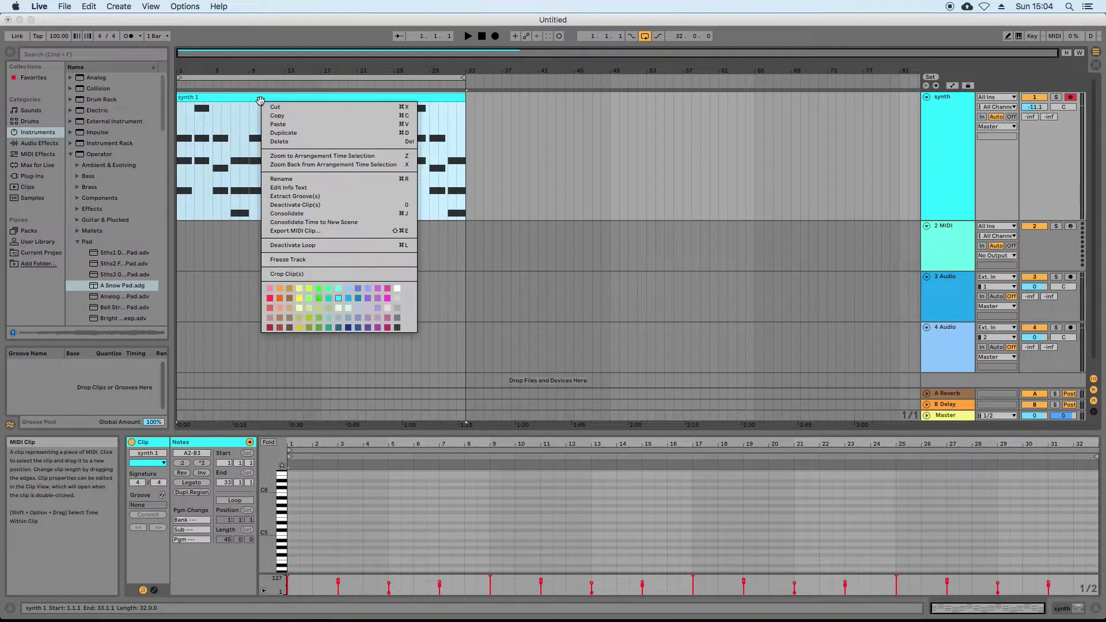
{"action": "left_click", "coordinate": [292, 117]}
{"action": "key", "text": "Tab"}
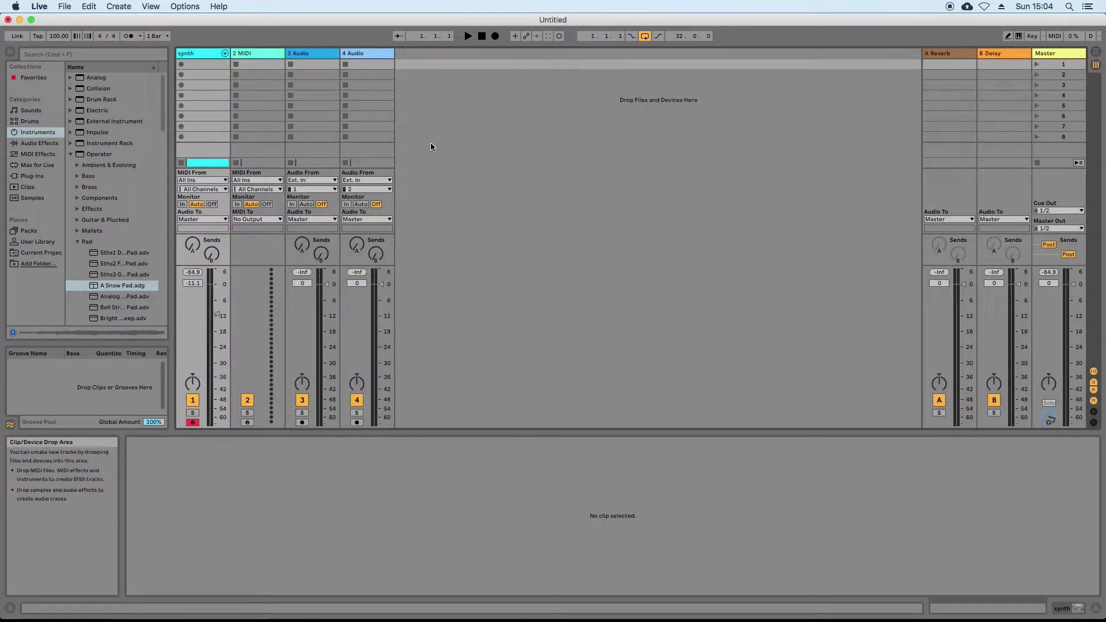
{"action": "right_click", "coordinate": [190, 63]}
{"action": "left_click", "coordinate": [203, 70]}
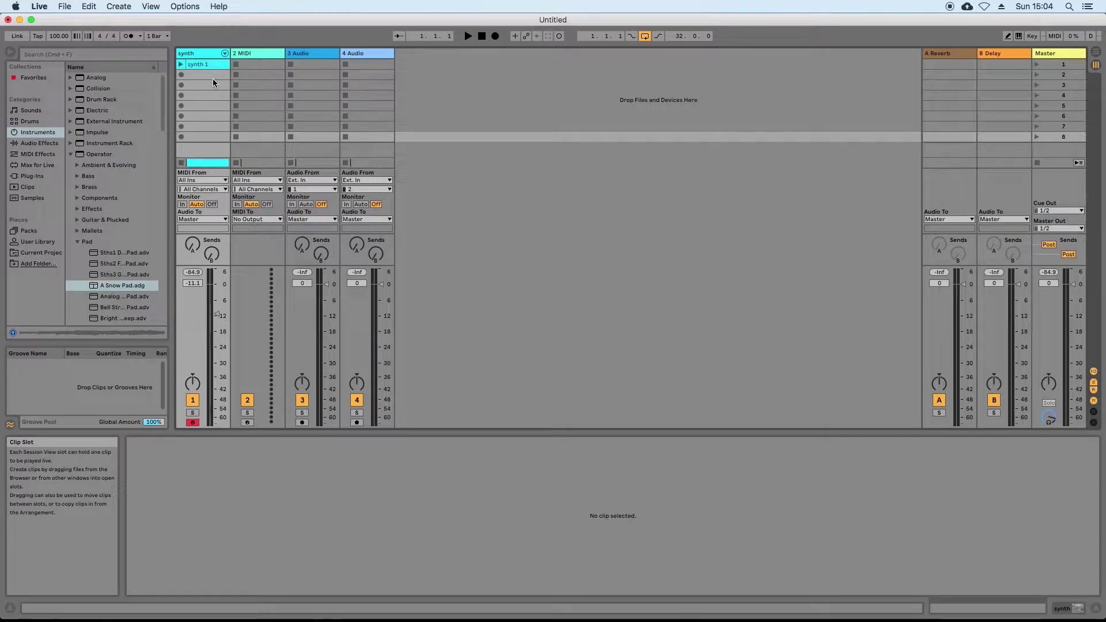
{"action": "left_click", "coordinate": [199, 61]}
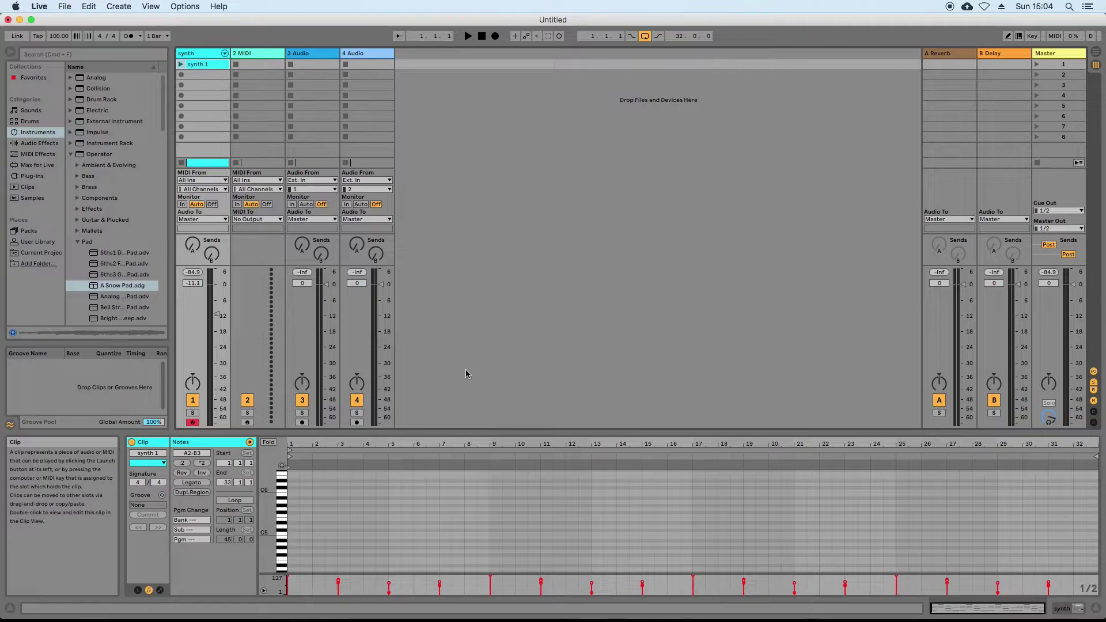
Step: Launch the synth clip in its Session View slot to hear it, and stop playback
{"action": "left_click", "coordinate": [180, 64]}
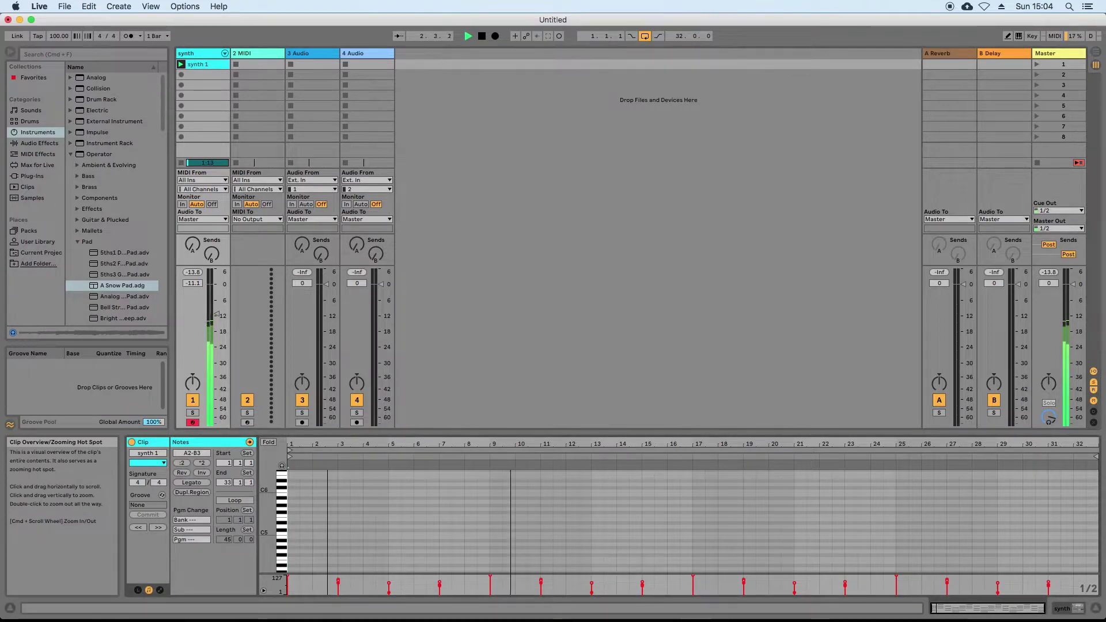
{"action": "double_click", "coordinate": [205, 55]}
{"action": "double_click", "coordinate": [206, 65]}
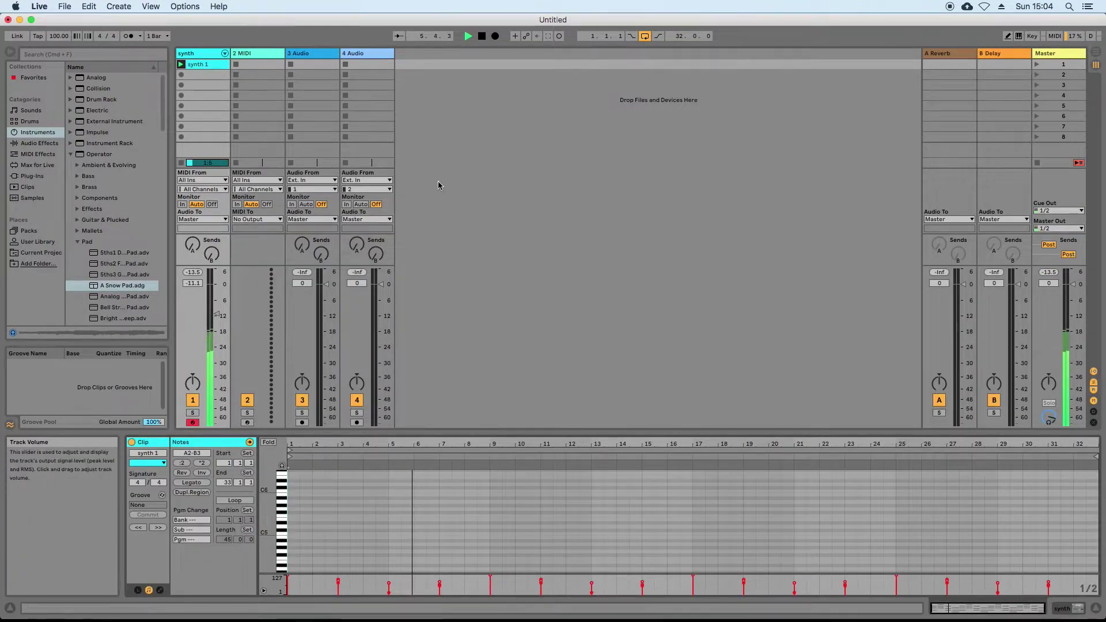
{"action": "left_click", "coordinate": [481, 36]}
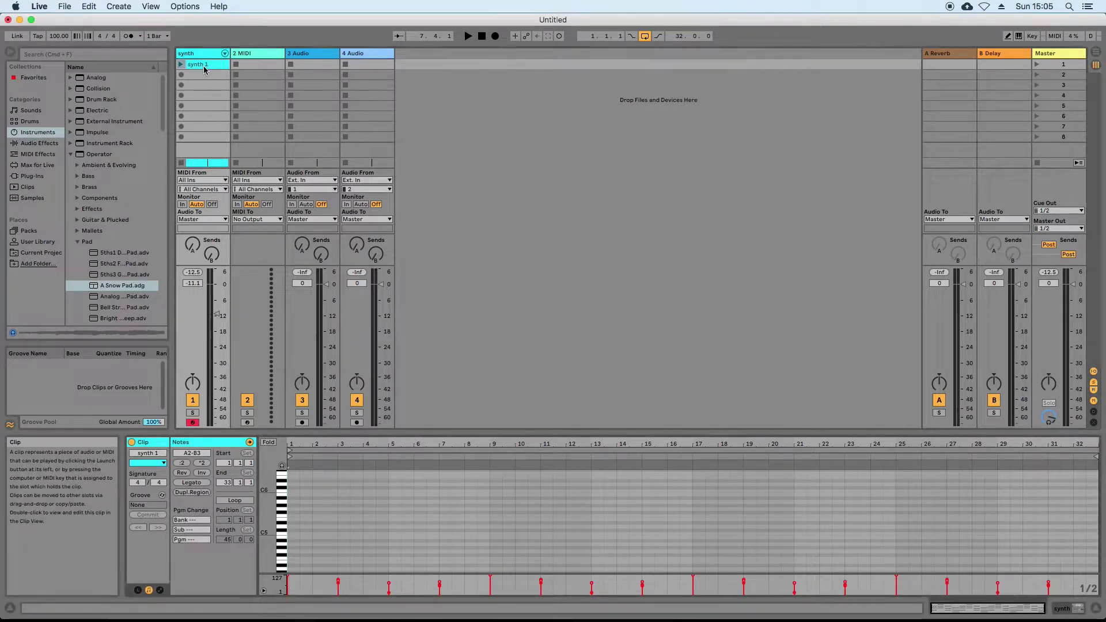
Step: Launch the synth clip once more and return playback to the arrangement, ending in the Session View
{"action": "left_click", "coordinate": [181, 65]}
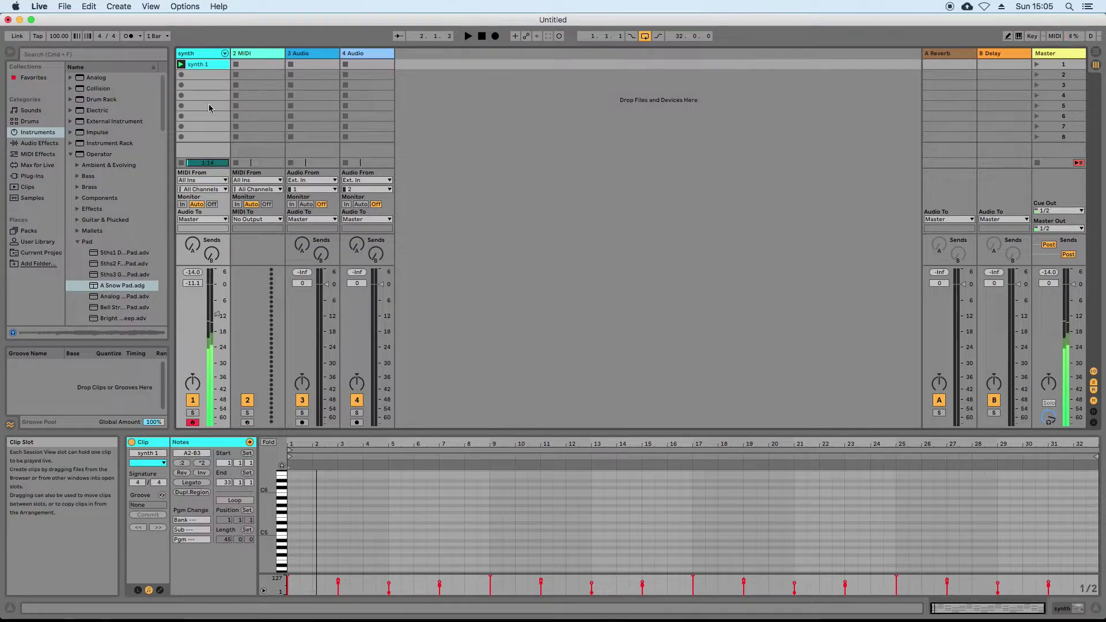
{"action": "key", "text": "Tab"}
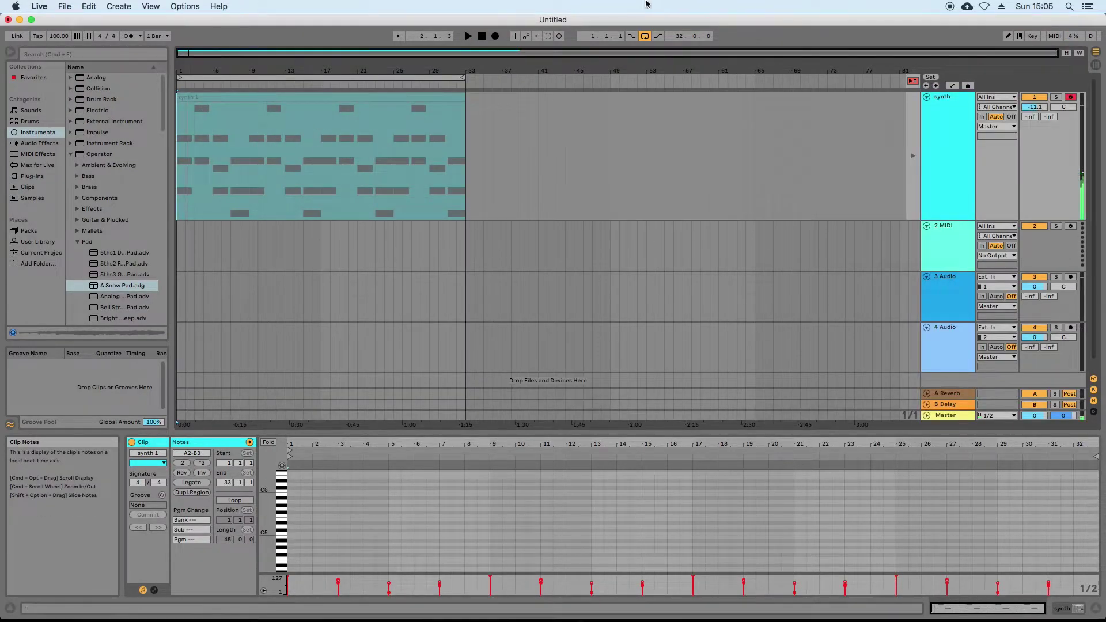
{"action": "left_click", "coordinate": [914, 84]}
{"action": "key", "text": "Tab"}
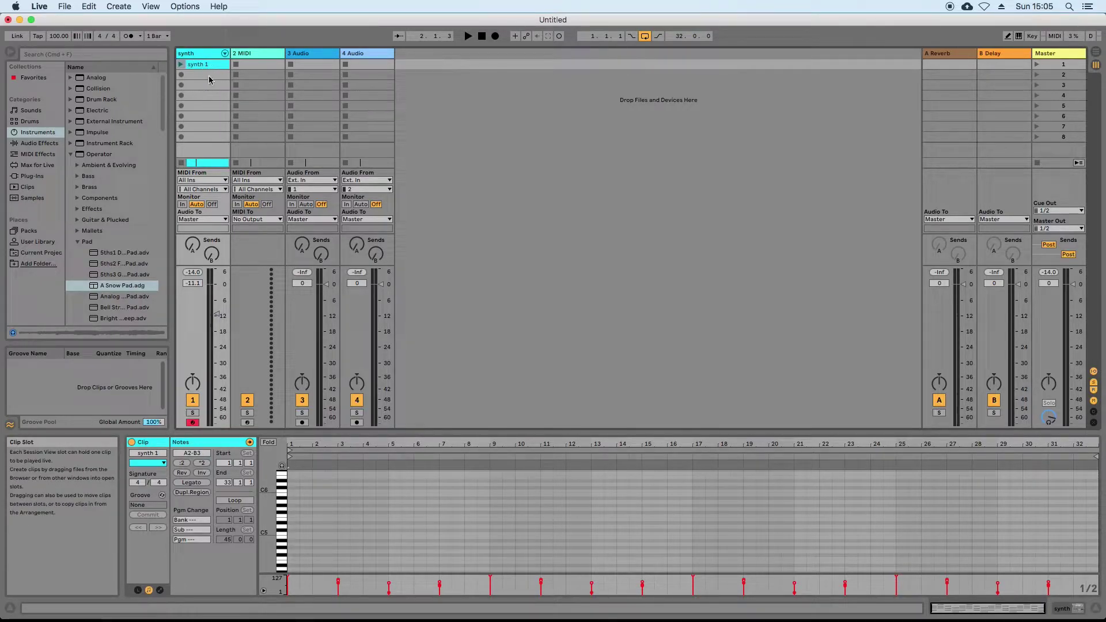
Step: Rename the second MIDI track as drums
{"action": "left_click", "coordinate": [519, 122]}
{"action": "left_click", "coordinate": [250, 54]}
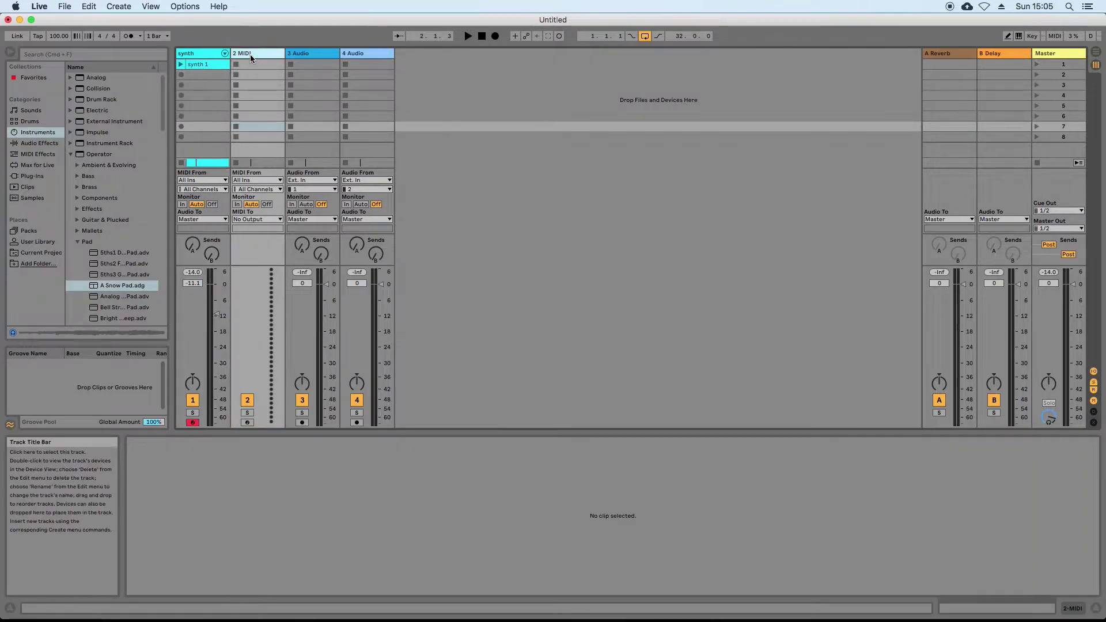
{"action": "right_click", "coordinate": [254, 53]}
{"action": "left_click", "coordinate": [282, 101]}
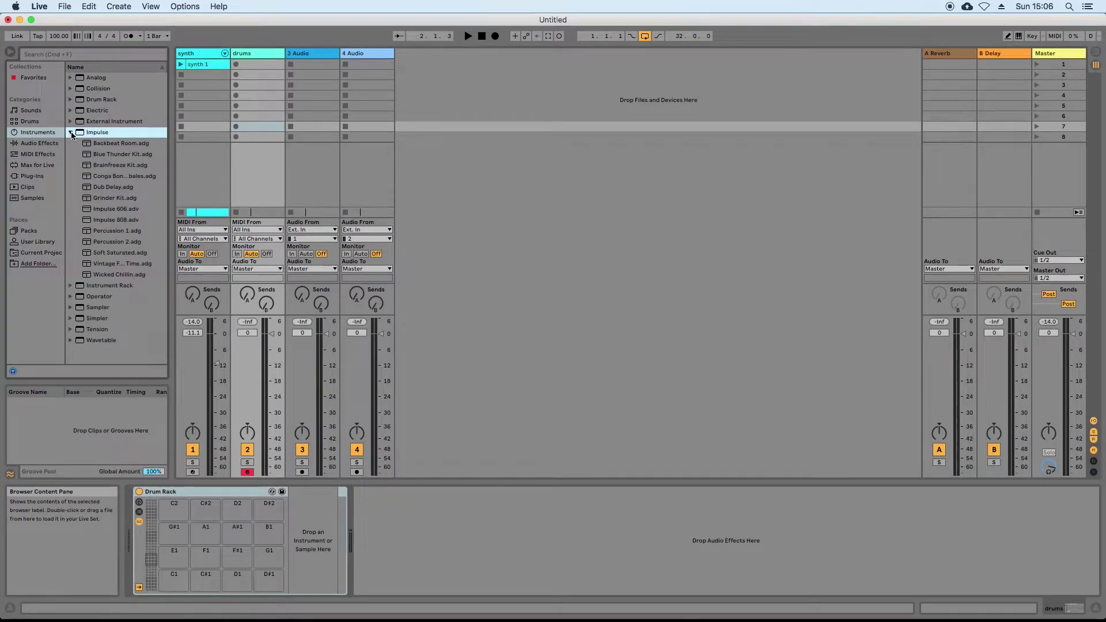
Step: Preview the Impulse drum kits one after another, from Backbeat Room through Wicked Chillin
{"action": "left_click", "coordinate": [139, 146]}
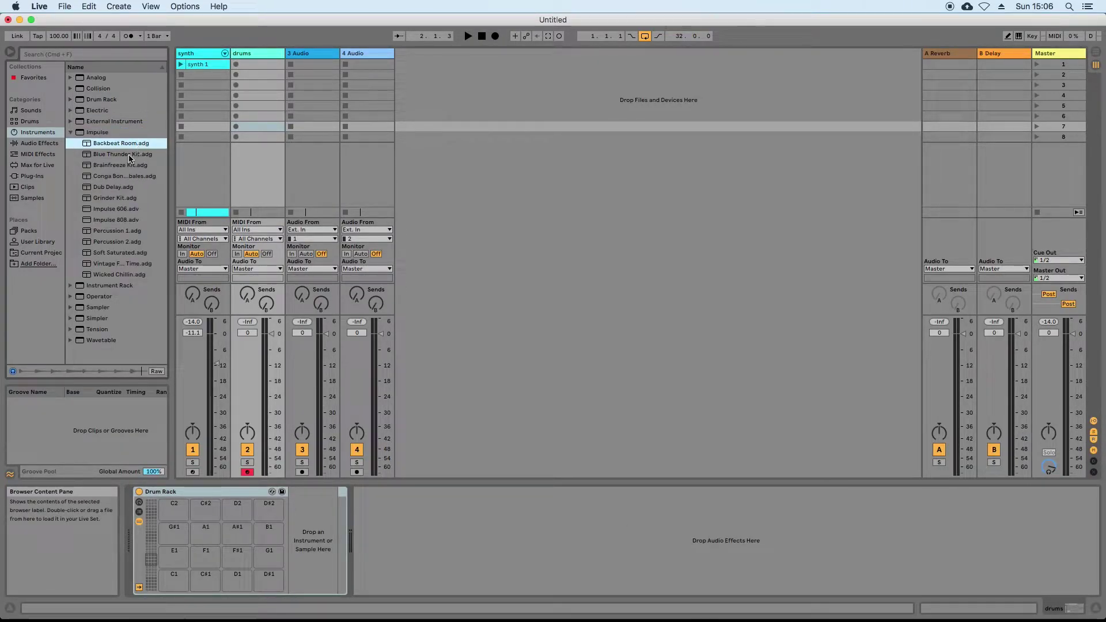
{"action": "left_click", "coordinate": [120, 200]}
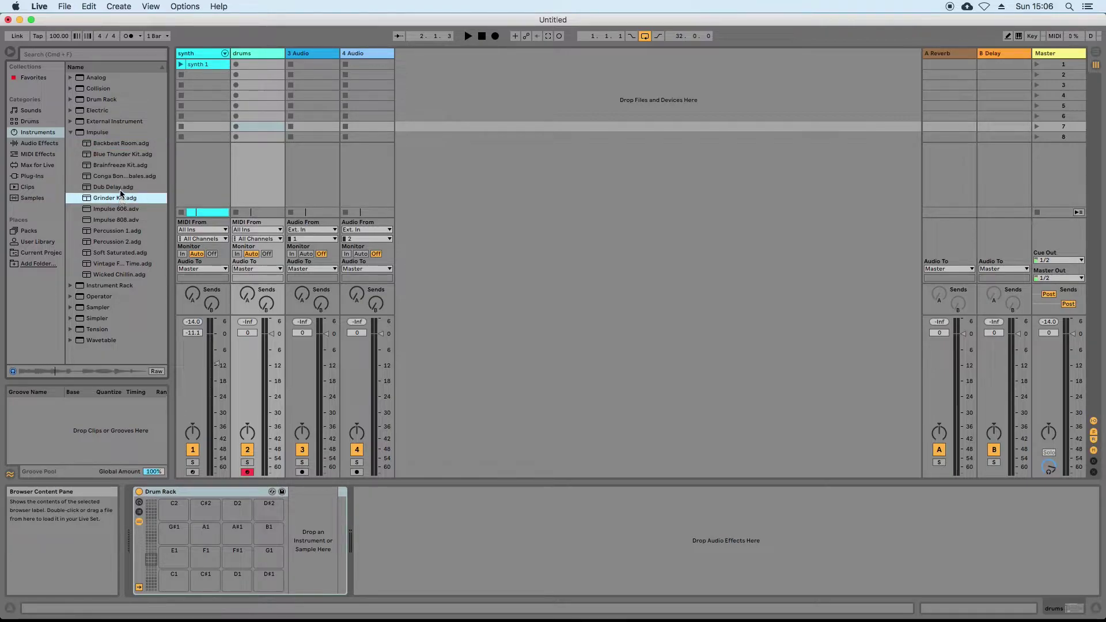
{"action": "left_click", "coordinate": [121, 186]}
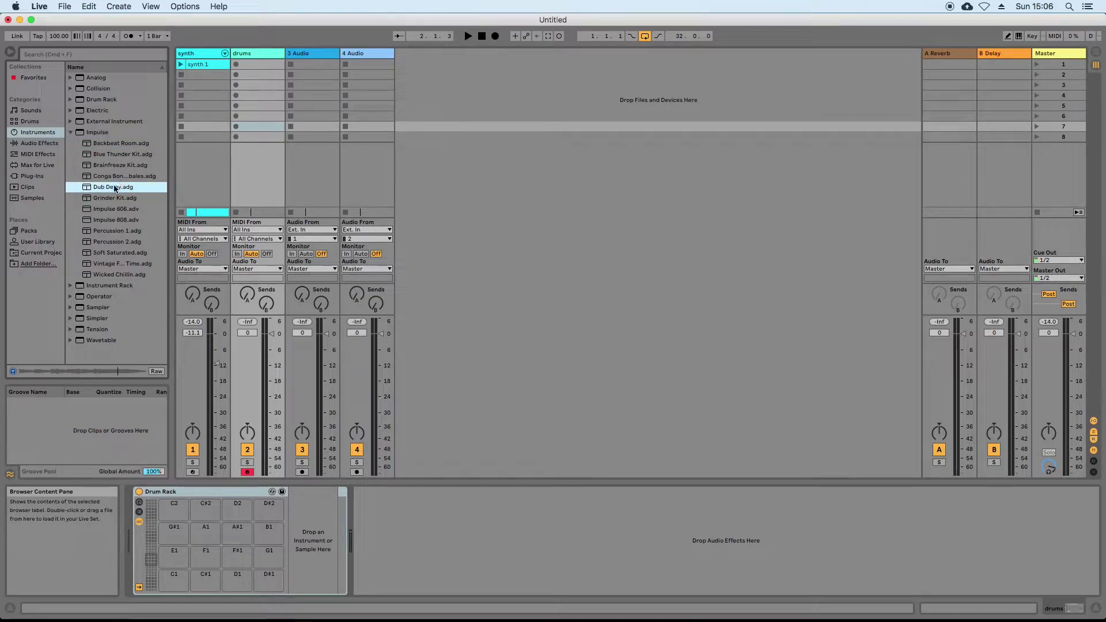
{"action": "left_click", "coordinate": [115, 208]}
{"action": "left_click", "coordinate": [114, 220]}
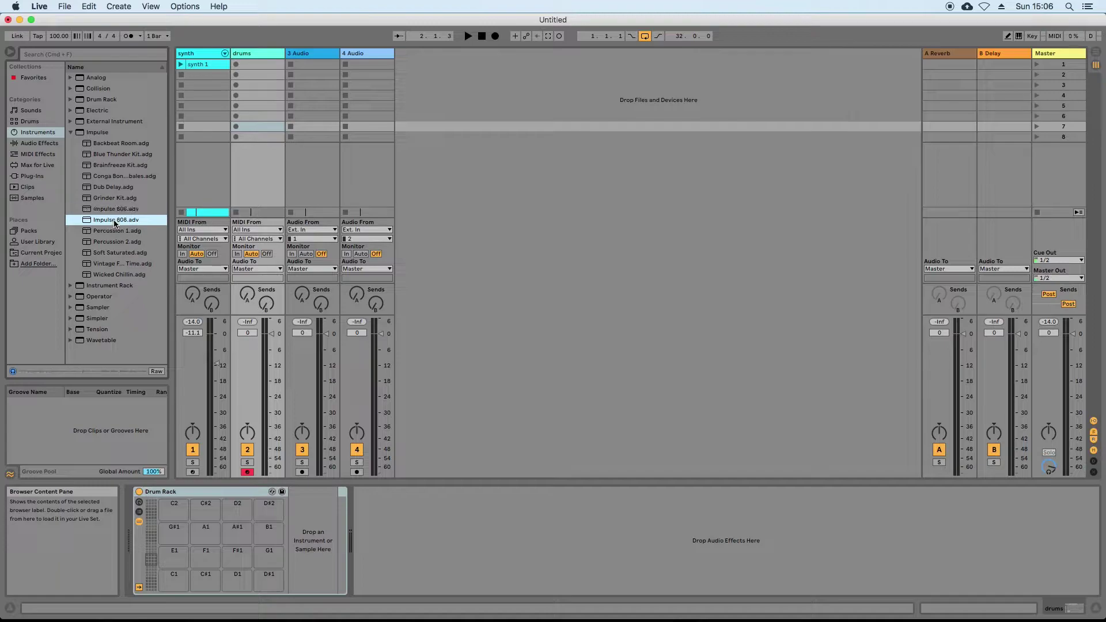
{"action": "left_click", "coordinate": [116, 232]}
{"action": "left_click", "coordinate": [115, 242]}
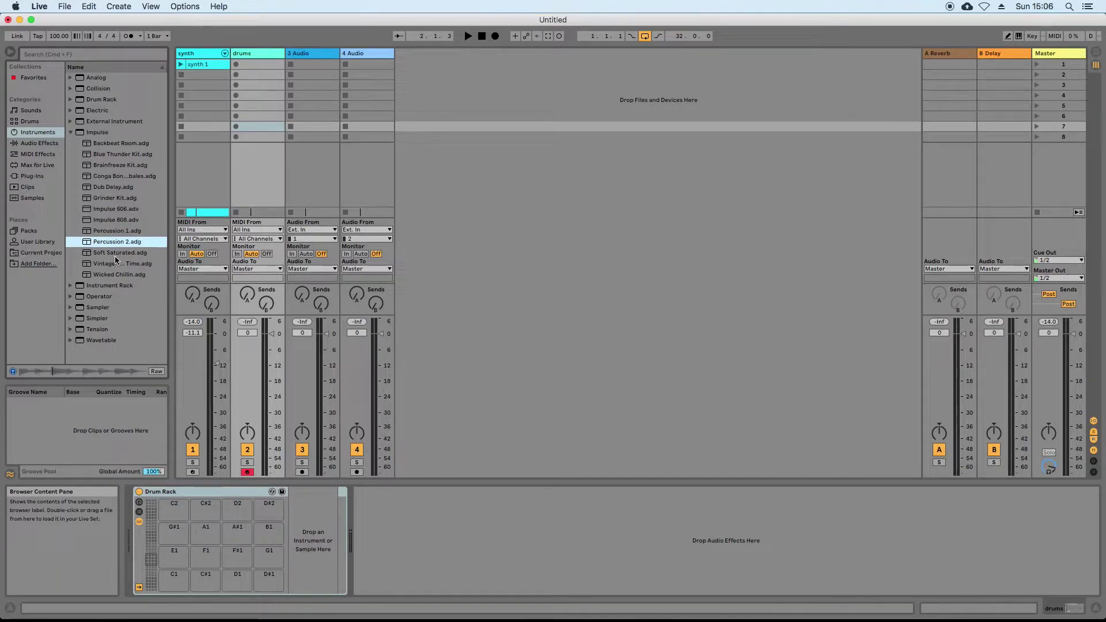
{"action": "left_click", "coordinate": [115, 254]}
{"action": "left_click", "coordinate": [118, 264]}
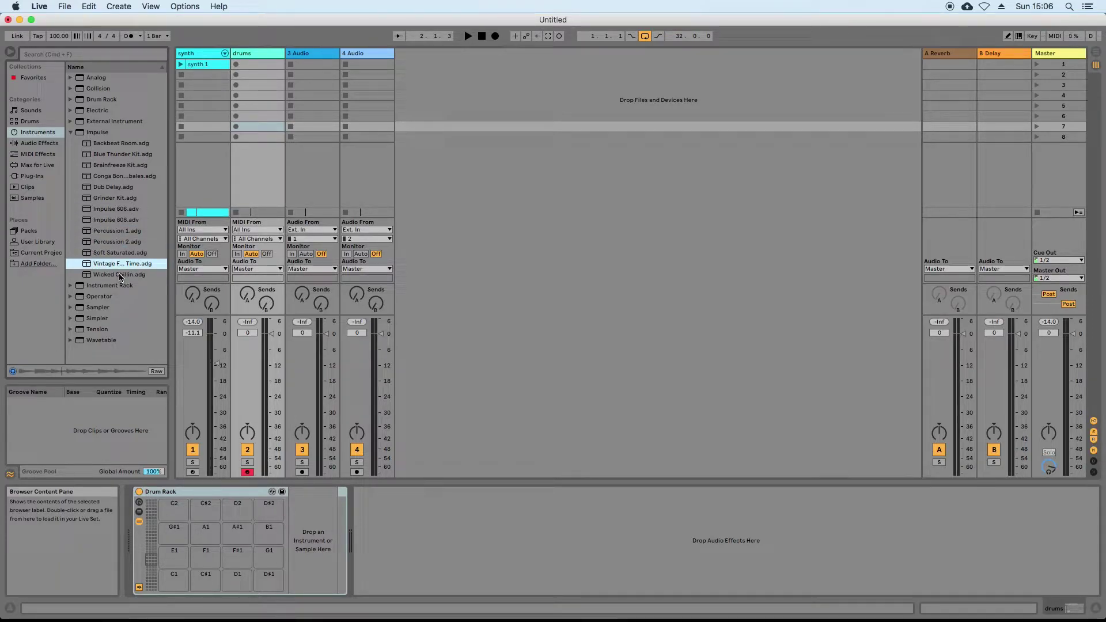
{"action": "left_click", "coordinate": [119, 276]}
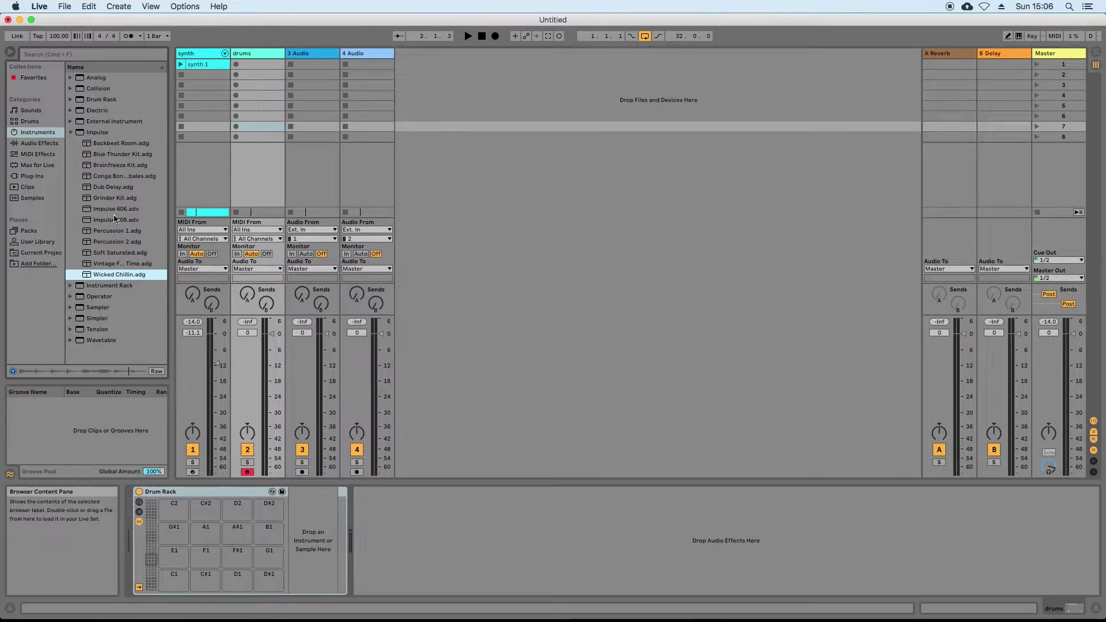
Step: Load the Wicked Chillin kit onto the drums track and audition its Kick and Rimshot samples
{"action": "left_click_drag", "start_coordinate": [110, 273], "coordinate": [250, 64]}
{"action": "left_click", "coordinate": [283, 507]}
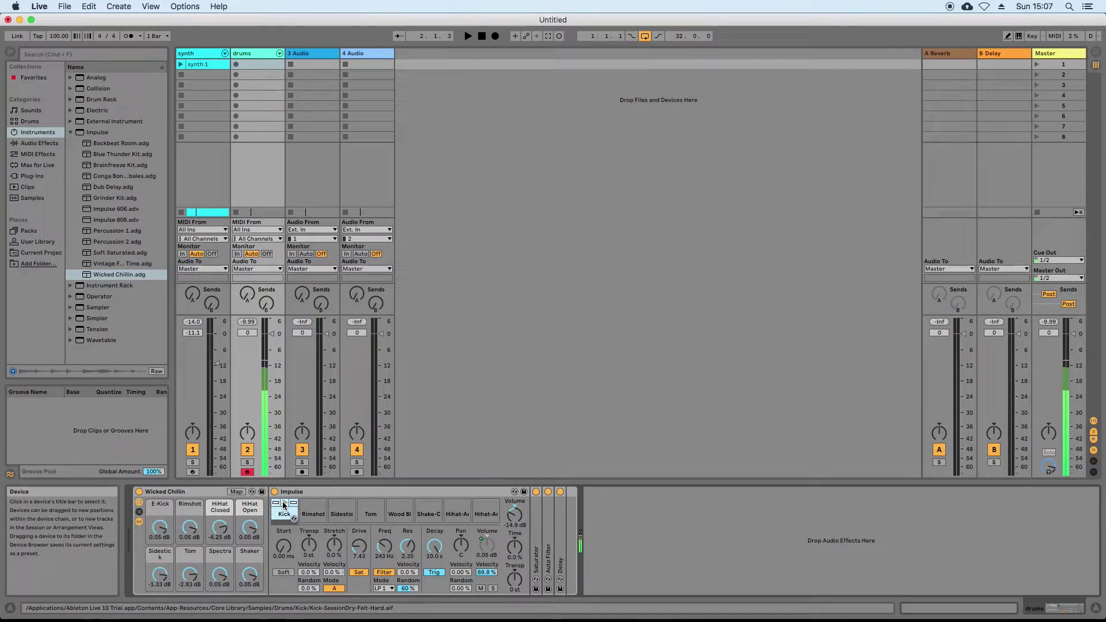
{"action": "left_click", "coordinate": [313, 507]}
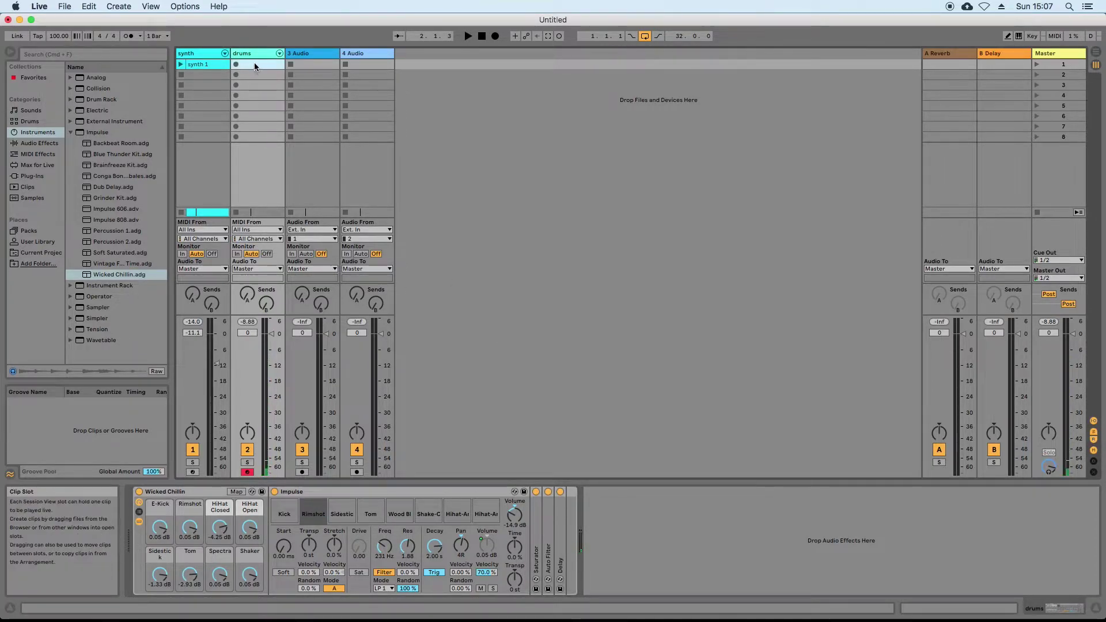
Step: Turn on the metronome and record a drum pattern into the first clip slot of the drums track, starting from 1.1.1
{"action": "key", "text": "Tab"}
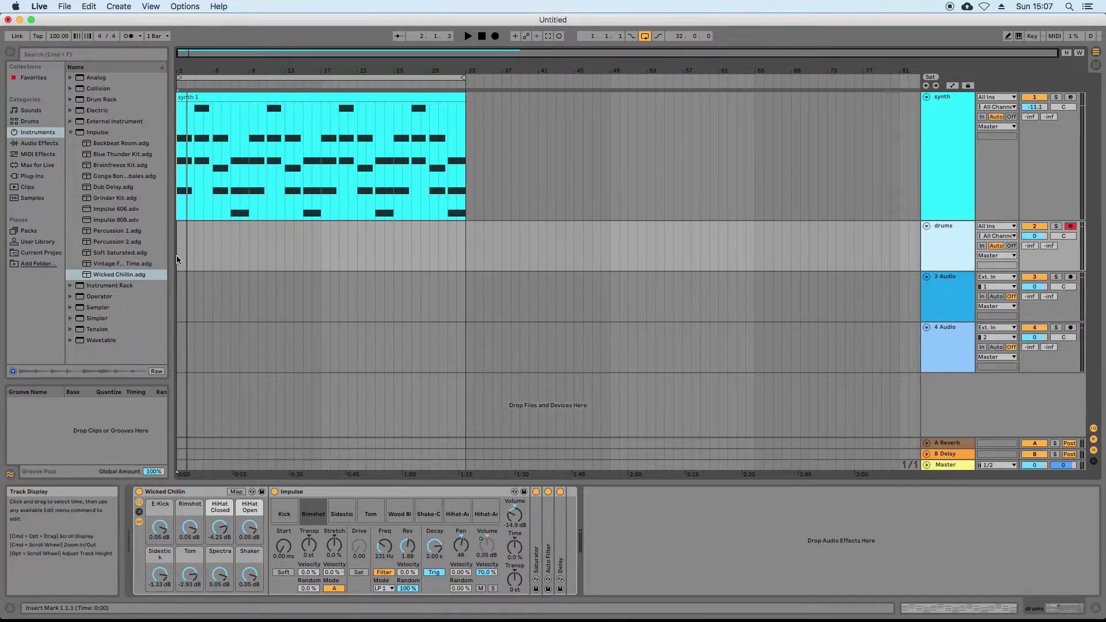
{"action": "key", "text": "Tab"}
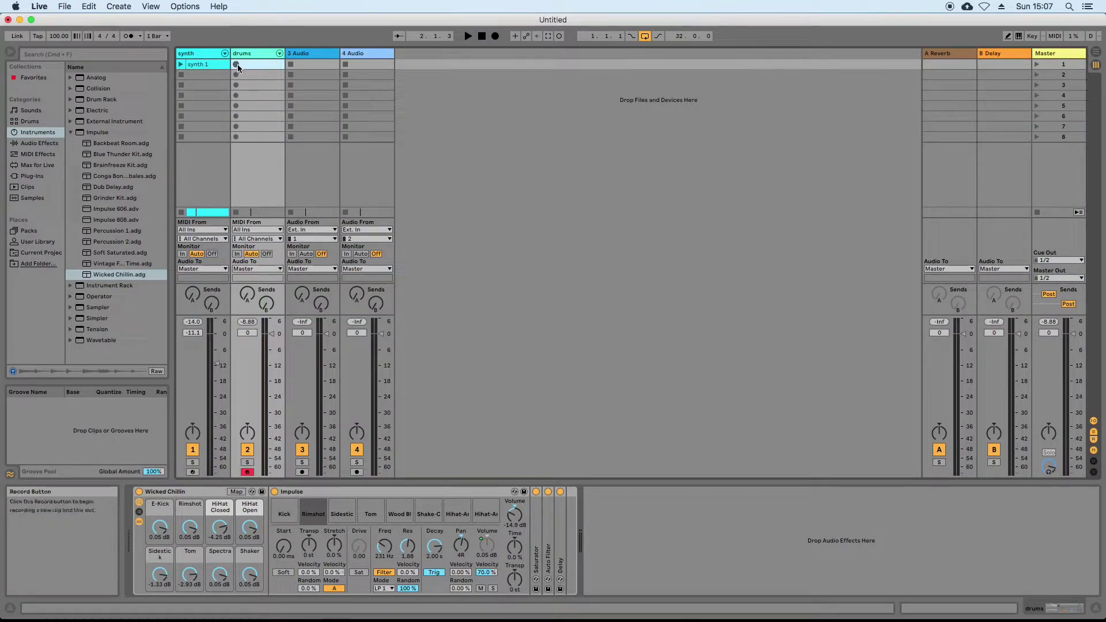
{"action": "left_click", "coordinate": [129, 36]}
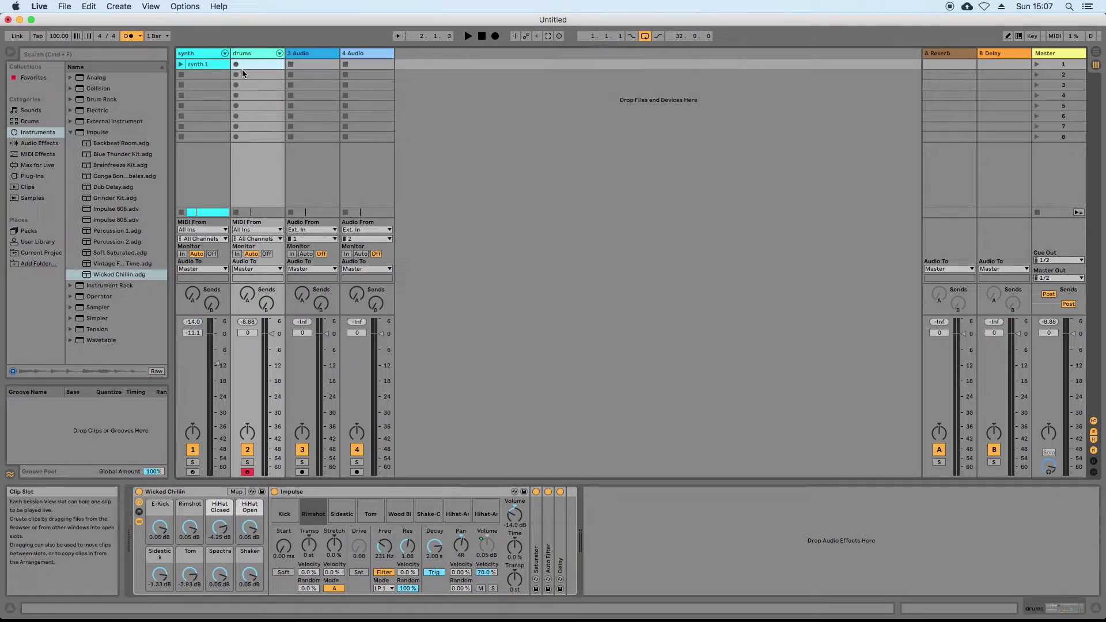
{"action": "left_click", "coordinate": [483, 36]}
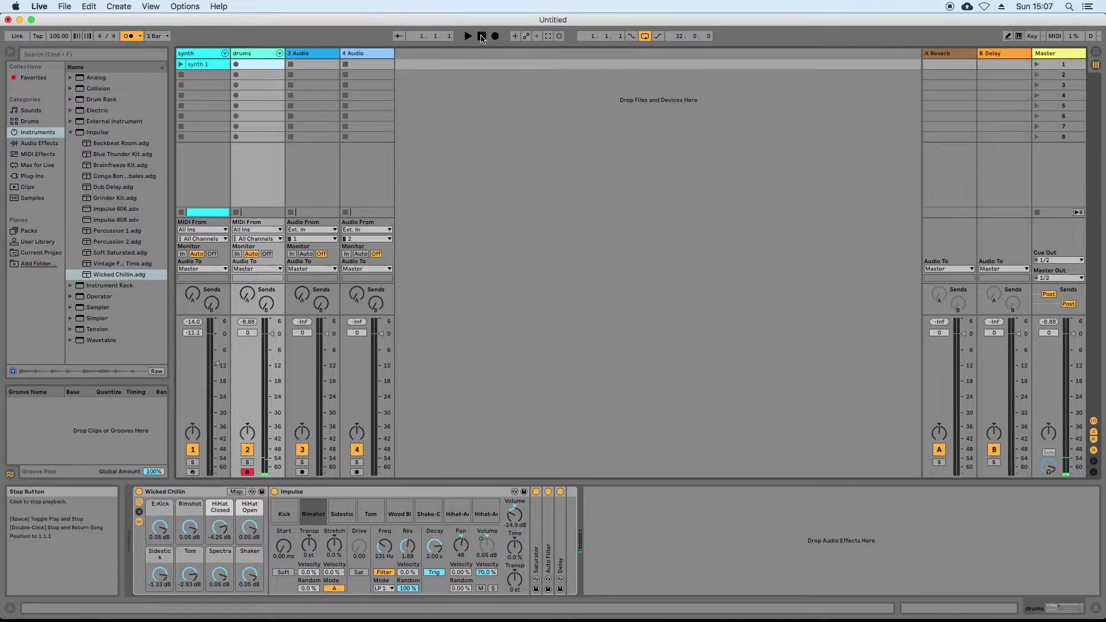
{"action": "left_click", "coordinate": [236, 65]}
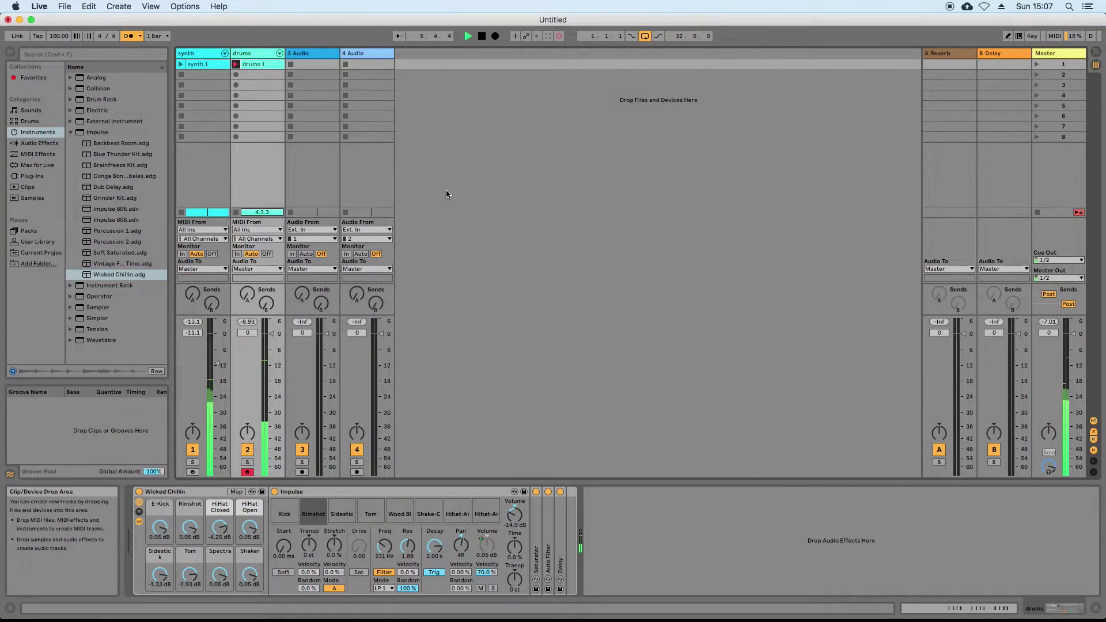
{"action": "left_click", "coordinate": [481, 36]}
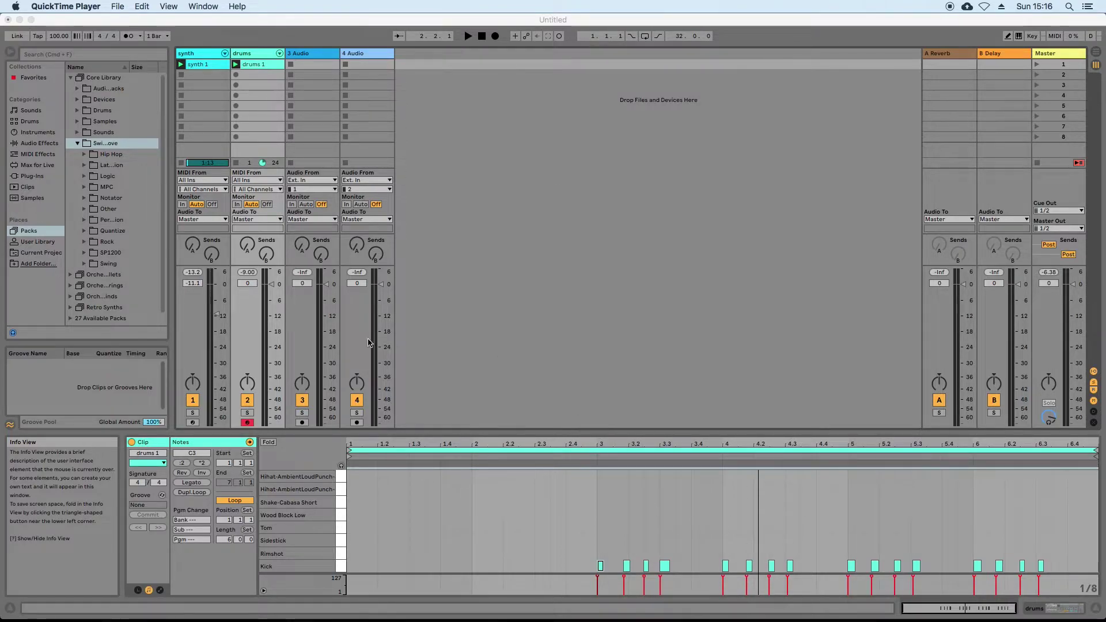
Step: Show the notes of the recorded drums clip and play it together with the synth
{"action": "left_click", "coordinate": [463, 37]}
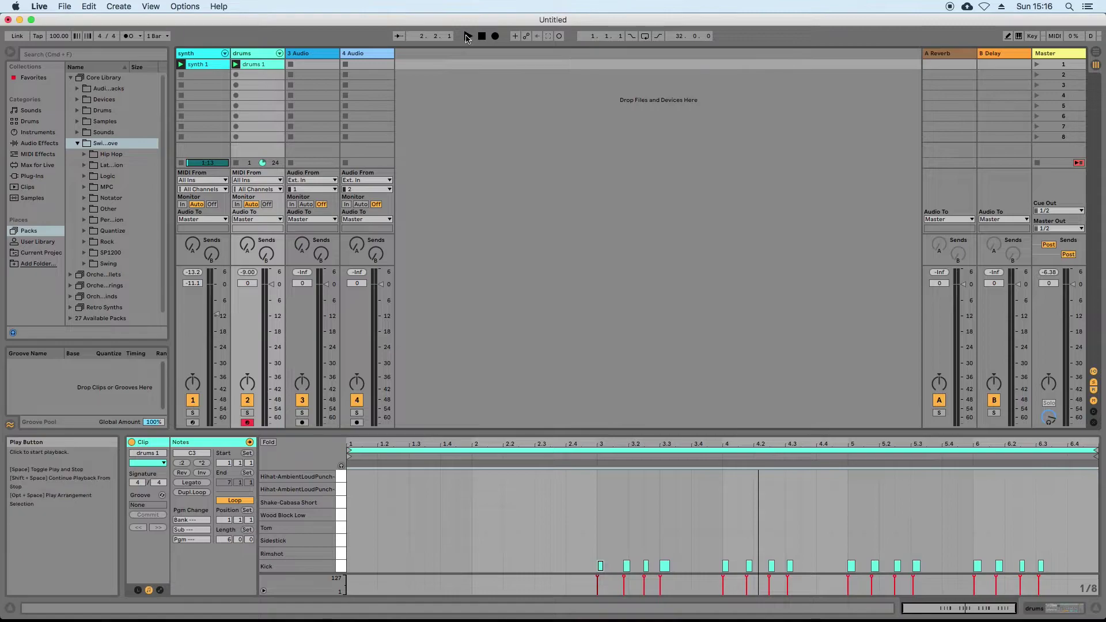
{"action": "left_click", "coordinate": [467, 36]}
{"action": "left_click", "coordinate": [519, 118]}
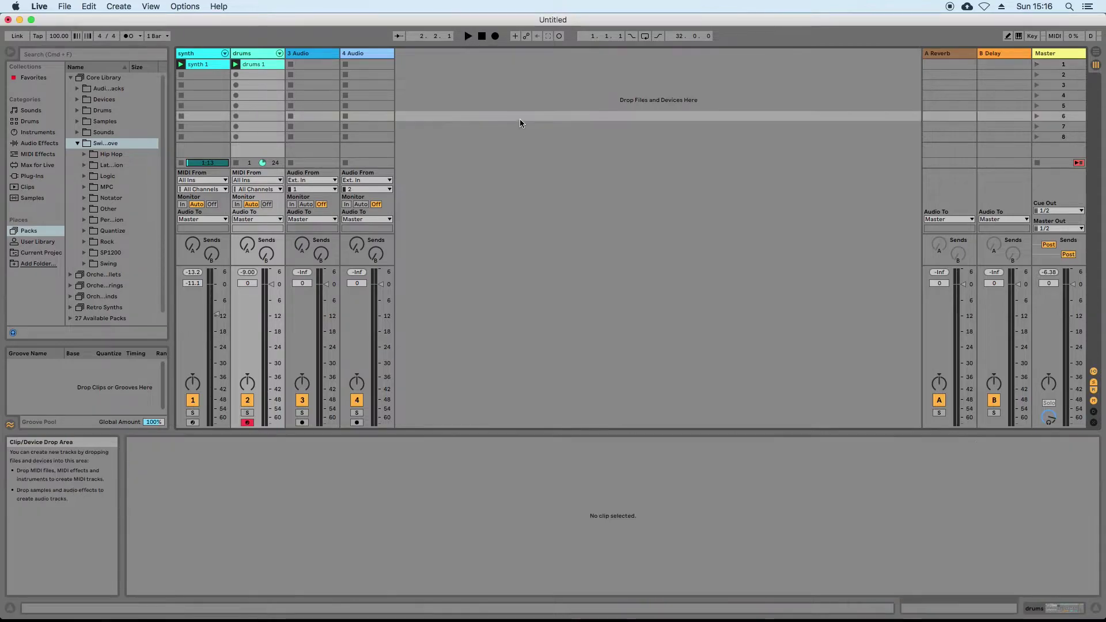
{"action": "left_click", "coordinate": [250, 56]}
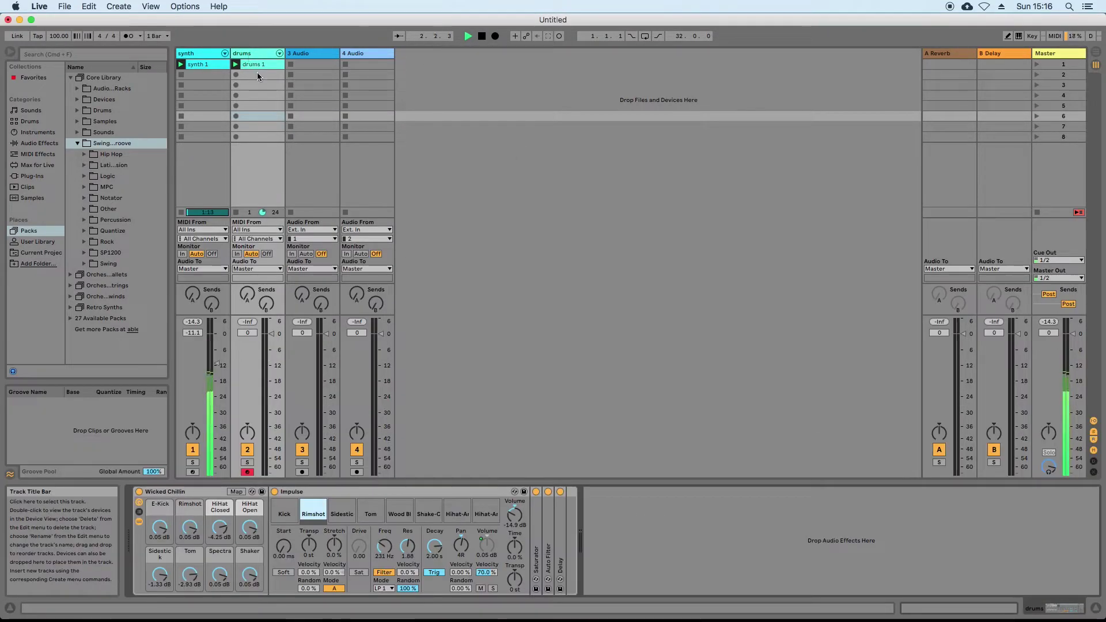
{"action": "left_click", "coordinate": [259, 67]}
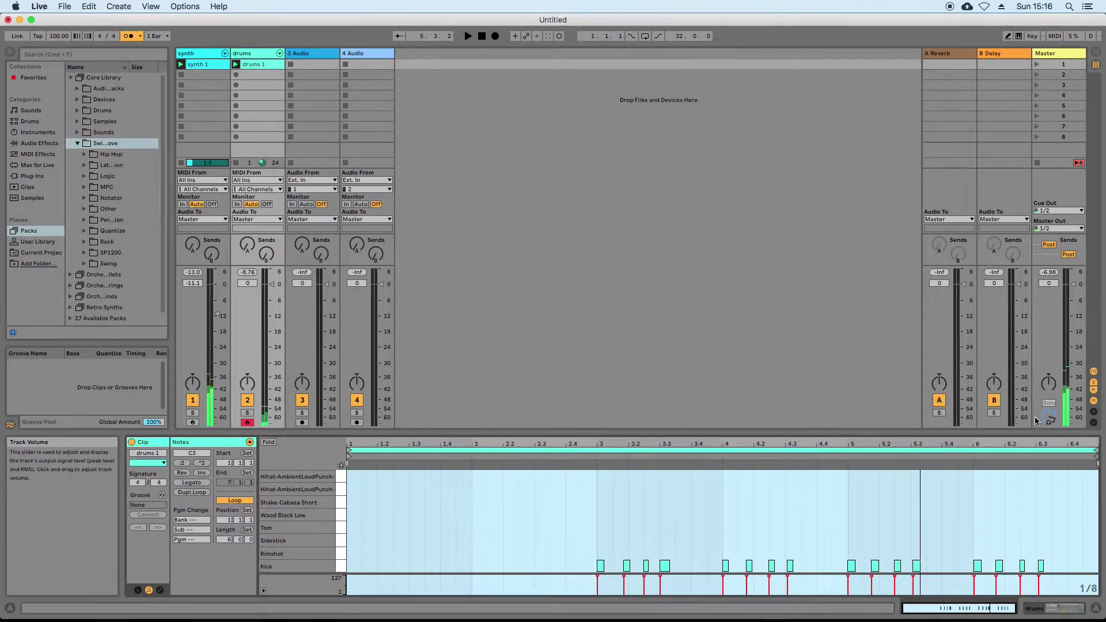
{"action": "key", "text": "space"}
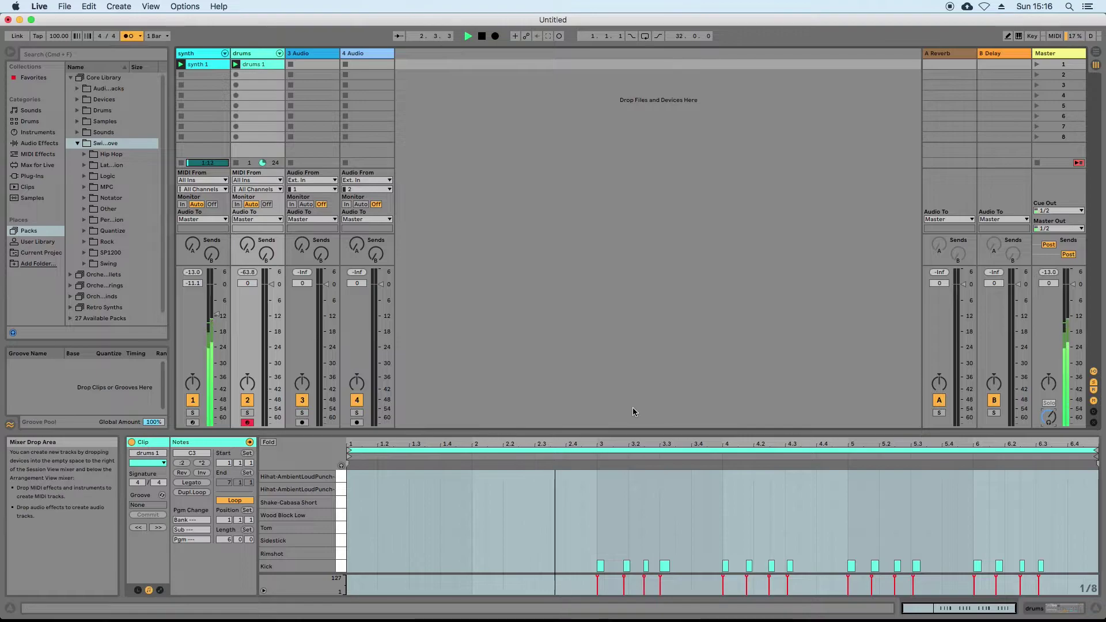
{"action": "key", "text": "space"}
Step: Move the drums clip's start and loop start to 3.1.1 for a four-bar loop, and play it briefly
{"action": "left_click", "coordinate": [617, 518]}
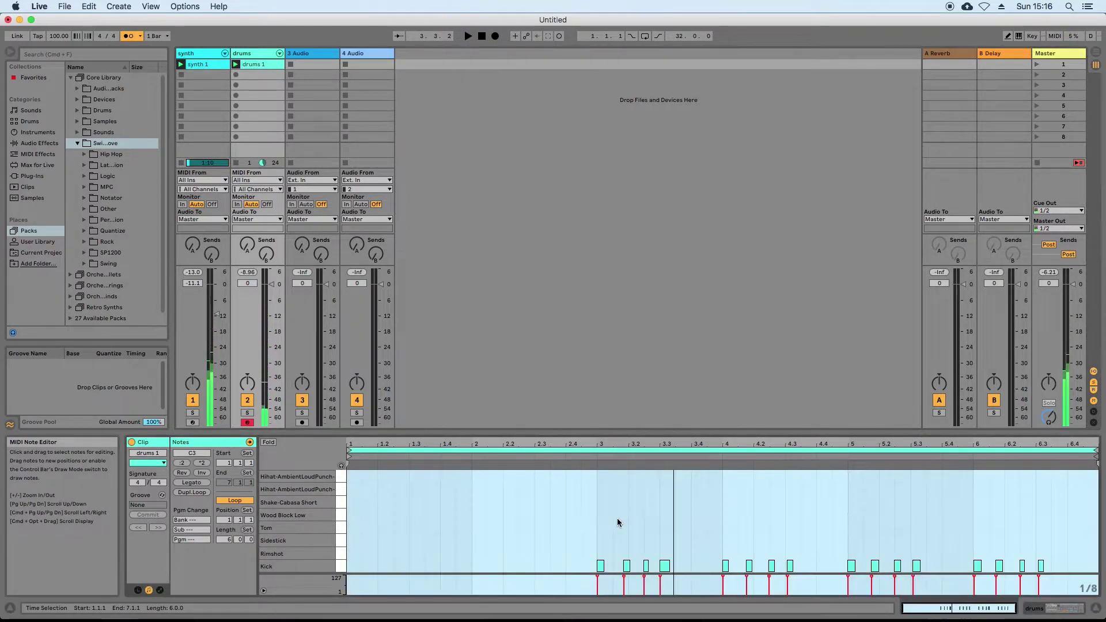
{"action": "left_click", "coordinate": [566, 508]}
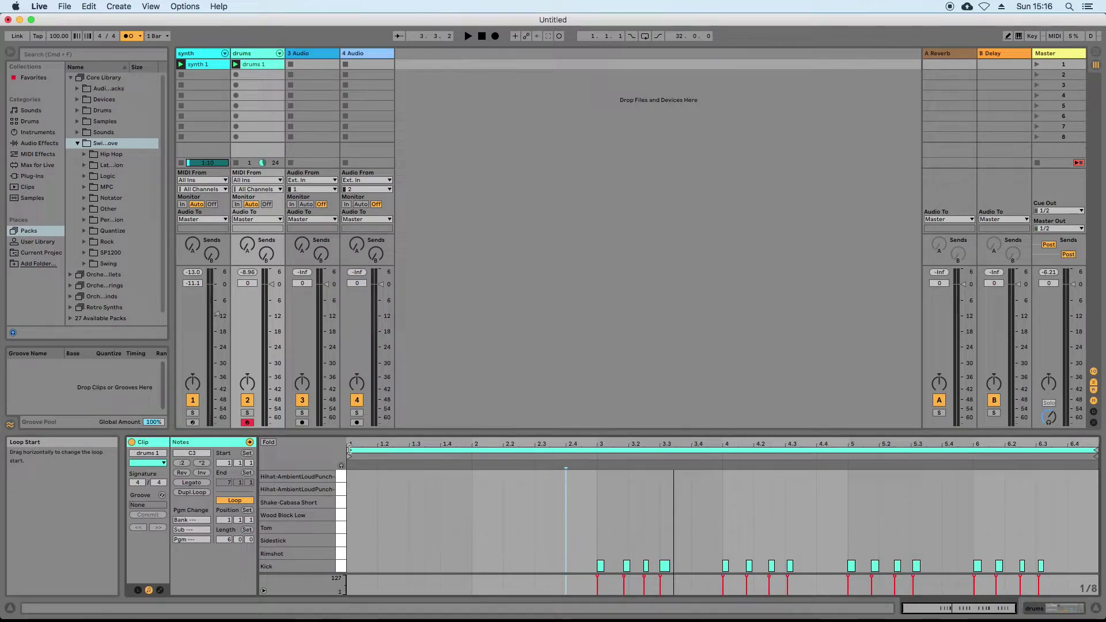
{"action": "left_click_drag", "start_coordinate": [349, 450], "coordinate": [599, 488]}
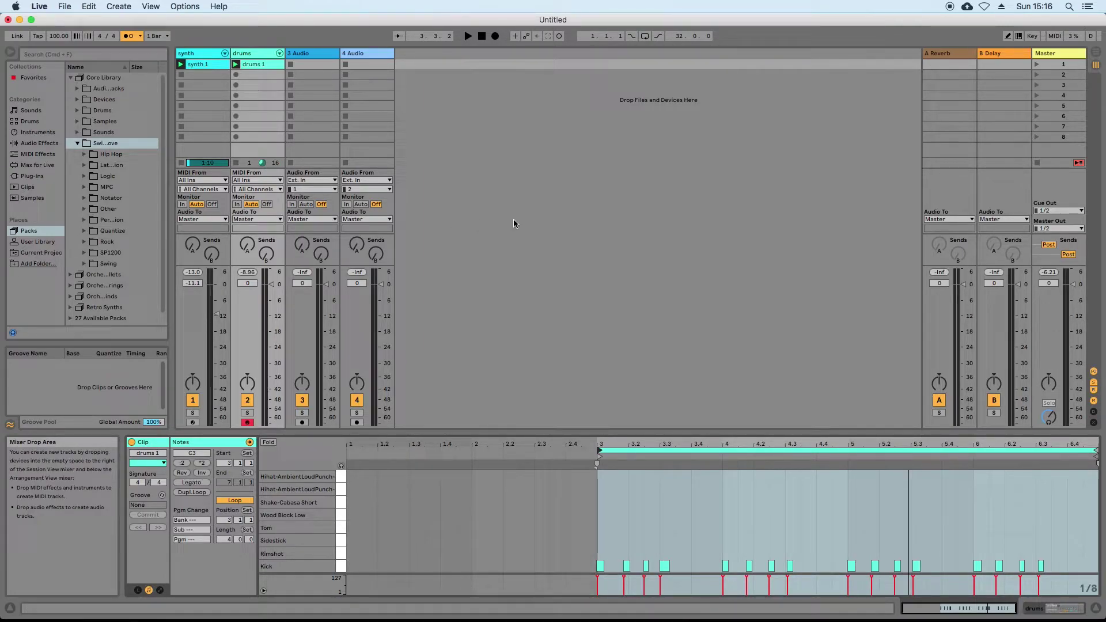
{"action": "key", "text": "space"}
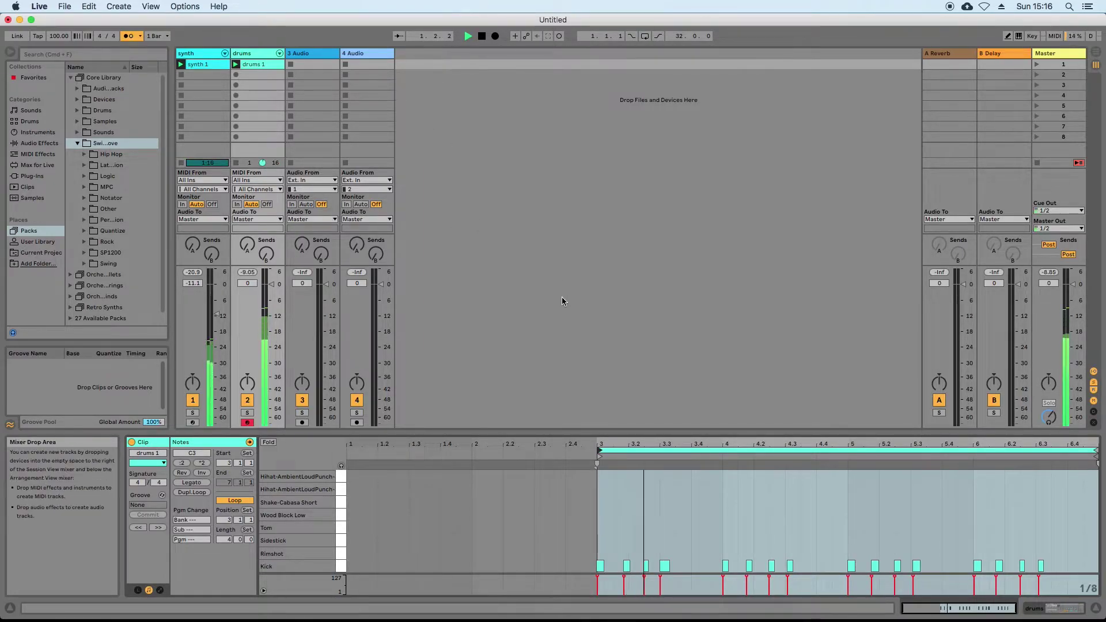
{"action": "key", "text": "space"}
Step: Replace the first kick note with a new one exactly at the start of bar 3 and play the loop
{"action": "double_click", "coordinate": [600, 566]}
{"action": "double_click", "coordinate": [601, 566]}
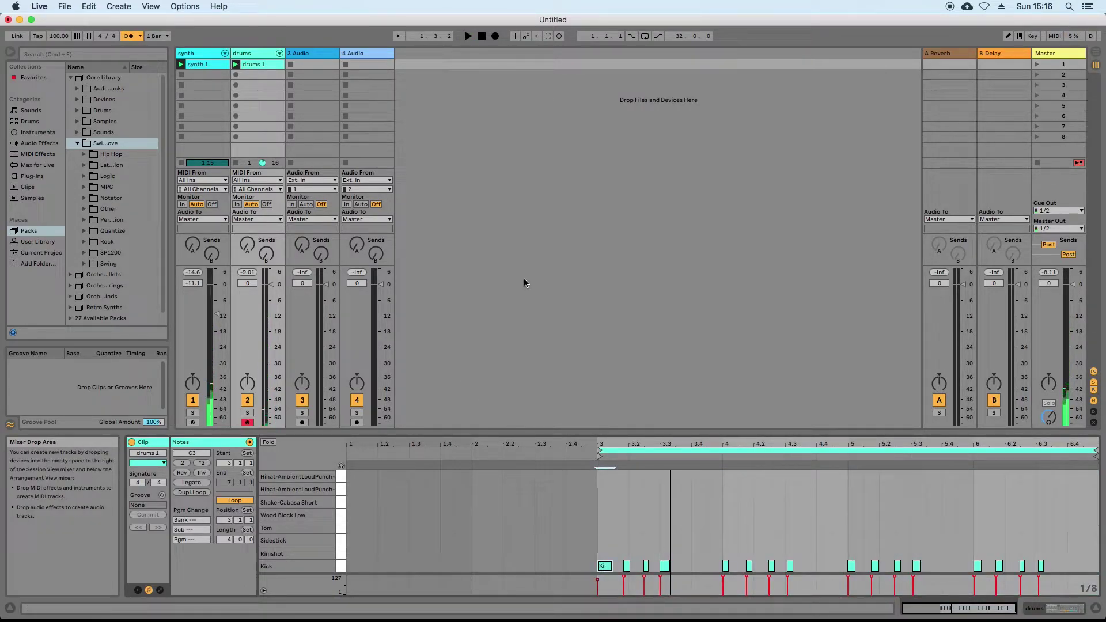
{"action": "key", "text": "space"}
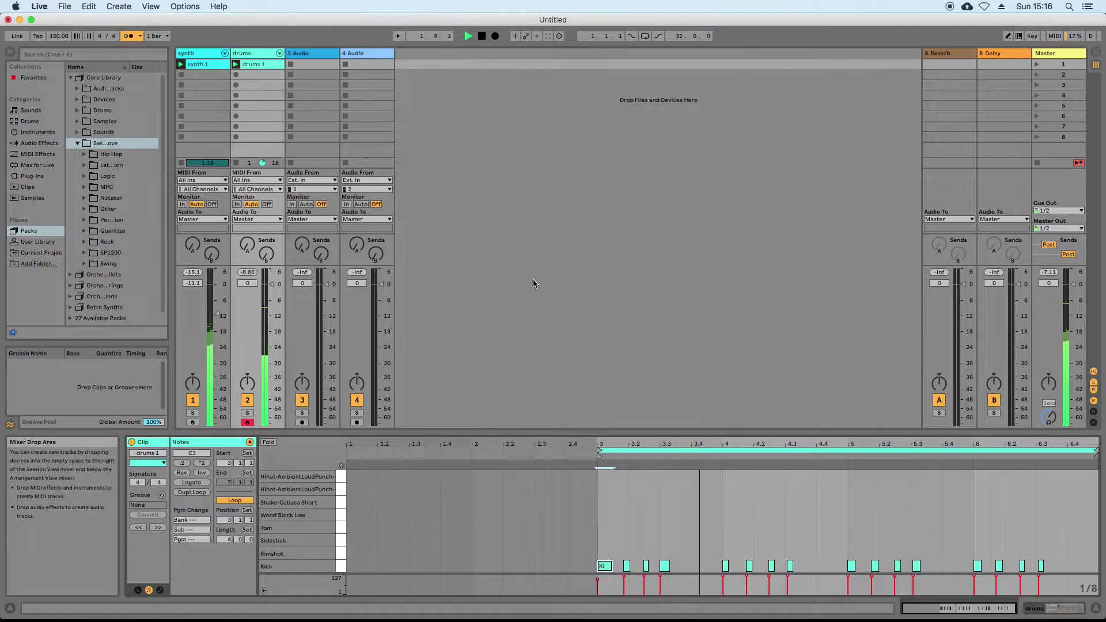
{"action": "key", "text": "space"}
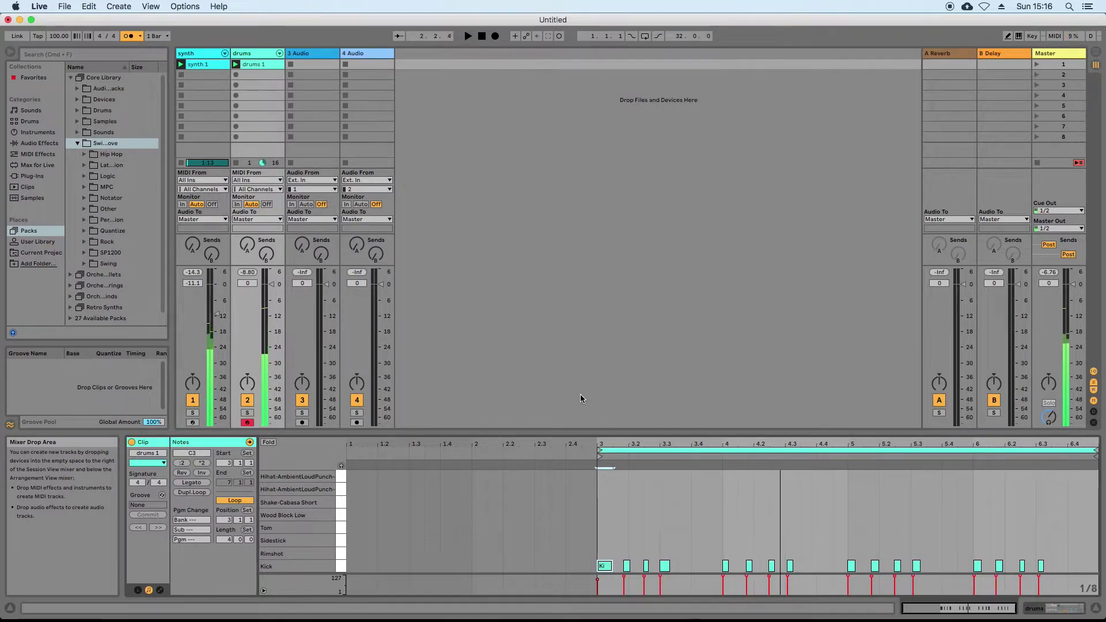
Step: Quantize all kick notes of the drums clip to 1/16 at 100 % and play the loop
{"action": "left_click_drag", "start_coordinate": [566, 514], "coordinate": [1048, 566]}
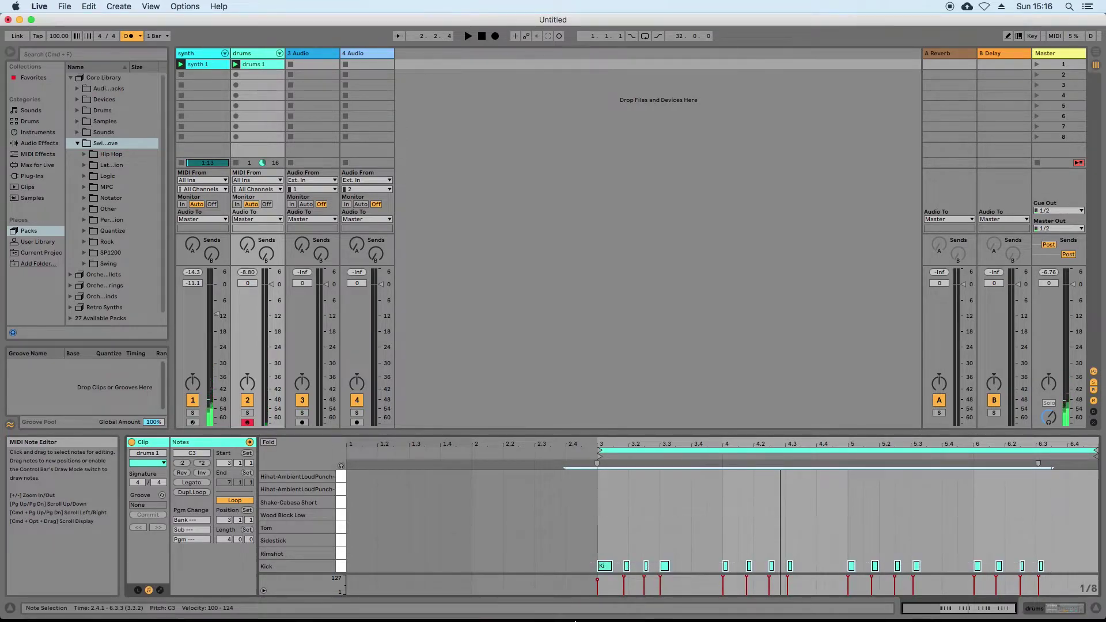
{"action": "right_click", "coordinate": [603, 567]}
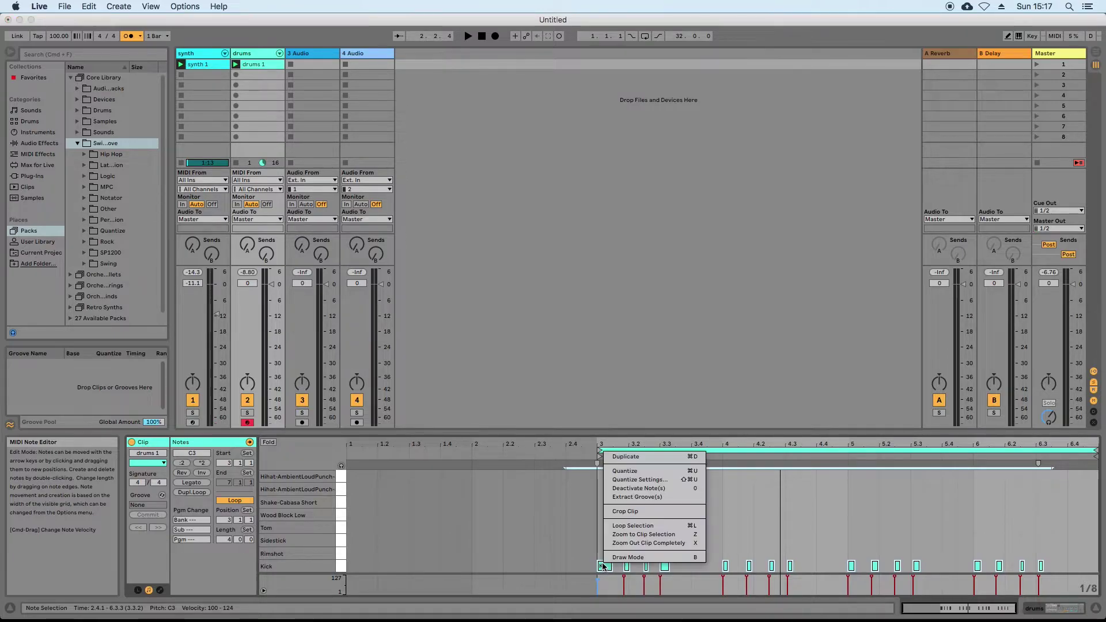
{"action": "left_click", "coordinate": [626, 480]}
{"action": "left_click", "coordinate": [588, 299]}
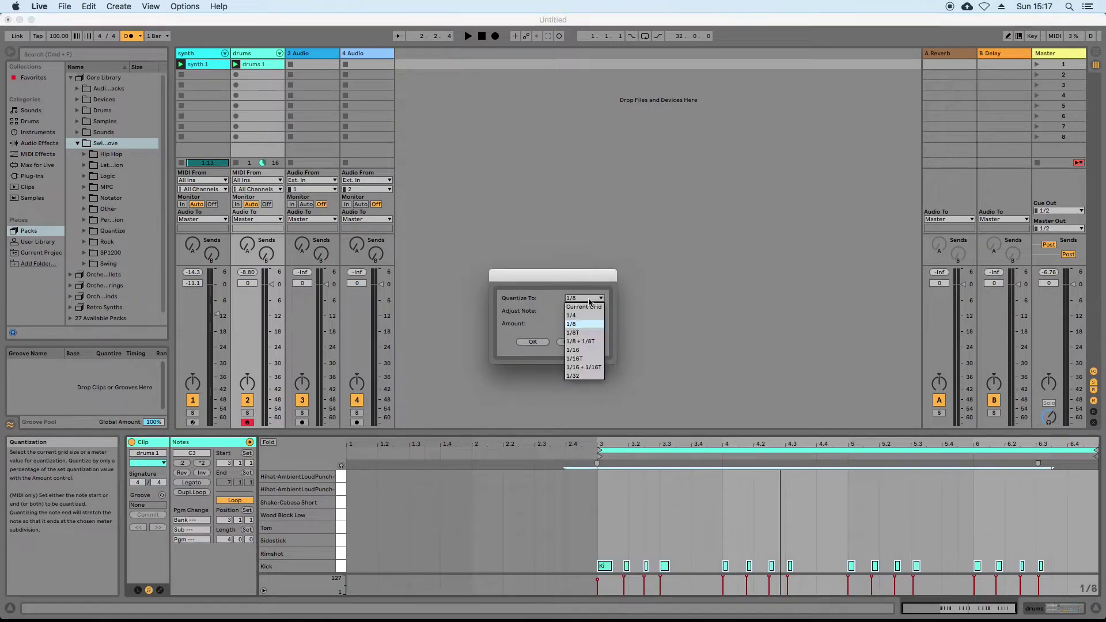
{"action": "left_click", "coordinate": [594, 348]}
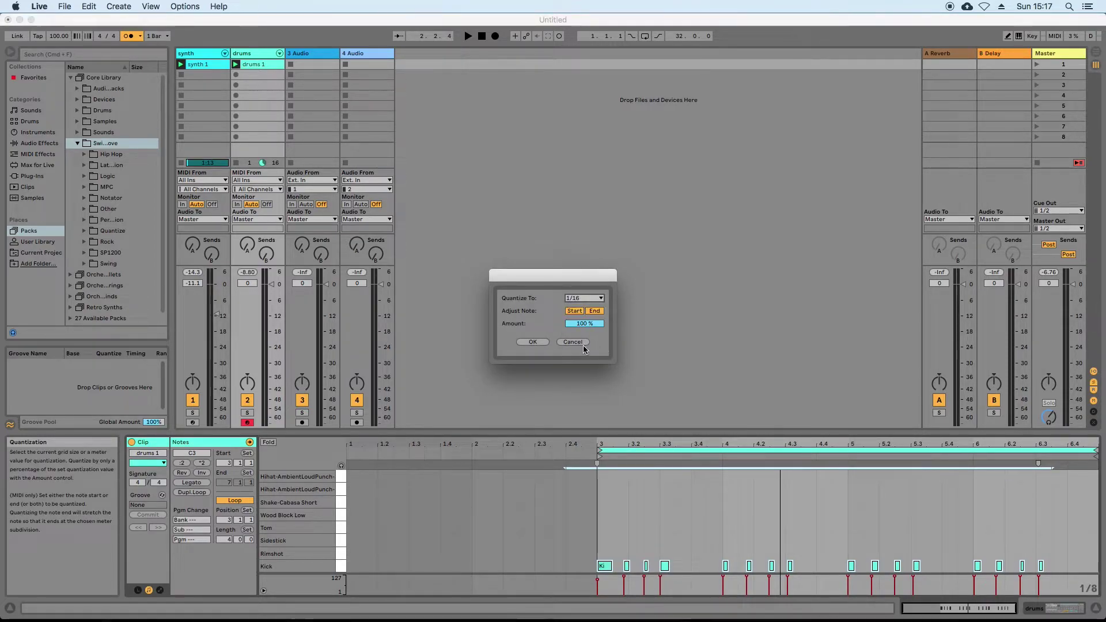
{"action": "left_click", "coordinate": [531, 341]}
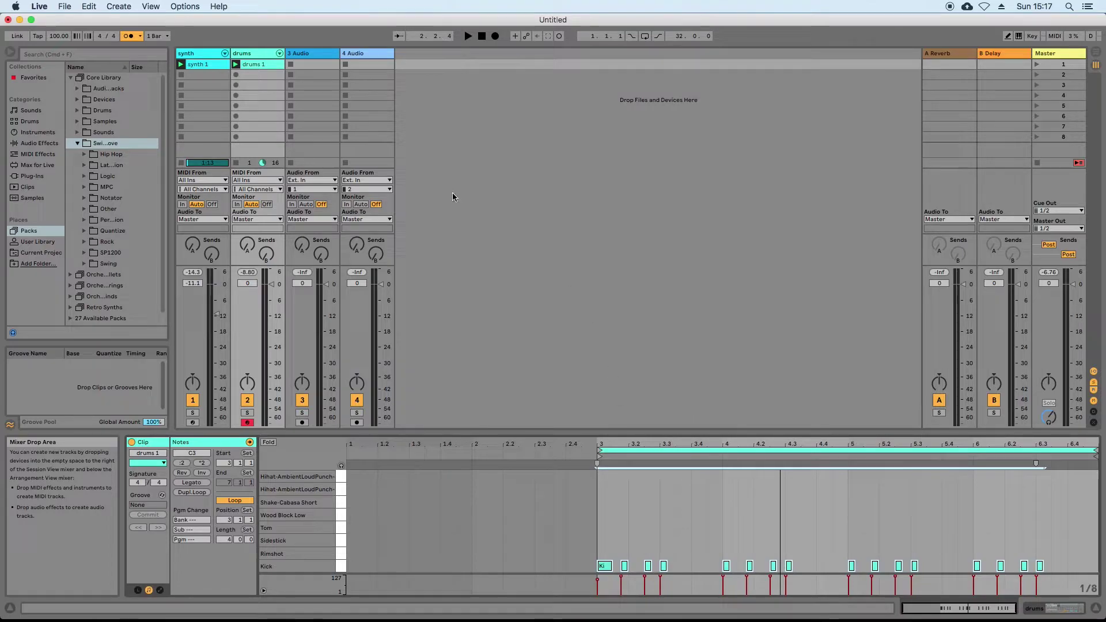
{"action": "left_click", "coordinate": [500, 96]}
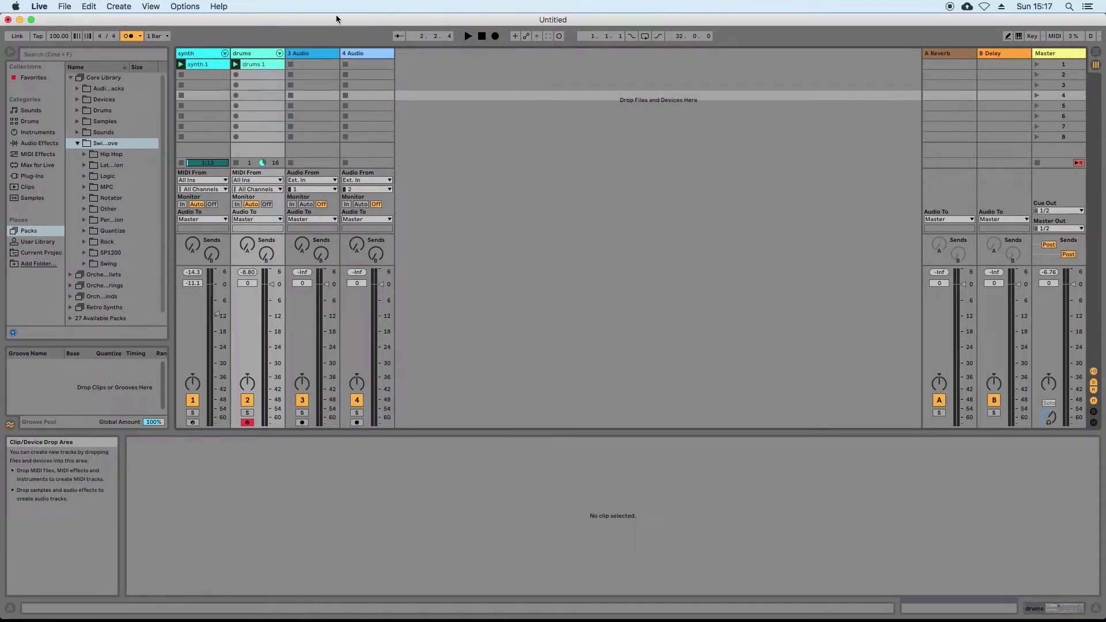
{"action": "left_click", "coordinate": [256, 64]}
{"action": "key", "text": "space"}
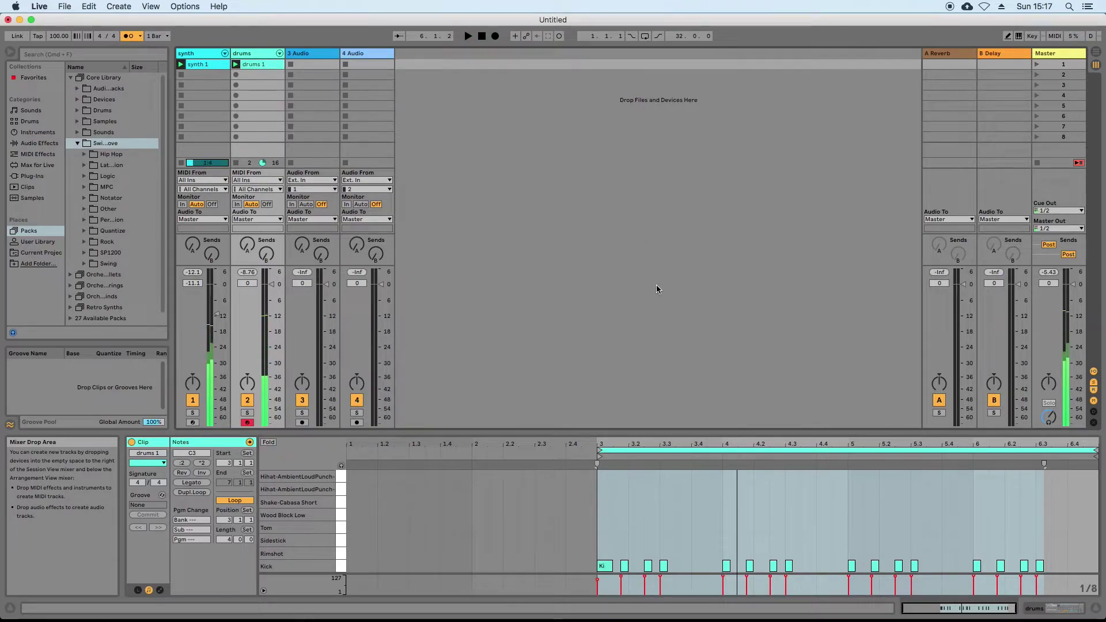
Step: Quantize only the kick notes in bar 6 to 1/8 at 100 % and play the loop
{"action": "left_click", "coordinate": [675, 516]}
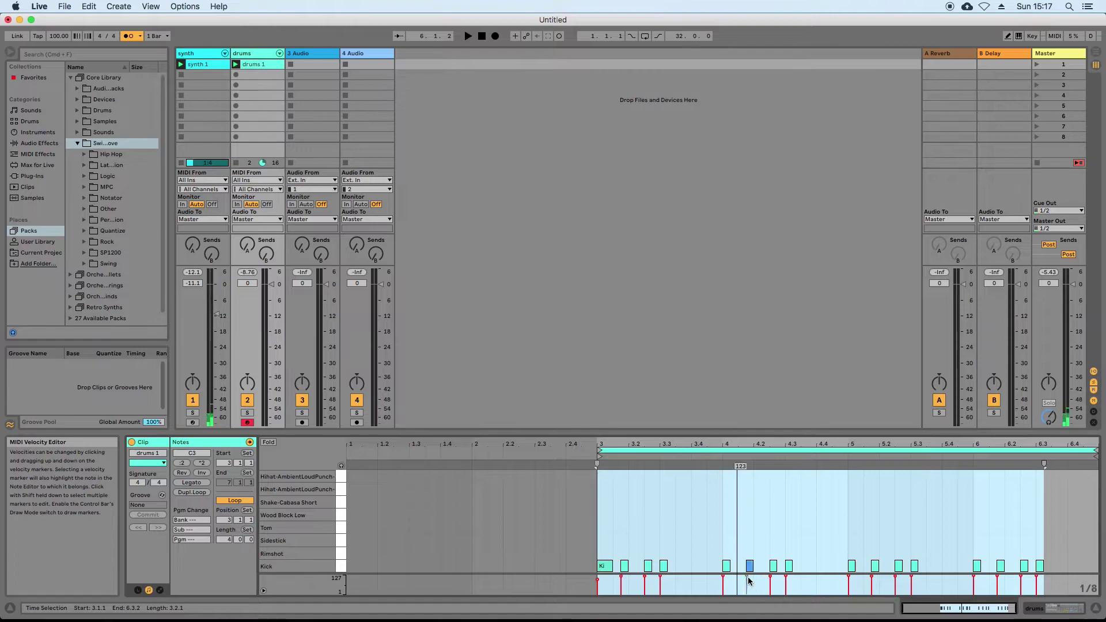
{"action": "left_click", "coordinate": [938, 544]}
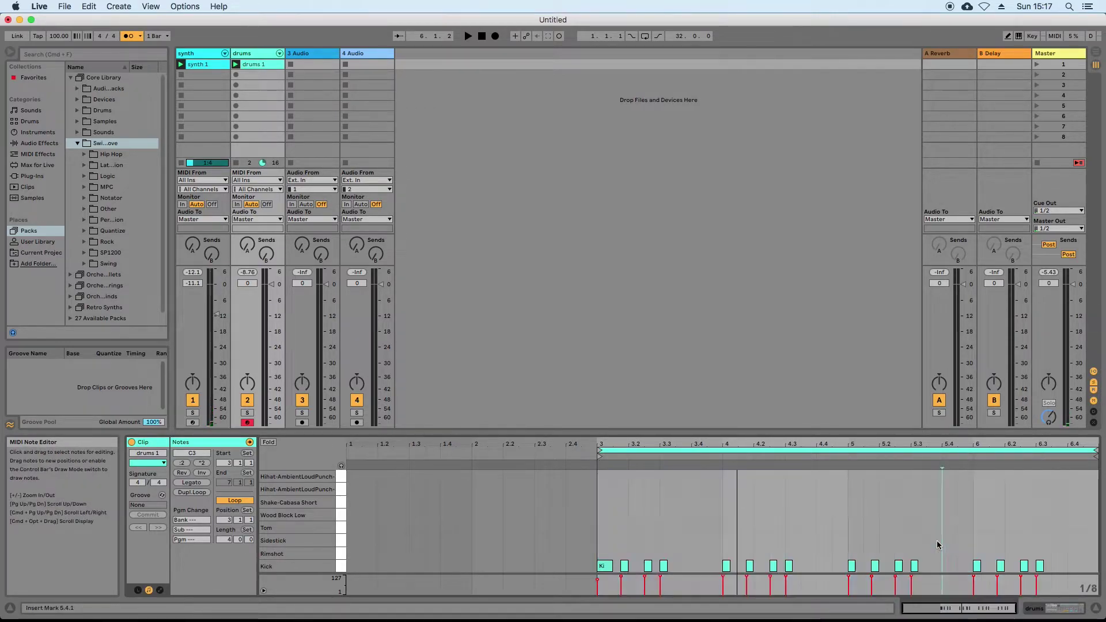
{"action": "left_click_drag", "start_coordinate": [964, 545], "coordinate": [1066, 573]}
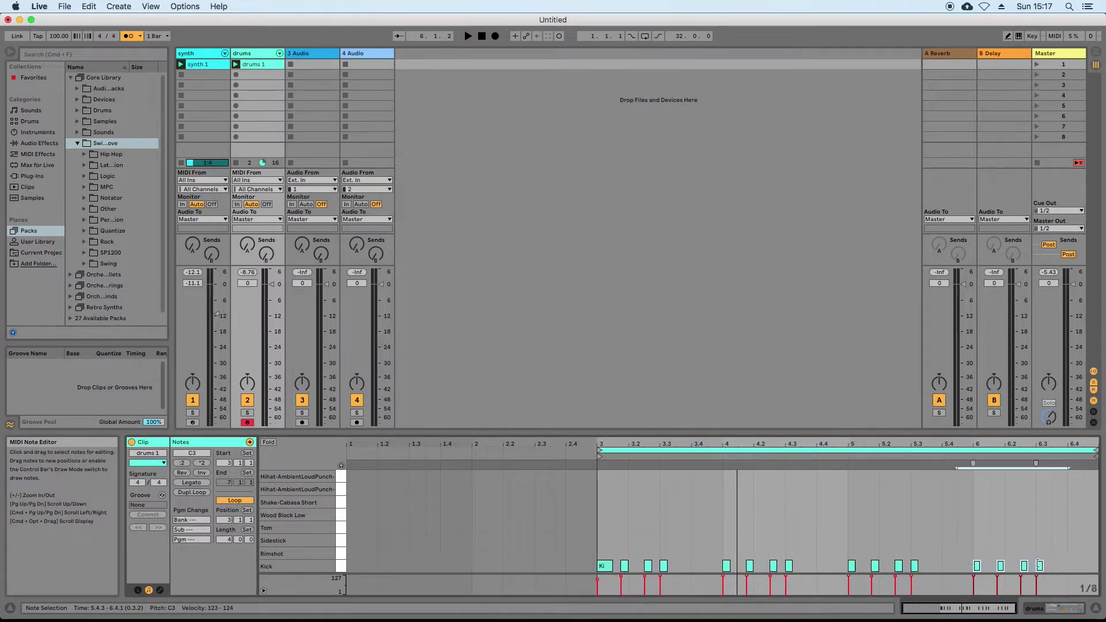
{"action": "right_click", "coordinate": [976, 567]}
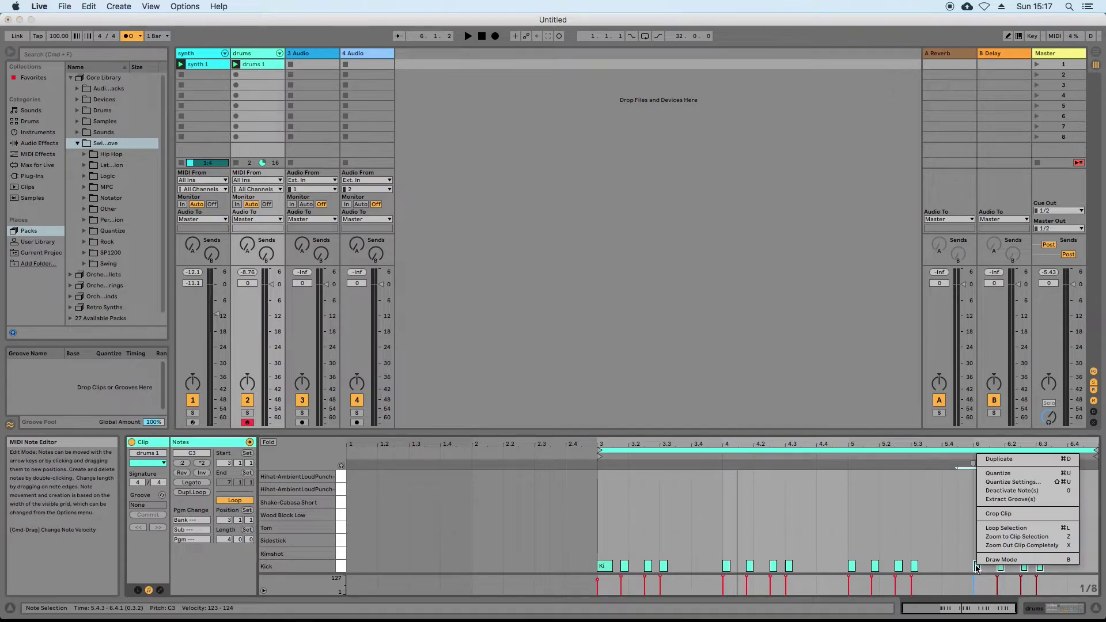
{"action": "left_click", "coordinate": [990, 493]}
{"action": "left_click", "coordinate": [584, 298]}
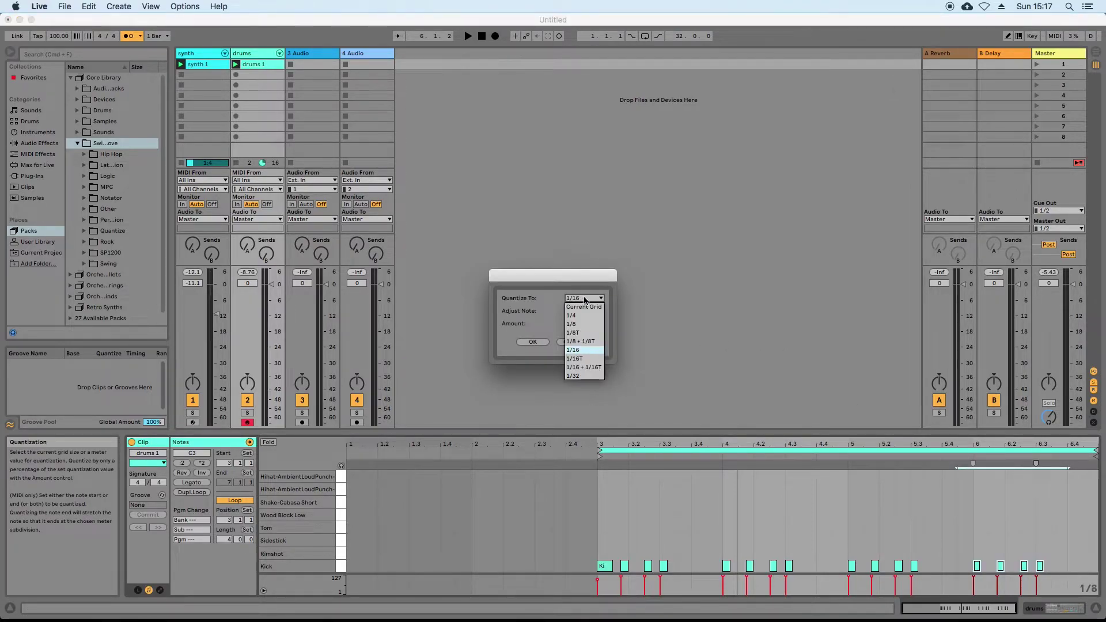
{"action": "left_click", "coordinate": [571, 323]}
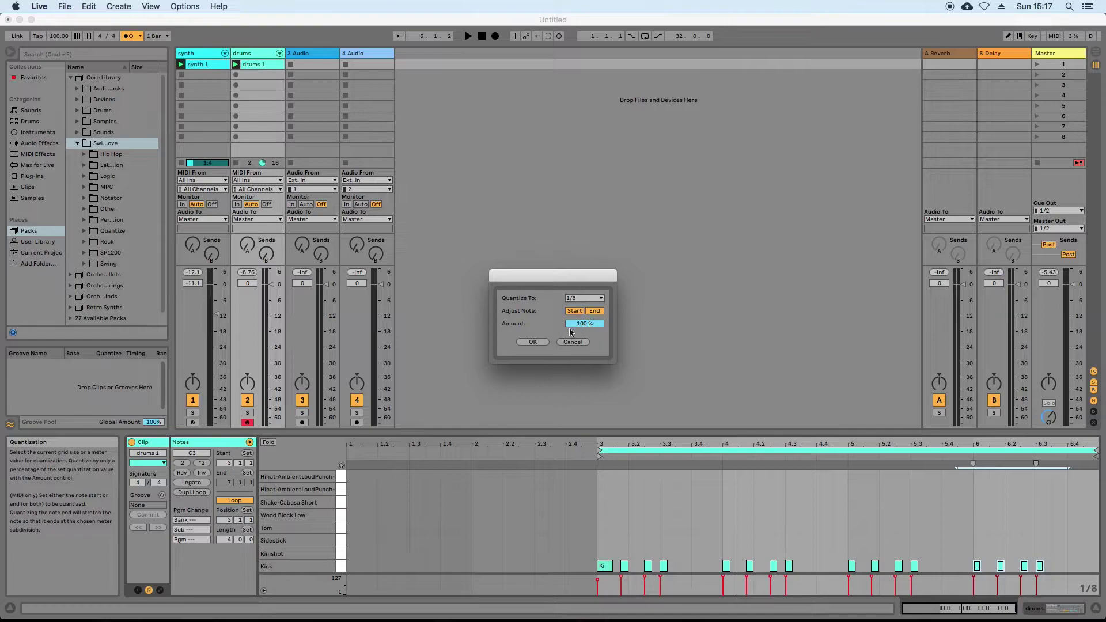
{"action": "left_click", "coordinate": [532, 342]}
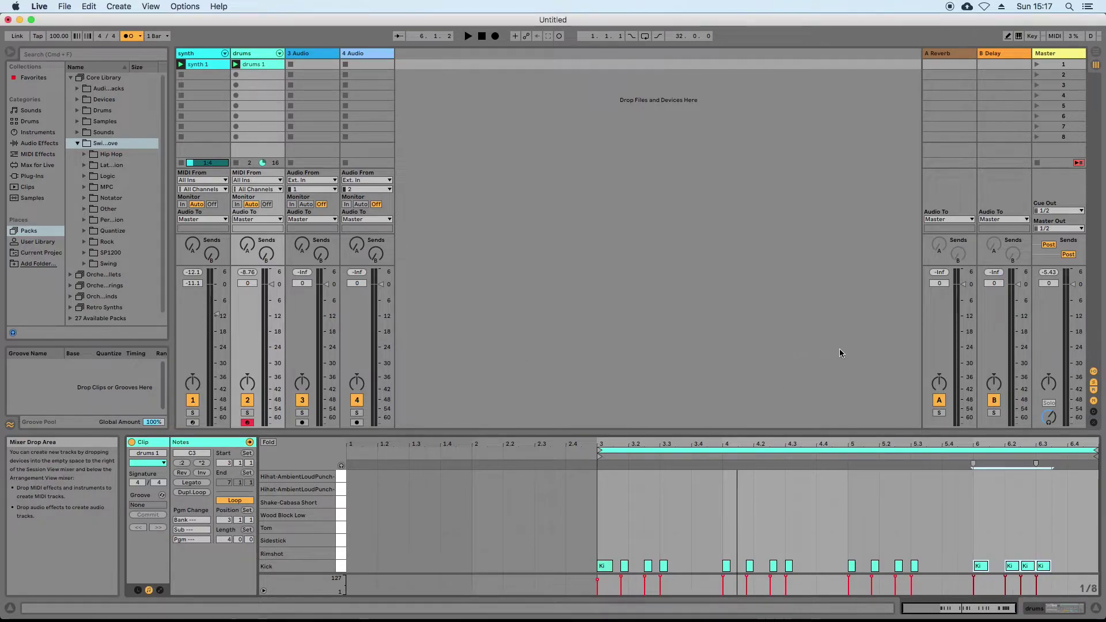
{"action": "key", "text": "space"}
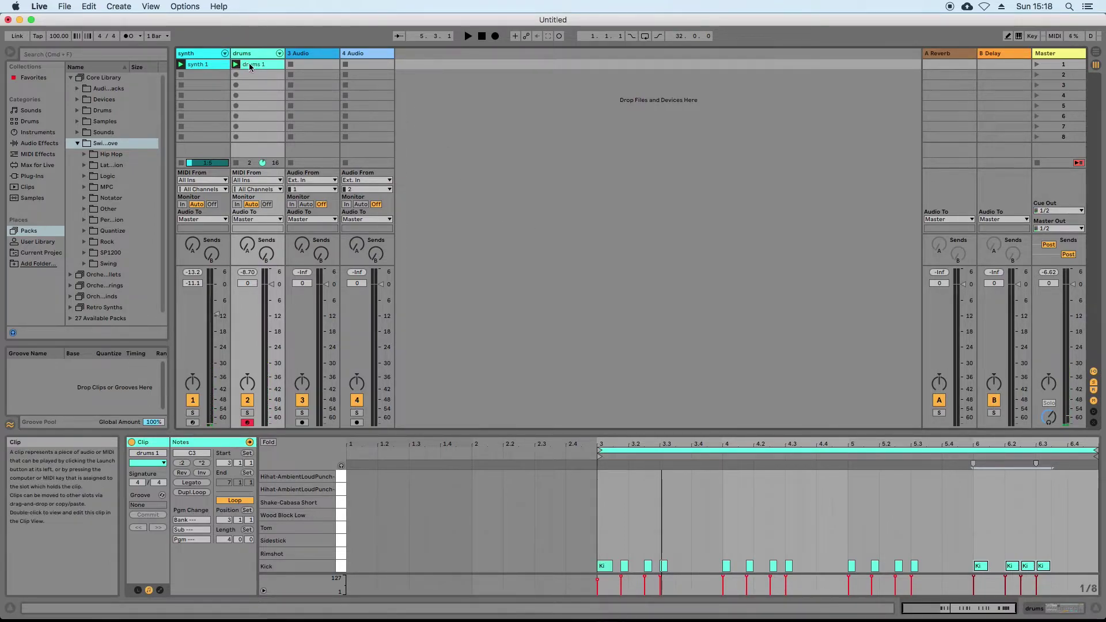
Step: Duplicate the drums clip into the second slot of the drums track and show the copy's notes
{"action": "left_click_drag", "start_coordinate": [256, 67], "coordinate": [259, 75]}
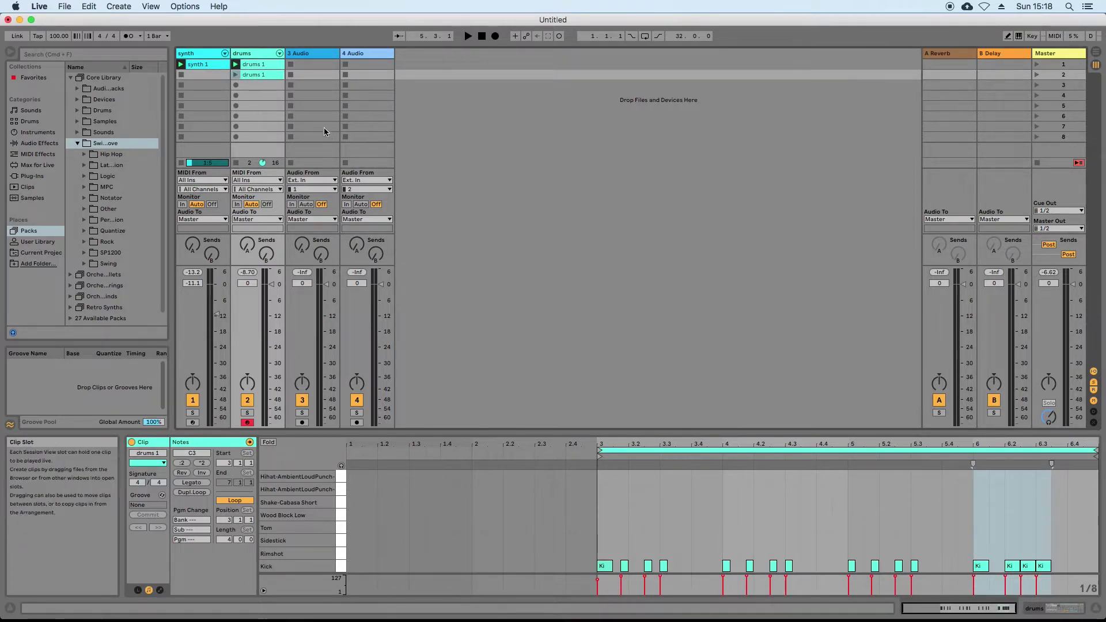
{"action": "left_click", "coordinate": [257, 62]}
{"action": "double_click", "coordinate": [261, 75]}
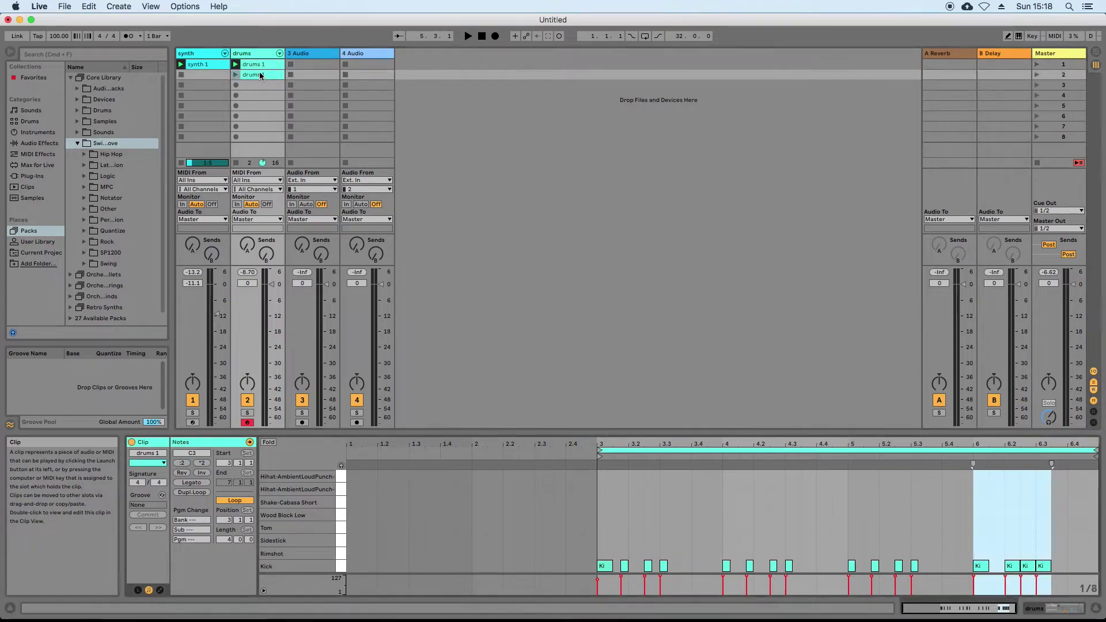
Step: In the copied drums clip, add a kick note at 6.1.3 and delete the second kick of bar 4
{"action": "left_click", "coordinate": [832, 528]}
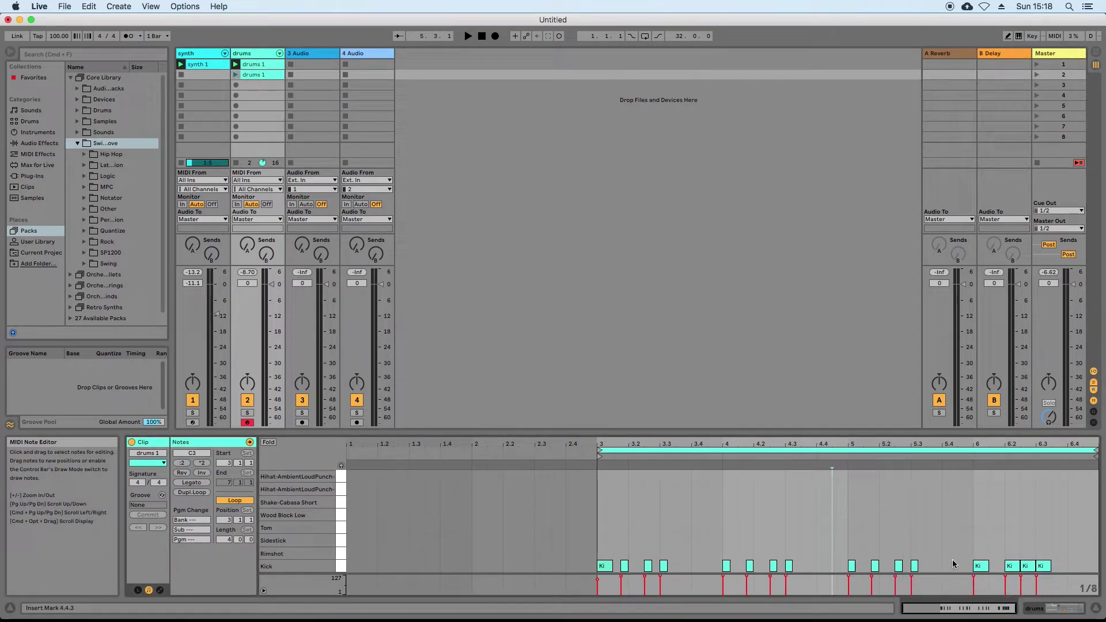
{"action": "left_click", "coordinate": [1012, 569]}
{"action": "left_click_drag", "start_coordinate": [1012, 569], "coordinate": [997, 568]}
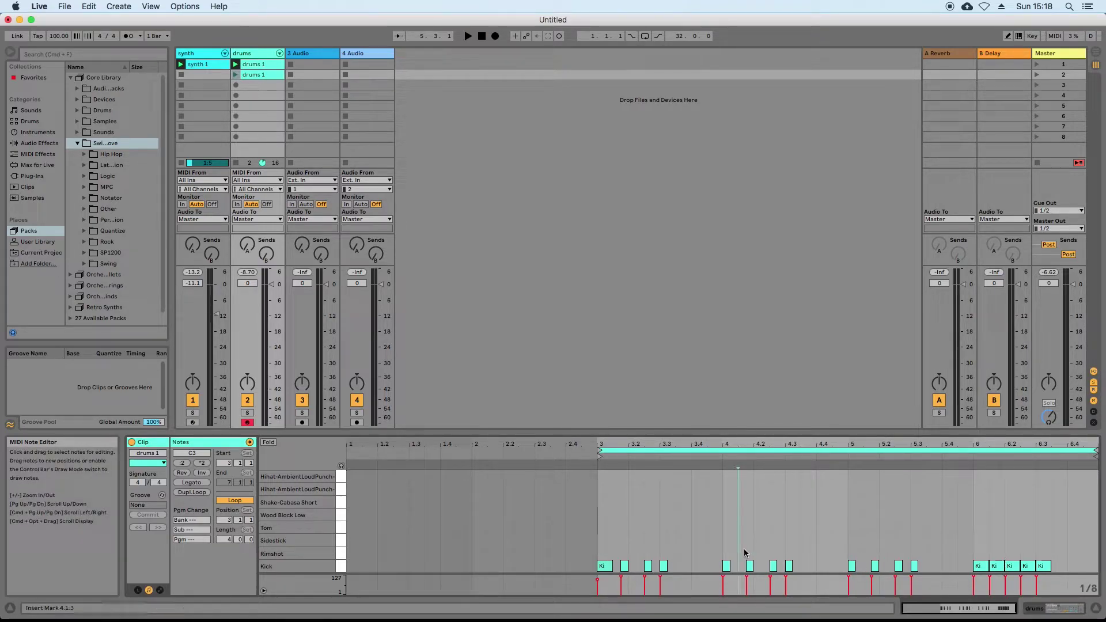
{"action": "double_click", "coordinate": [752, 567]}
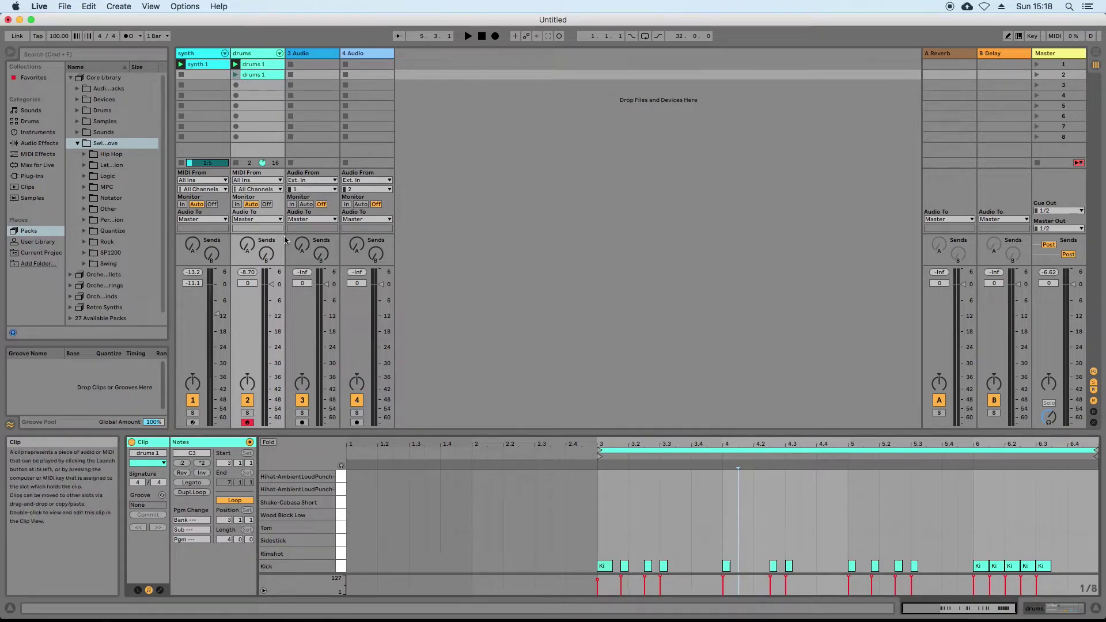
Step: Solo the drums track and play its first and second clips in turn to compare them, then stop playback
{"action": "left_click", "coordinate": [247, 413]}
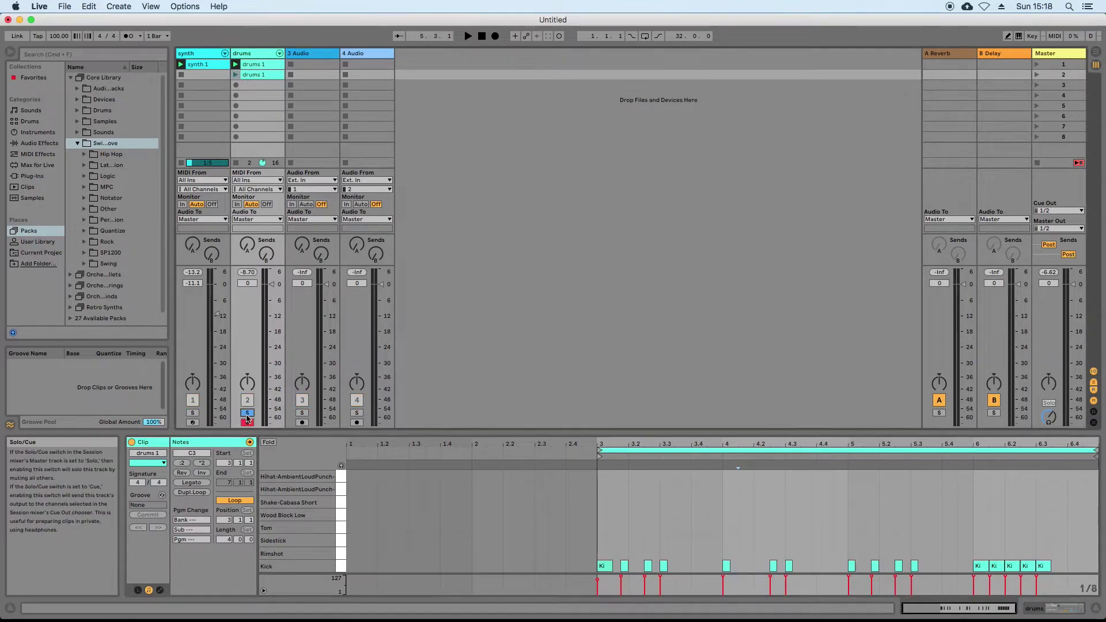
{"action": "left_click", "coordinate": [236, 67]}
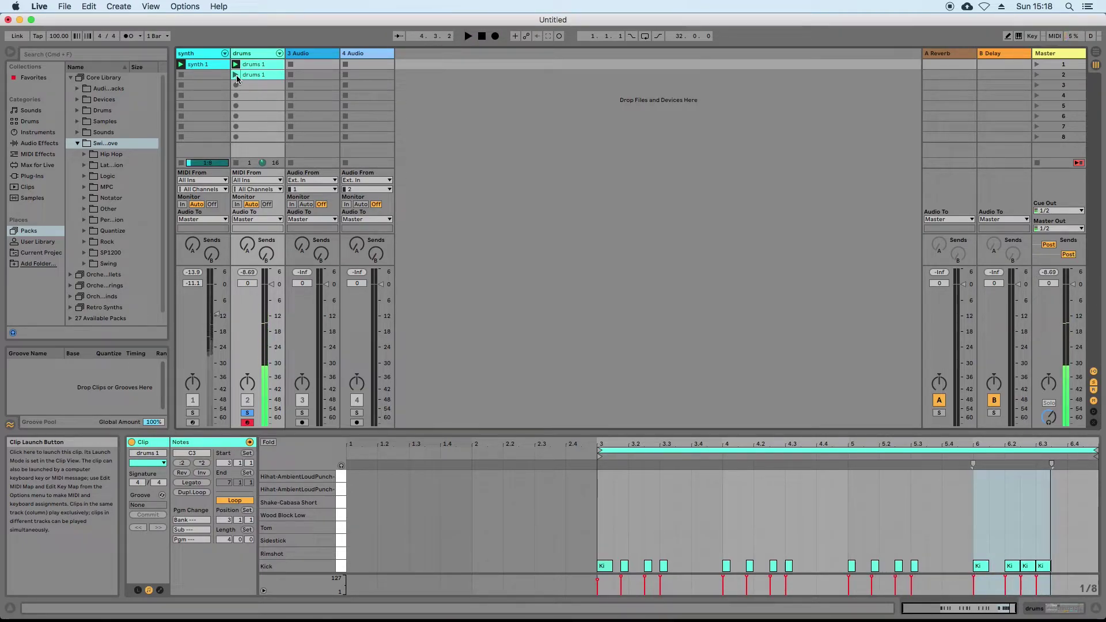
{"action": "left_click", "coordinate": [237, 75]}
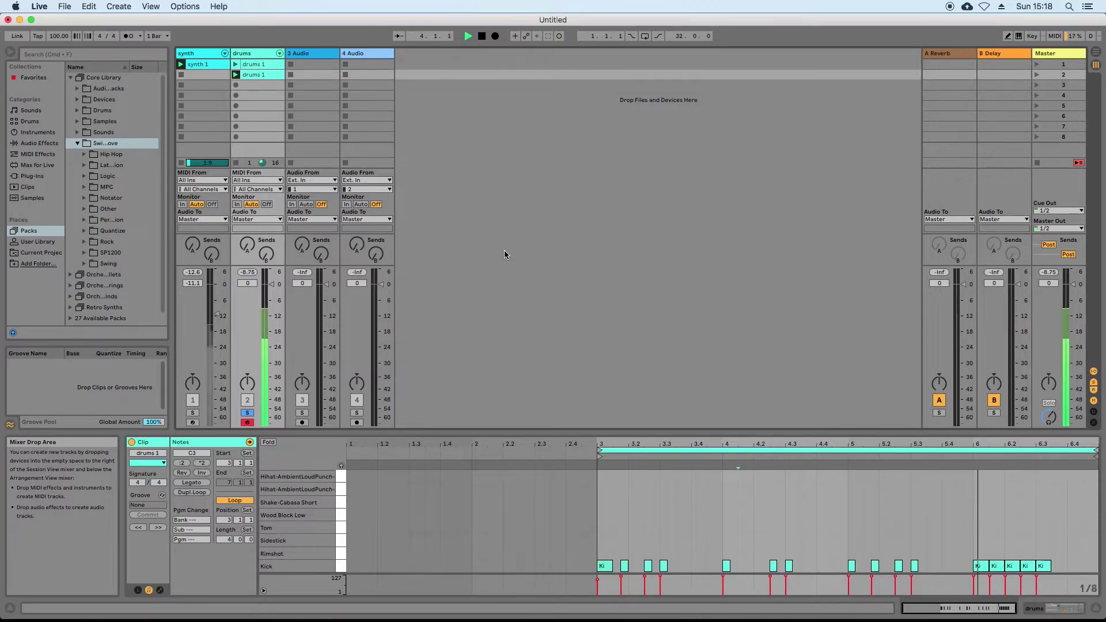
{"action": "key", "text": "space"}
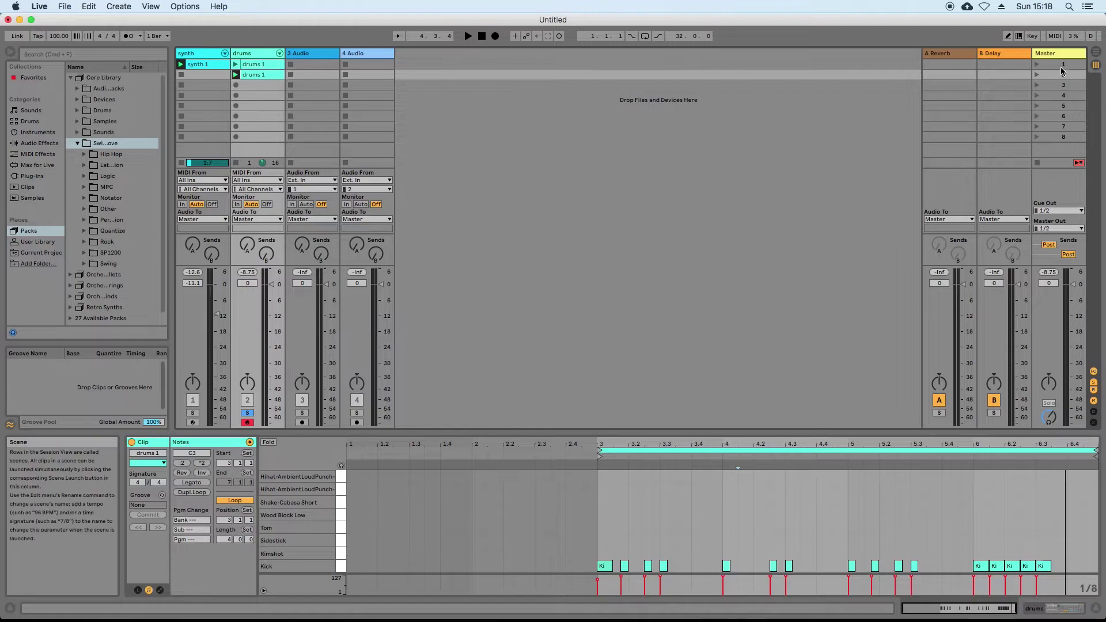
Step: Delete the old synth clip from the arrangement and return the playback position to 1.1.1
{"action": "key", "text": "Tab"}
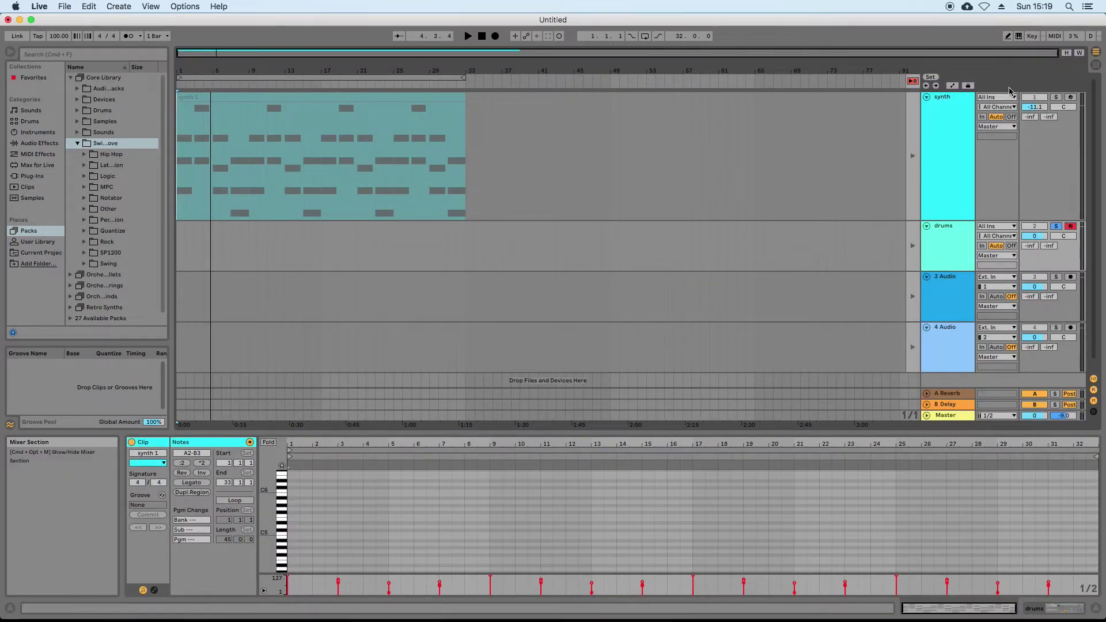
{"action": "left_click", "coordinate": [913, 81]}
{"action": "left_click", "coordinate": [399, 105]}
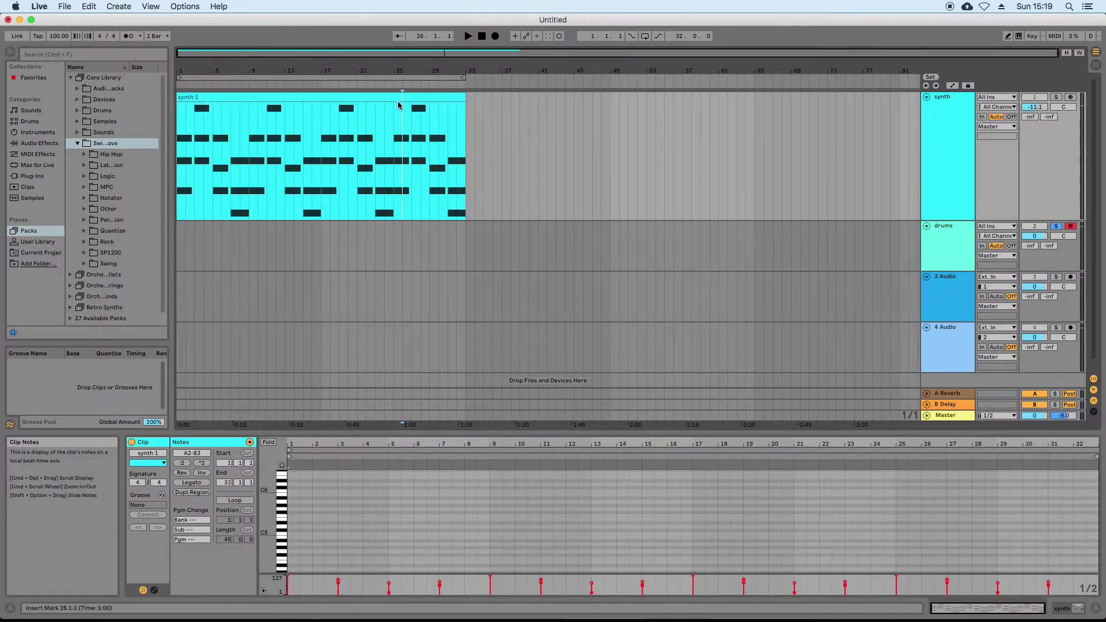
{"action": "left_click", "coordinate": [397, 96]}
{"action": "key", "text": "Delete"}
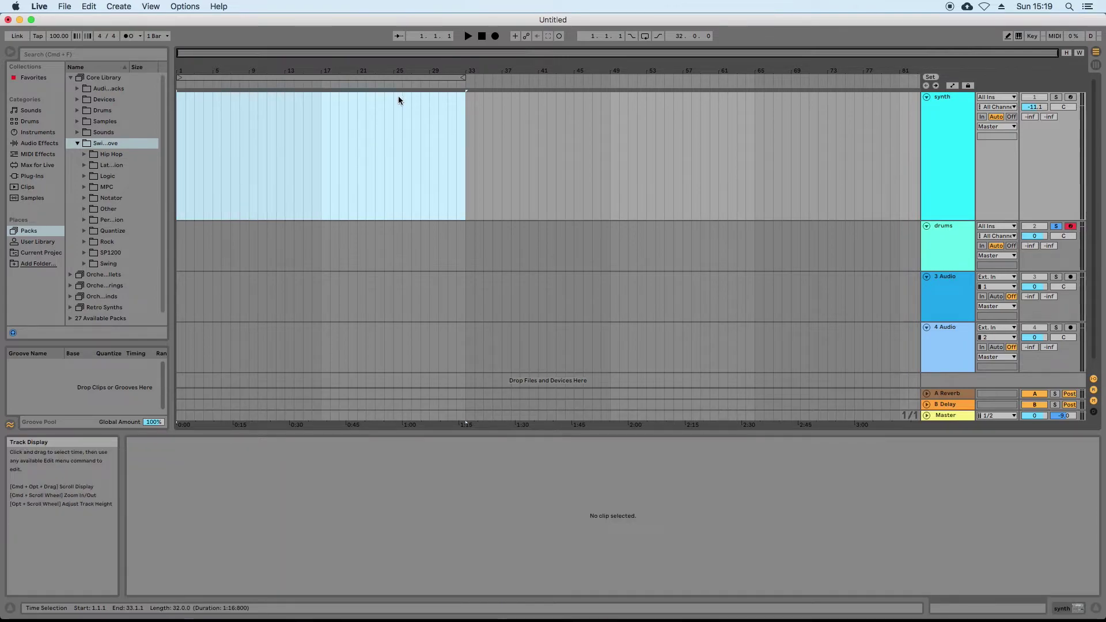
{"action": "left_click", "coordinate": [502, 153]}
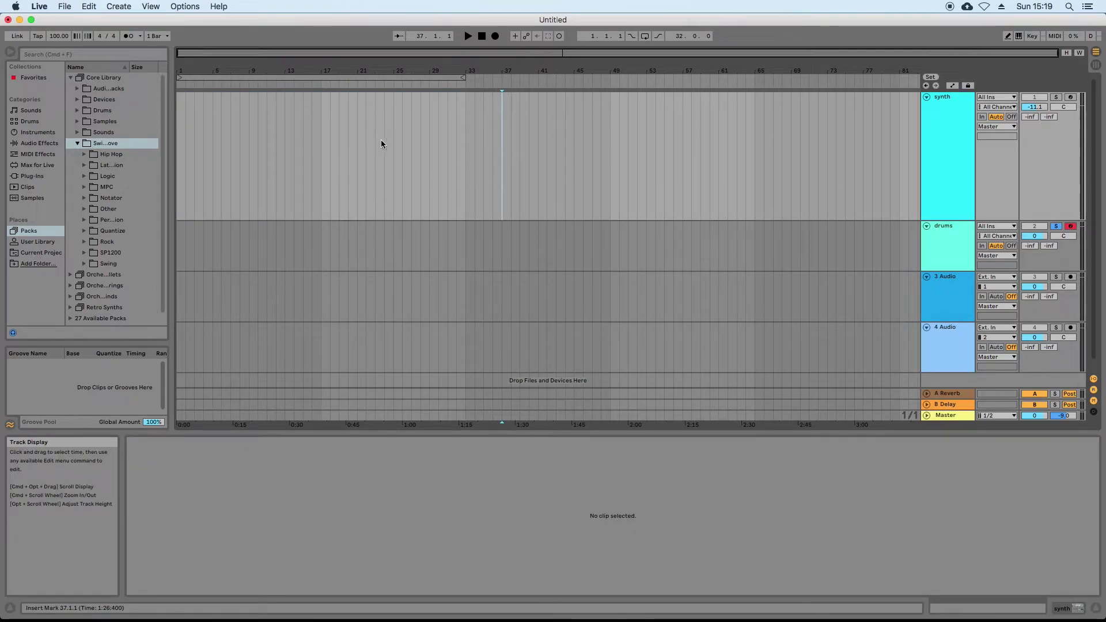
{"action": "left_click", "coordinate": [482, 36]}
Step: Start recording into the arrangement from 1.1.1 and launch the first scene in the Session View
{"action": "key", "text": "Tab"}
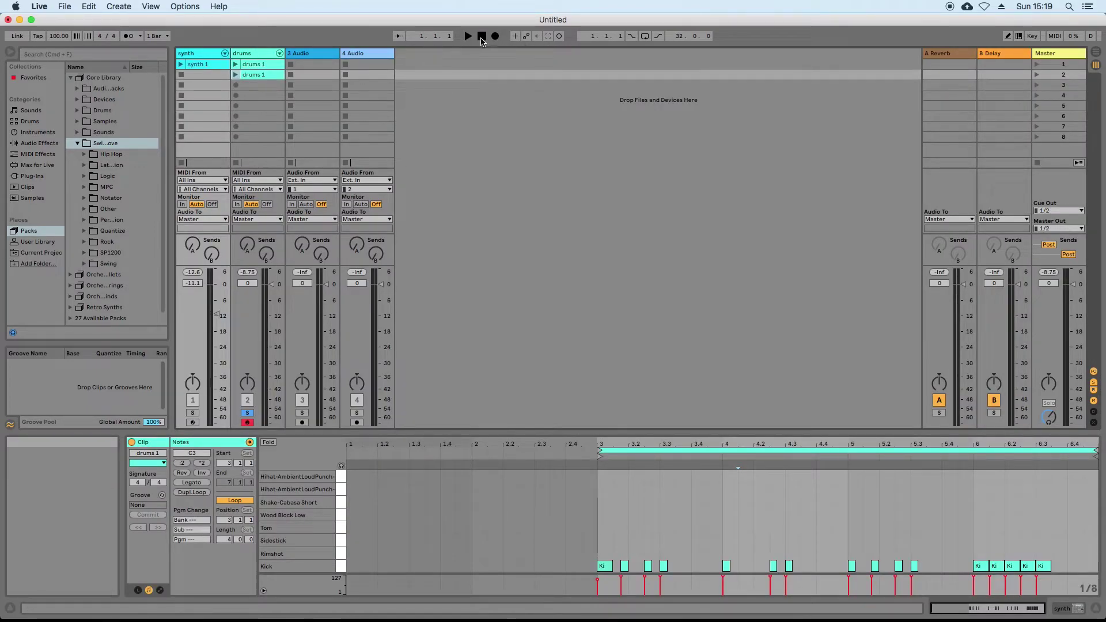
{"action": "key", "text": "Tab"}
{"action": "key", "text": "Tab"}
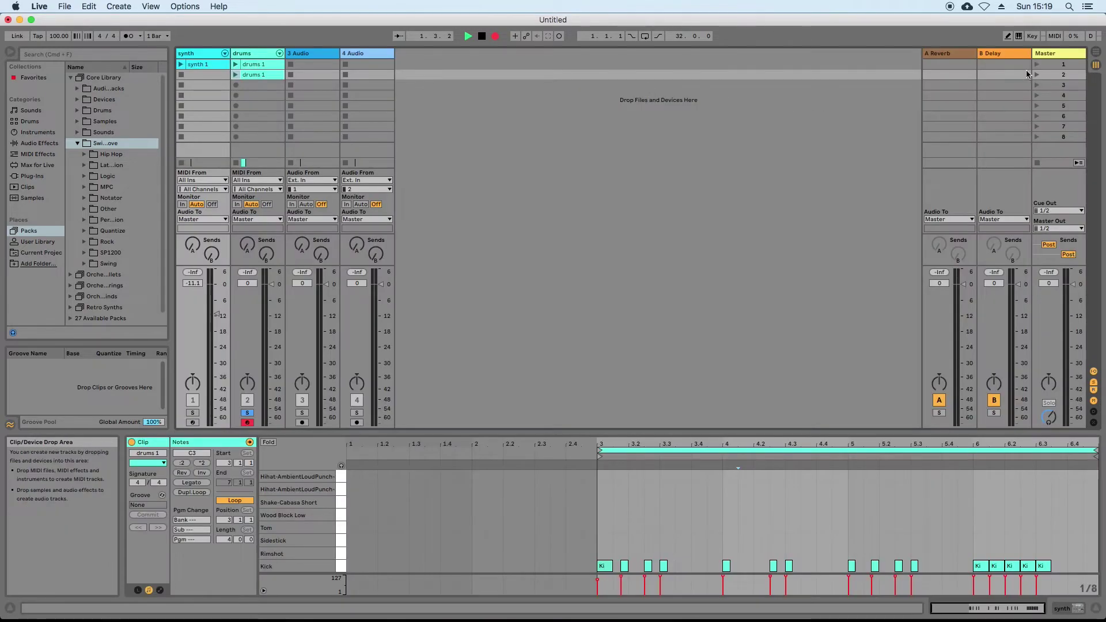
{"action": "left_click", "coordinate": [1035, 64]}
{"action": "key", "text": "Tab"}
{"action": "key", "text": "Tab"}
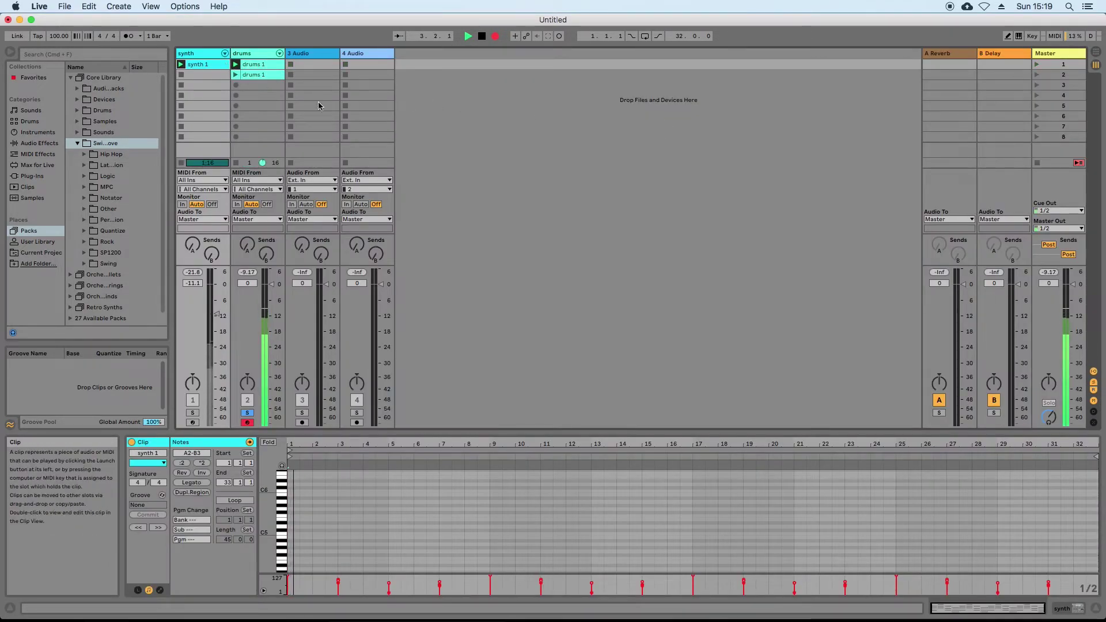
Step: With the drums track unsoloed, switch to its second clip and back to its first while recording continues
{"action": "key", "text": "Tab"}
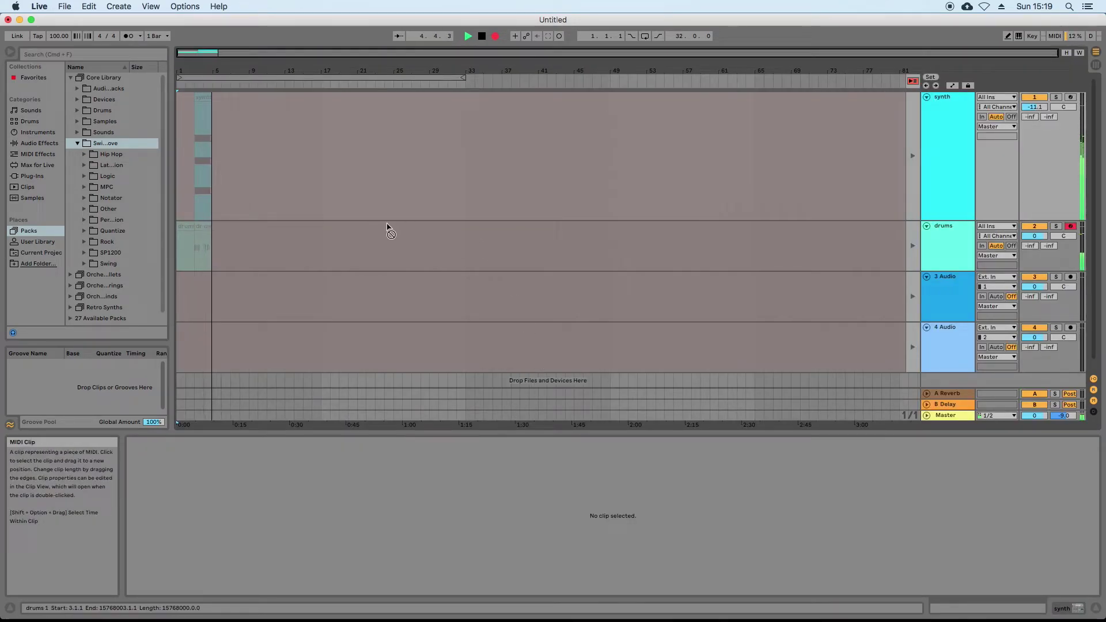
{"action": "key", "text": "Tab"}
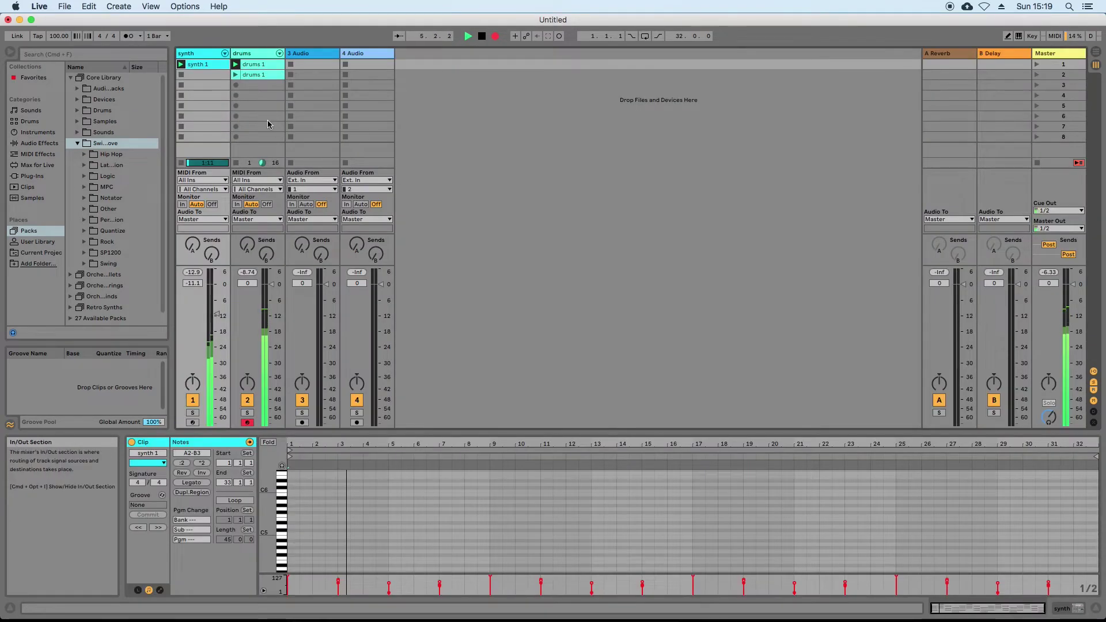
{"action": "left_click", "coordinate": [235, 74]}
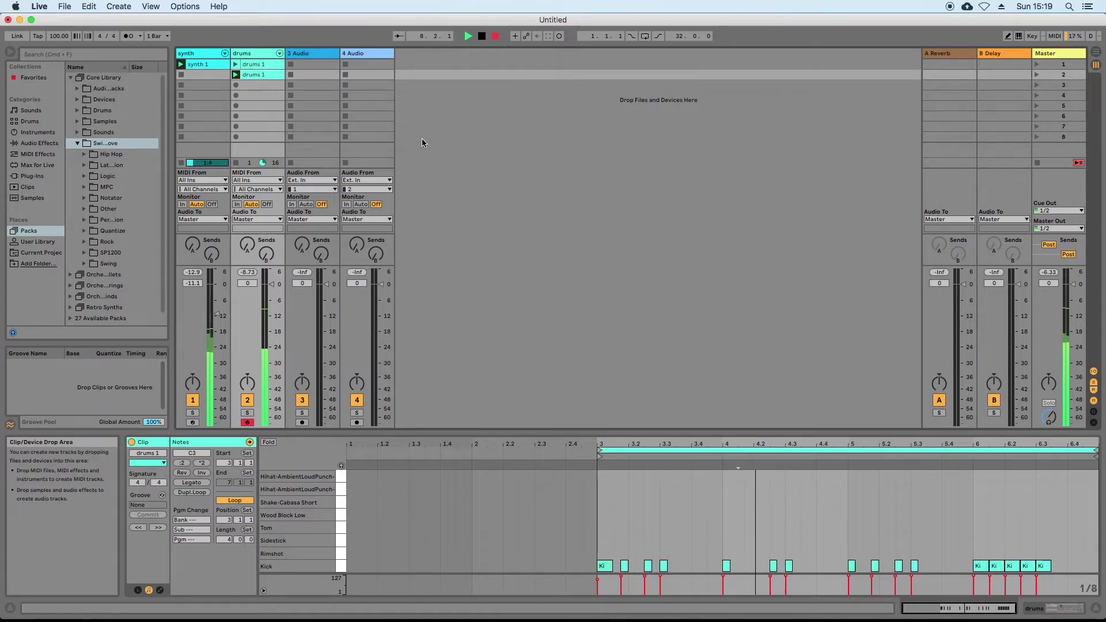
{"action": "left_click", "coordinate": [237, 65]}
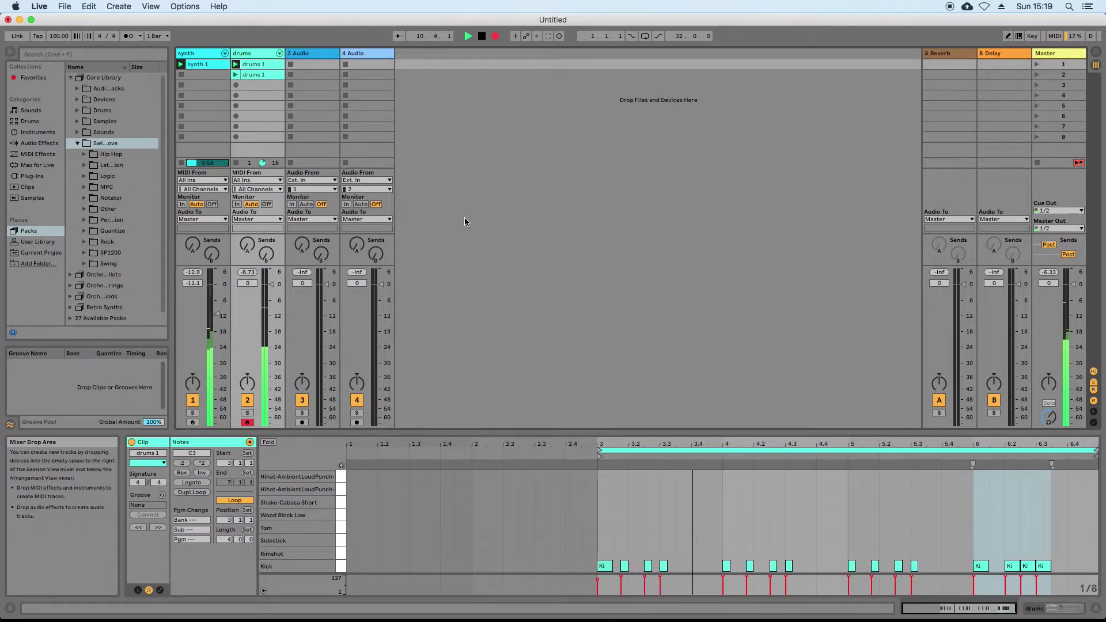
Step: Check the recording's progress in the Arrangement View, then stop recording
{"action": "key", "text": "Tab"}
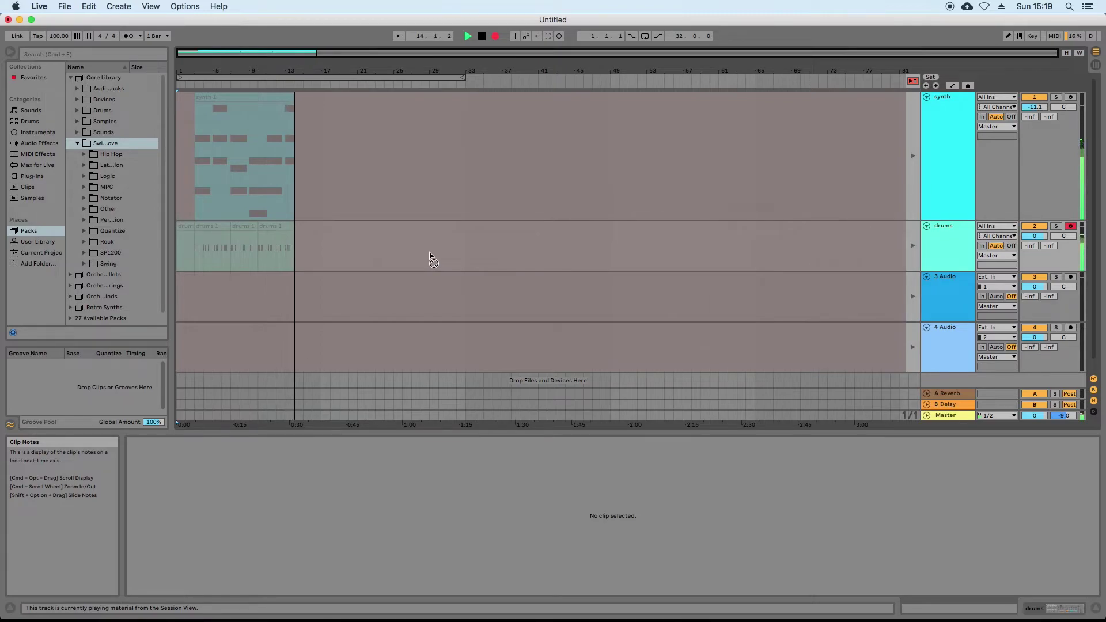
{"action": "key", "text": "Tab"}
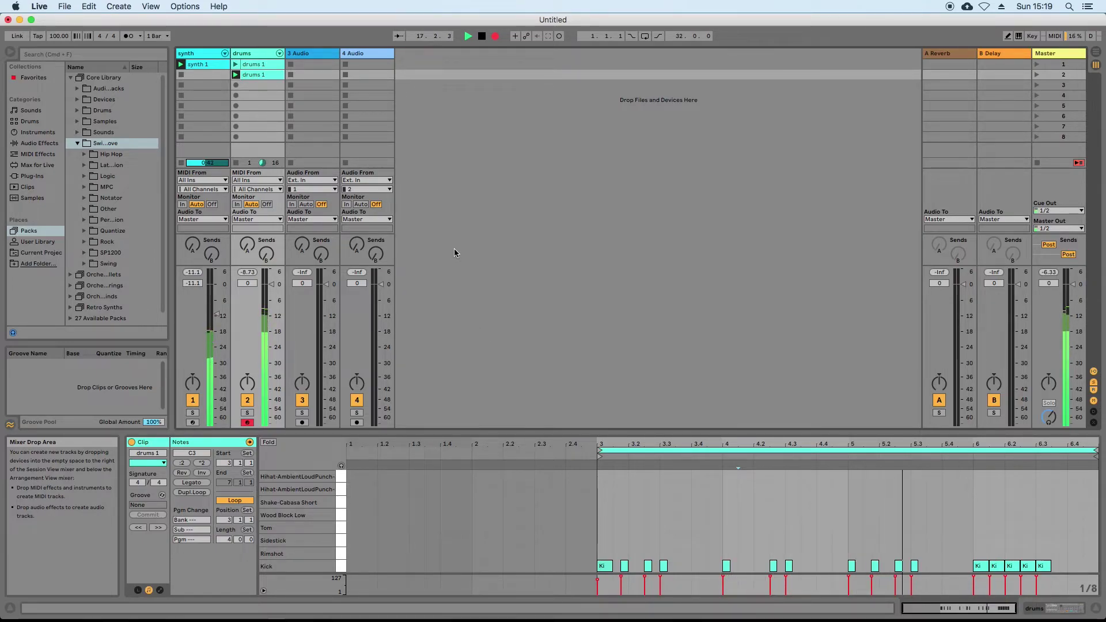
{"action": "left_click", "coordinate": [481, 37]}
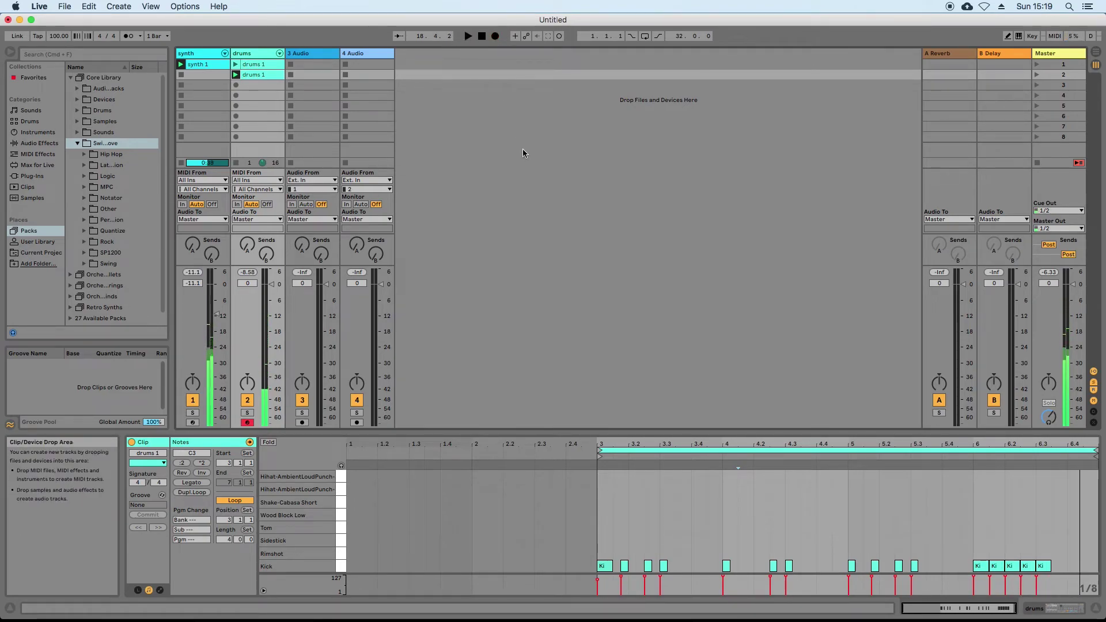
Step: Show the recorded clips in the Arrangement View and return playback control from the Session clips to the arrangement
{"action": "key", "text": "Tab"}
{"action": "left_click", "coordinate": [674, 178]}
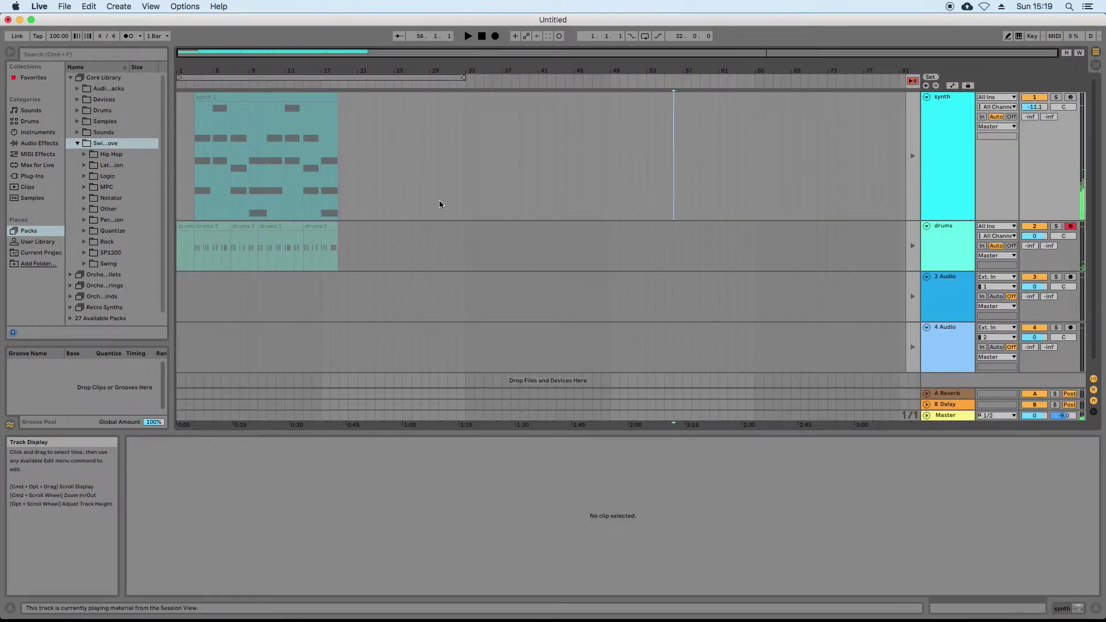
{"action": "left_click", "coordinate": [912, 81]}
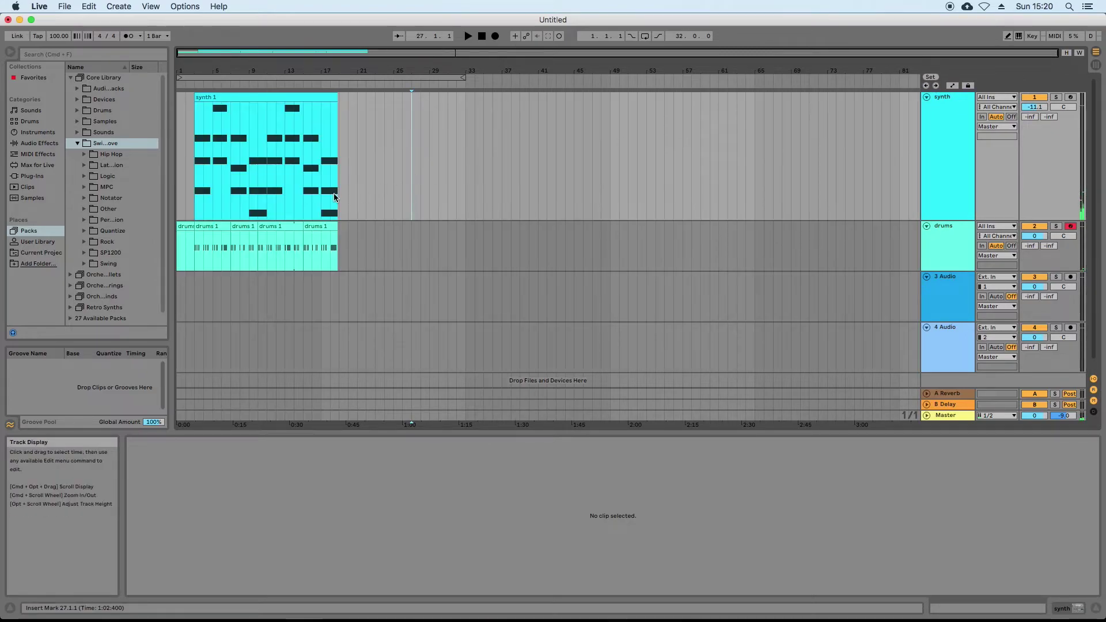
Step: Go to the Session View, look over the synth and drums tracks, and display the synth track's devices
{"action": "key", "text": "Tab"}
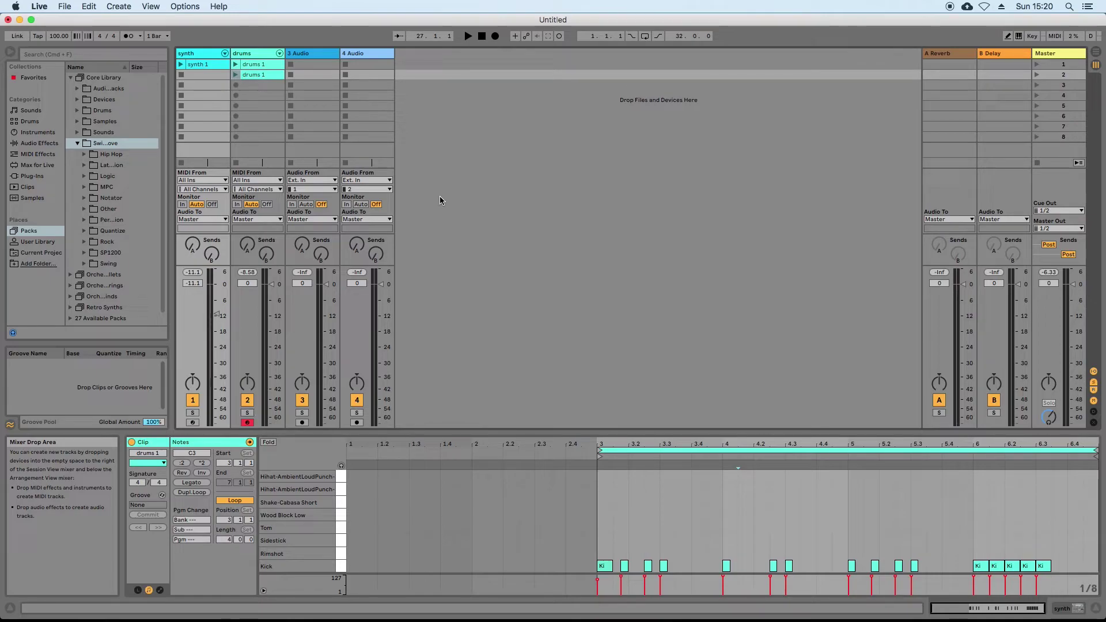
{"action": "left_click", "coordinate": [245, 53]}
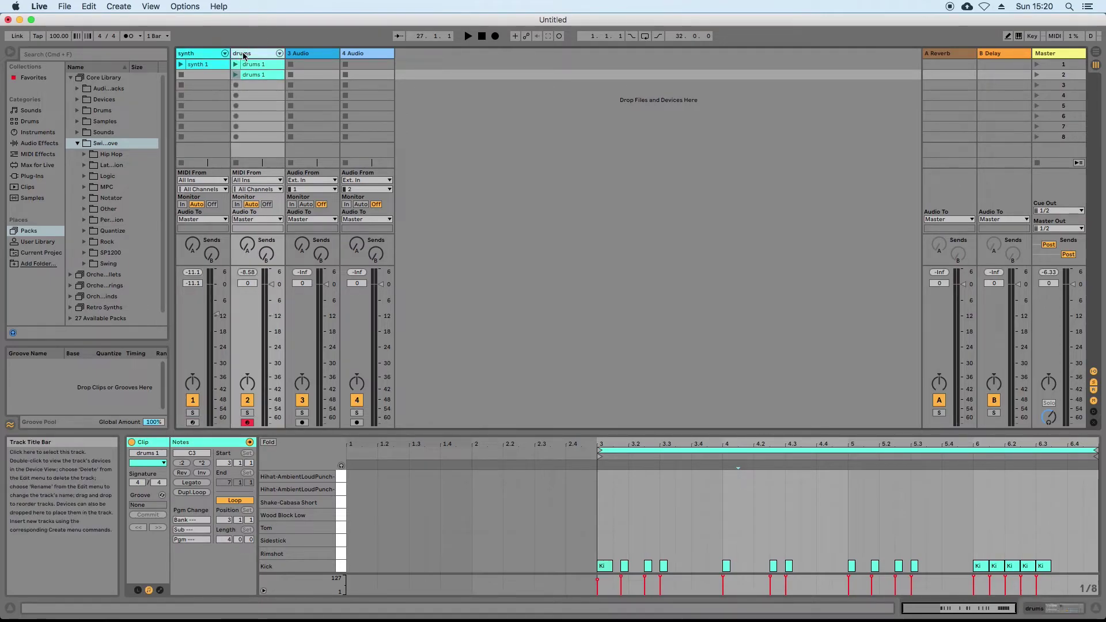
{"action": "left_click", "coordinate": [198, 50]}
{"action": "left_click", "coordinate": [254, 50]}
{"action": "double_click", "coordinate": [210, 56]}
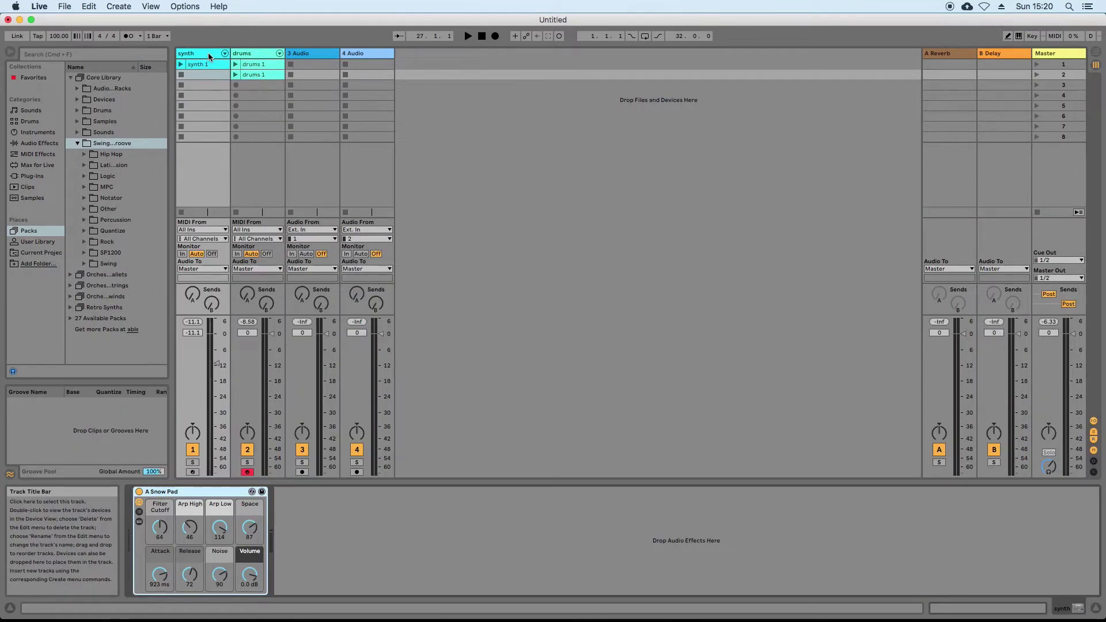
Step: Solo the synth track, play its clip and raise the track's send to the A Reverb return
{"action": "left_click", "coordinate": [193, 462]}
{"action": "left_click", "coordinate": [181, 65]}
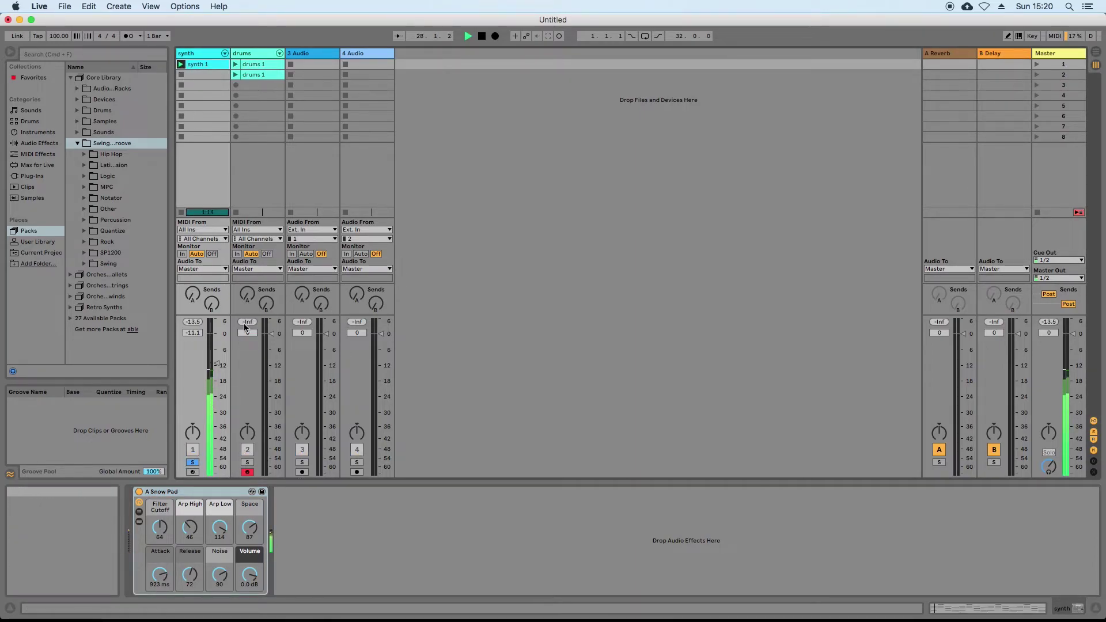
{"action": "left_click_drag", "start_coordinate": [192, 432], "coordinate": [192, 439]}
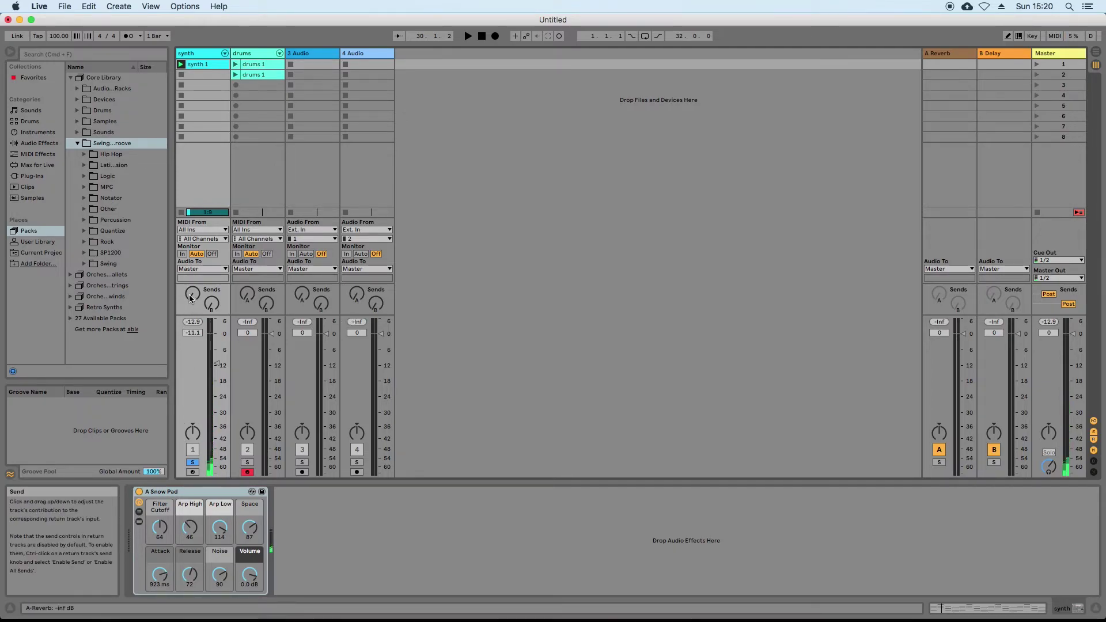
{"action": "left_click_drag", "start_coordinate": [194, 296], "coordinate": [193, 278]}
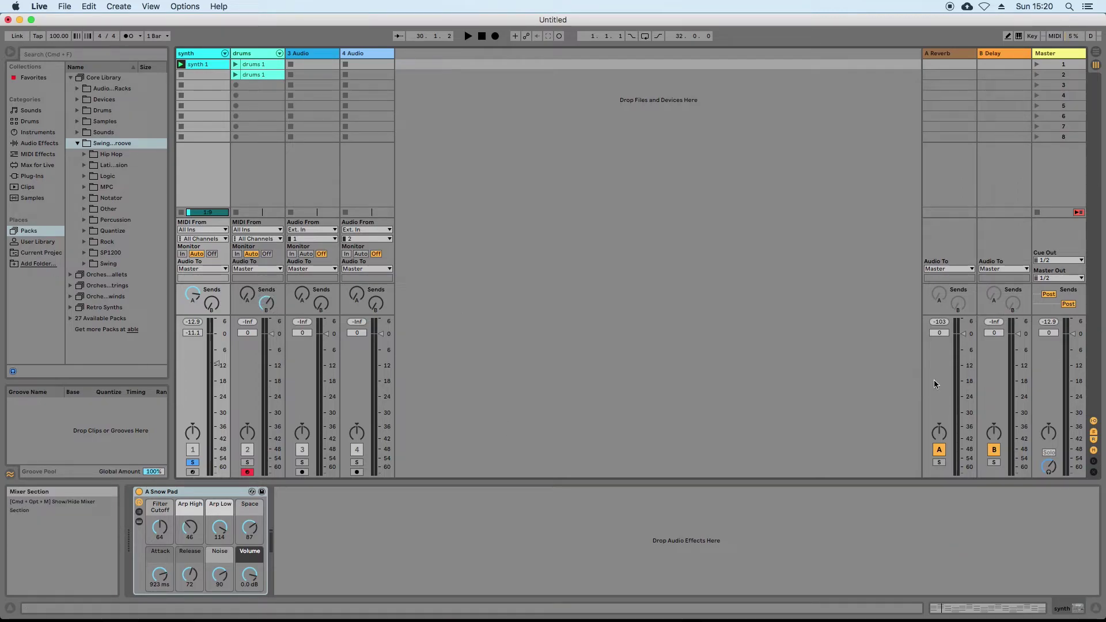
Step: Examine the devices on the A Reverb and B Delay return tracks, then reselect the synth track
{"action": "left_click", "coordinate": [944, 54]}
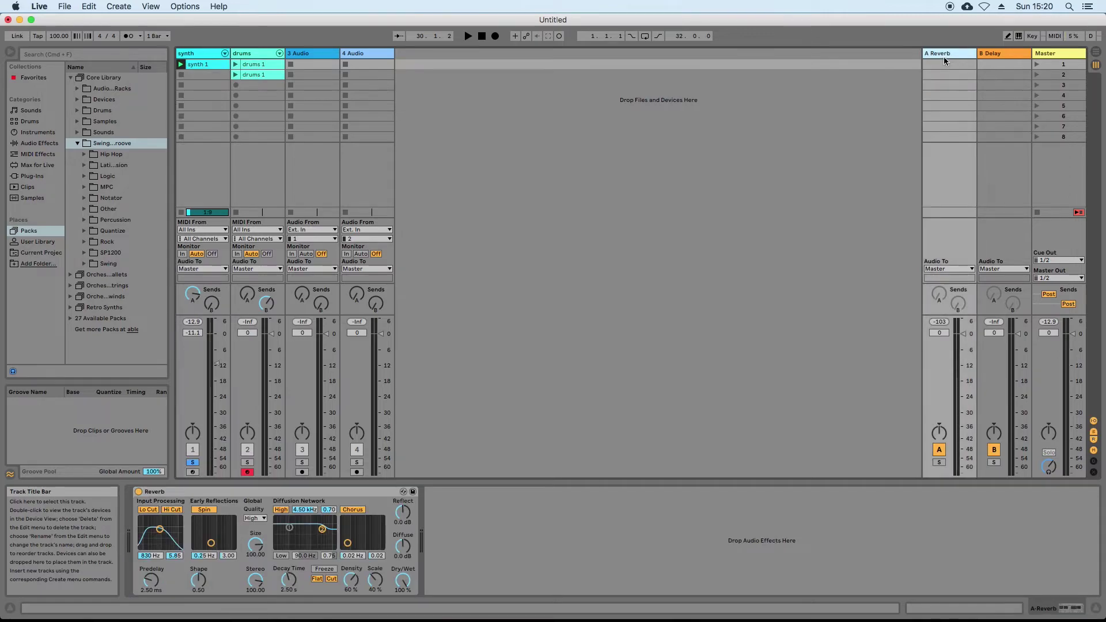
{"action": "left_click", "coordinate": [991, 55]}
{"action": "left_click", "coordinate": [959, 58]}
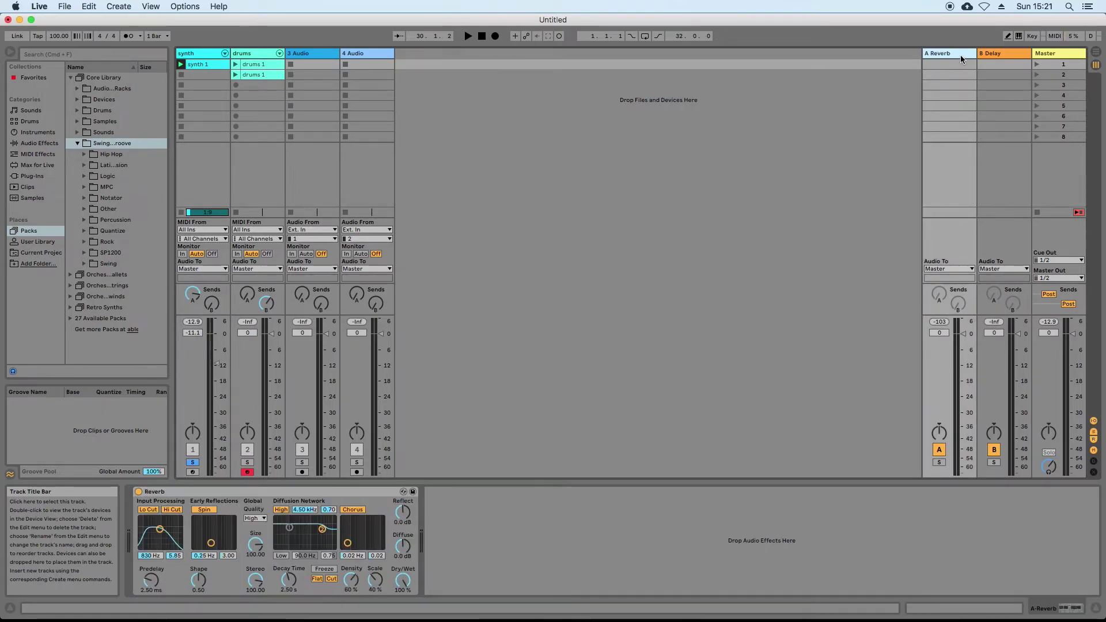
{"action": "left_click", "coordinate": [200, 55]}
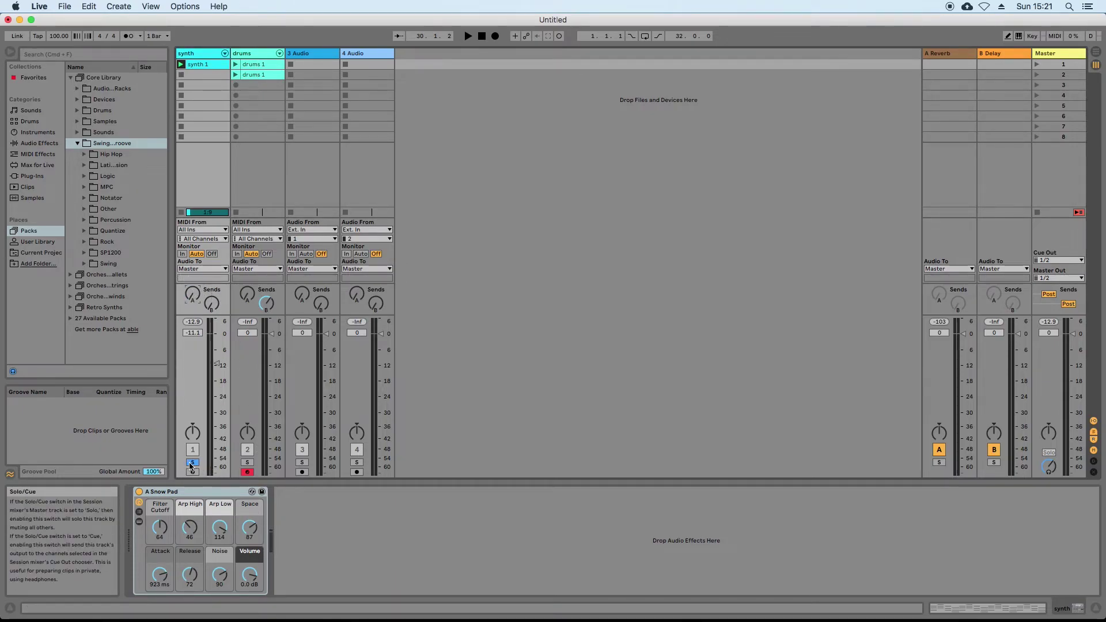
Step: Play the synth clip again, audition it with the A Reverb send raised, then unsolo the track
{"action": "left_click", "coordinate": [181, 63]}
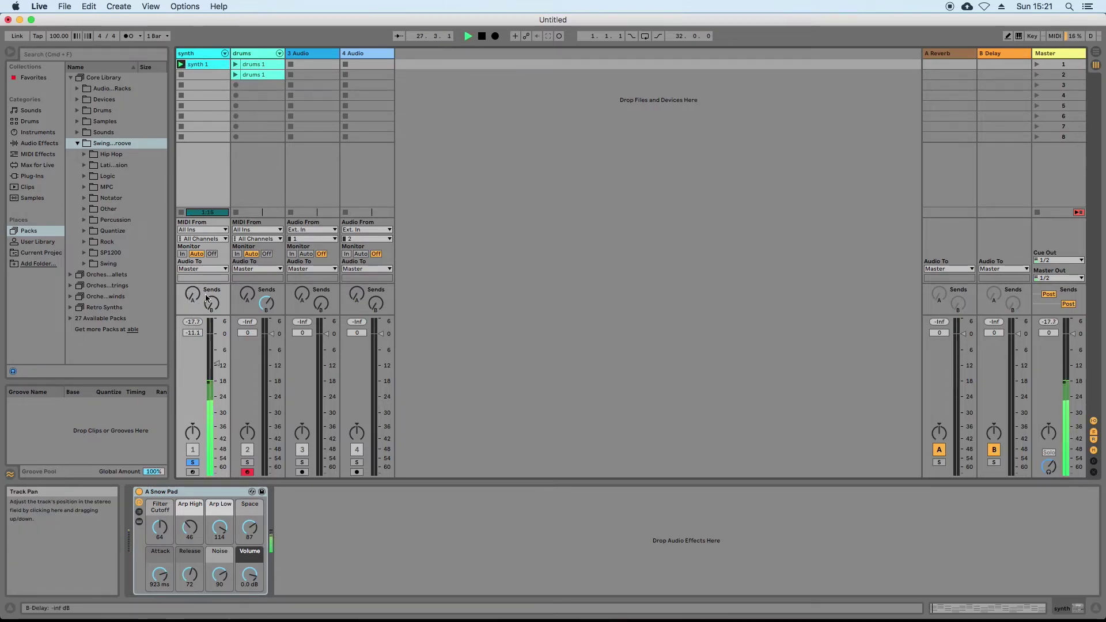
{"action": "left_click_drag", "start_coordinate": [192, 294], "coordinate": [193, 276]}
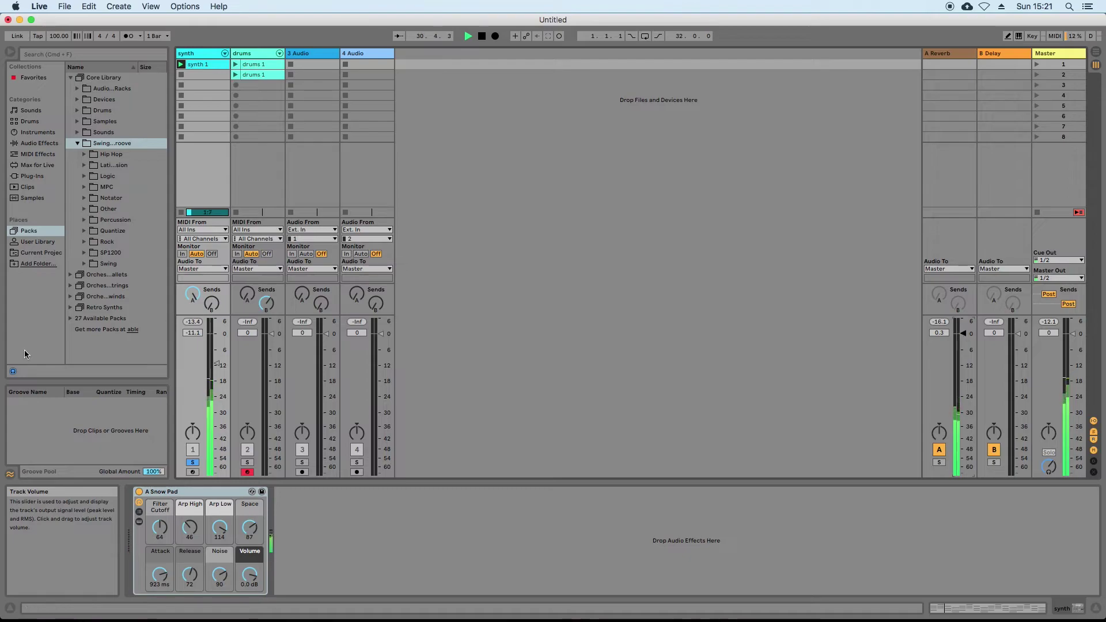
{"action": "left_click", "coordinate": [193, 462]}
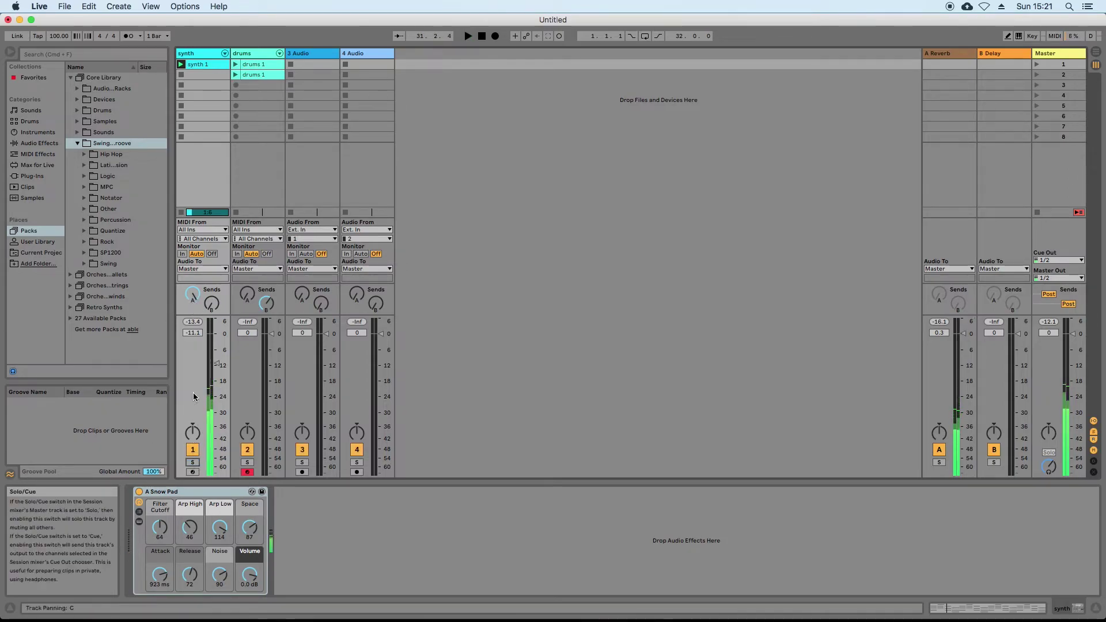
Step: Solo the drums track, launch its first clip and raise its A Reverb send to about -4.0 dB
{"action": "left_click", "coordinate": [247, 462]}
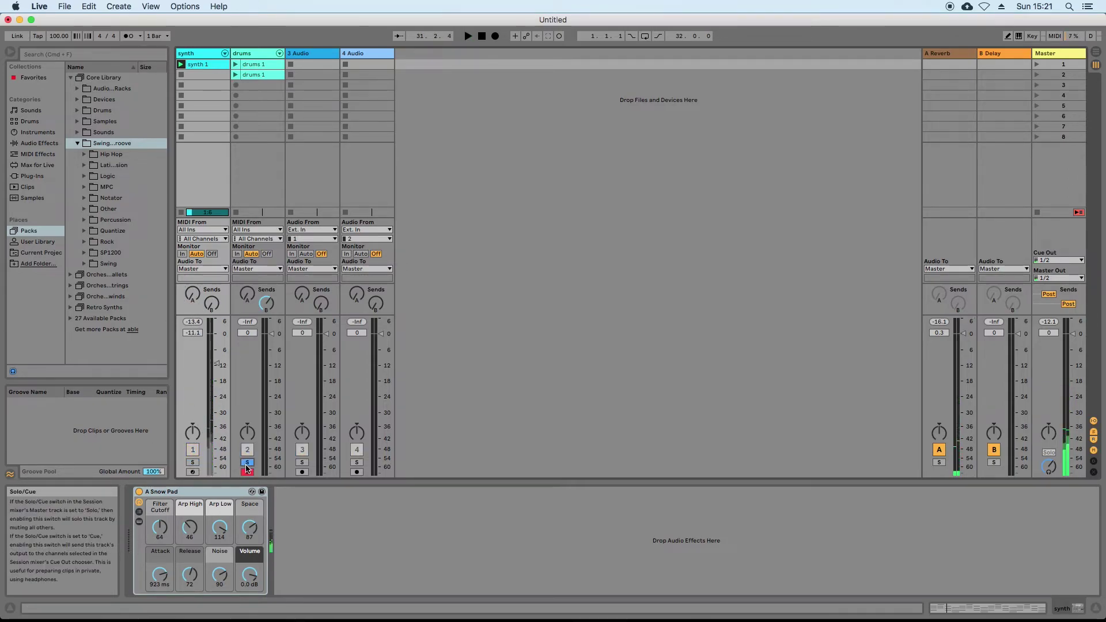
{"action": "left_click", "coordinate": [236, 64]}
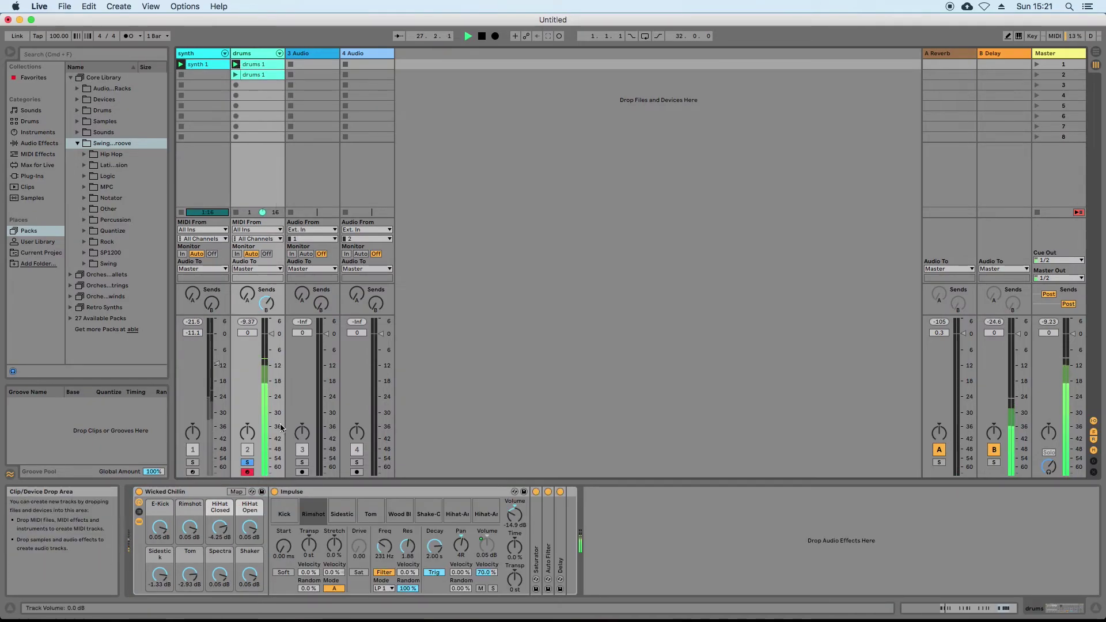
{"action": "left_click_drag", "start_coordinate": [247, 295], "coordinate": [247, 265]}
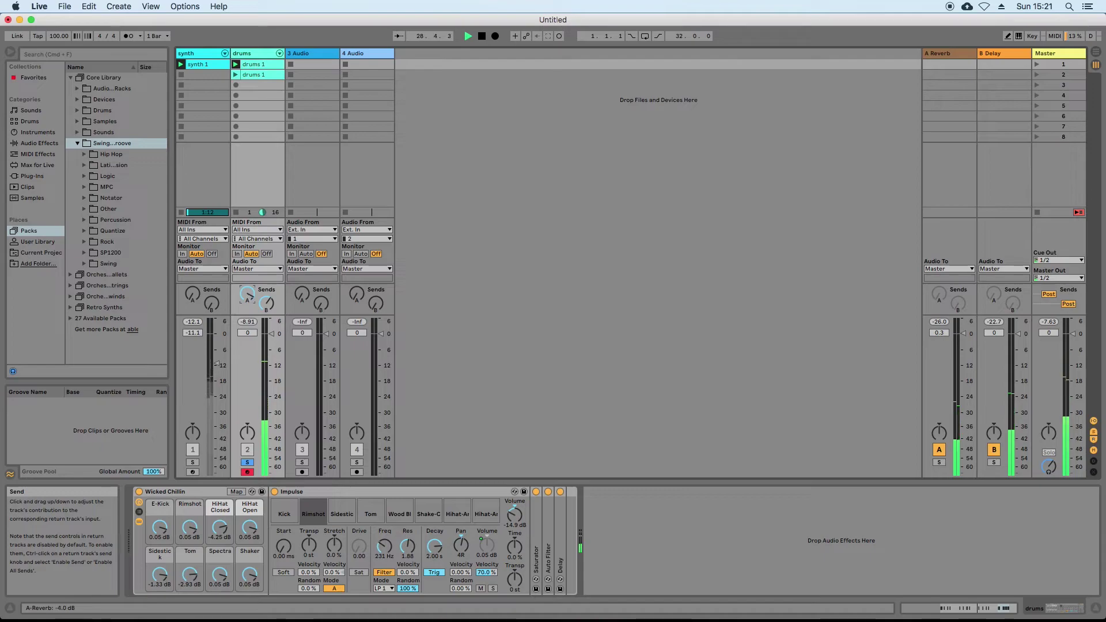
Step: Try the drums track's B Delay send at 0.0 dB and its A Reverb send at about -8.3 dB, then reset both sends
{"action": "left_click_drag", "start_coordinate": [271, 306], "coordinate": [271, 276]}
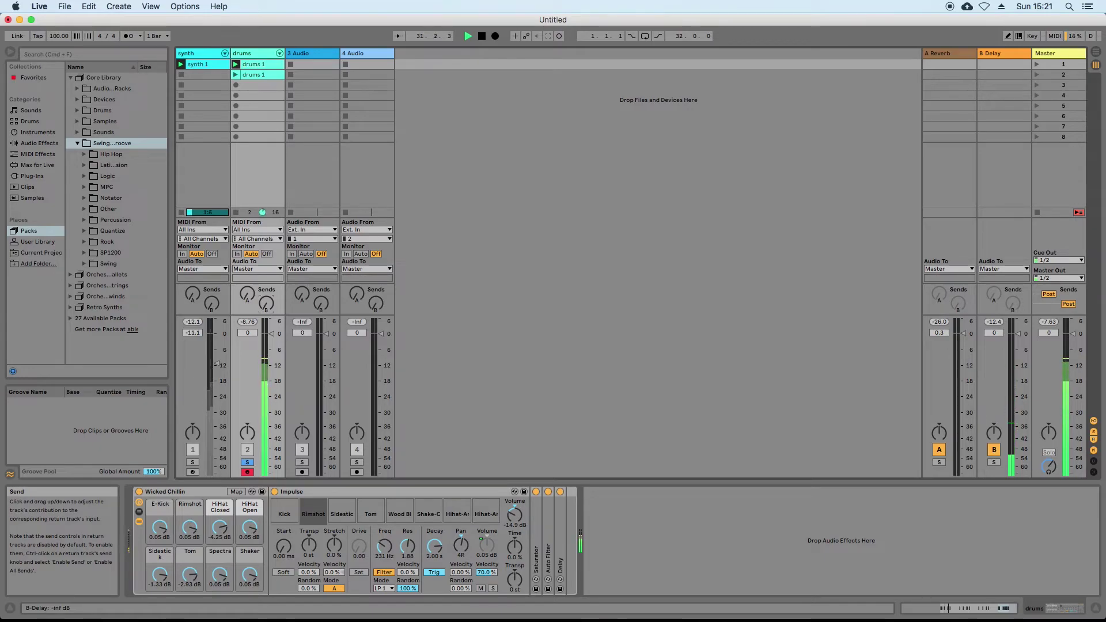
{"action": "left_click_drag", "start_coordinate": [271, 310], "coordinate": [271, 281]}
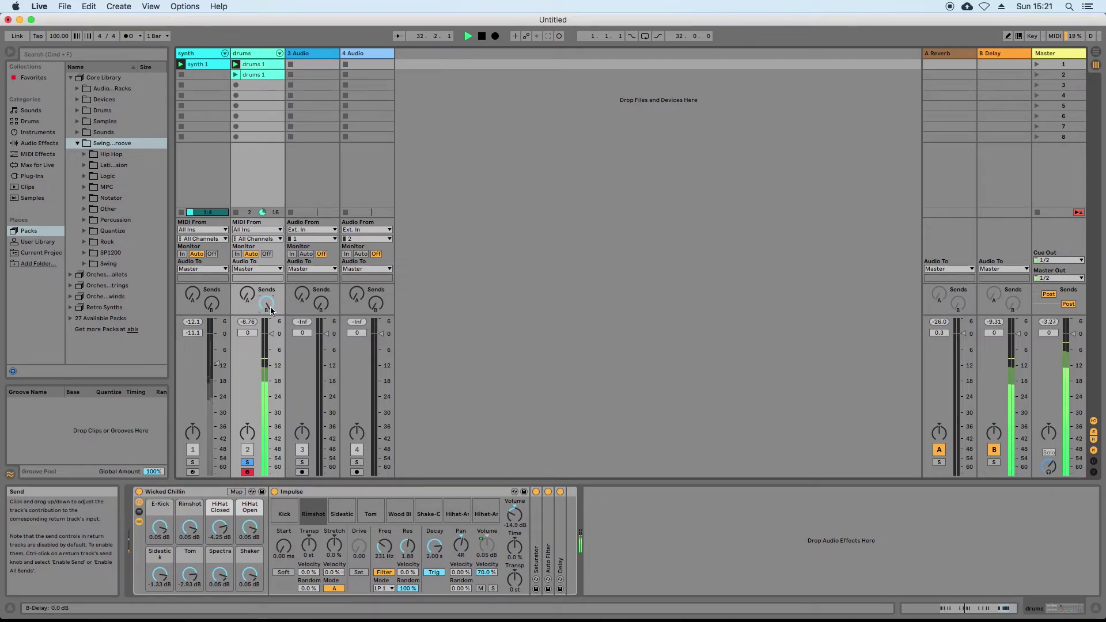
{"action": "mouse_move", "coordinate": [250, 298]}
{"action": "left_mouse_down"}
{"action": "mouse_move", "coordinate": [250, 268]}
{"action": "mouse_move", "coordinate": [267, 310]}
{"action": "left_mouse_up"}
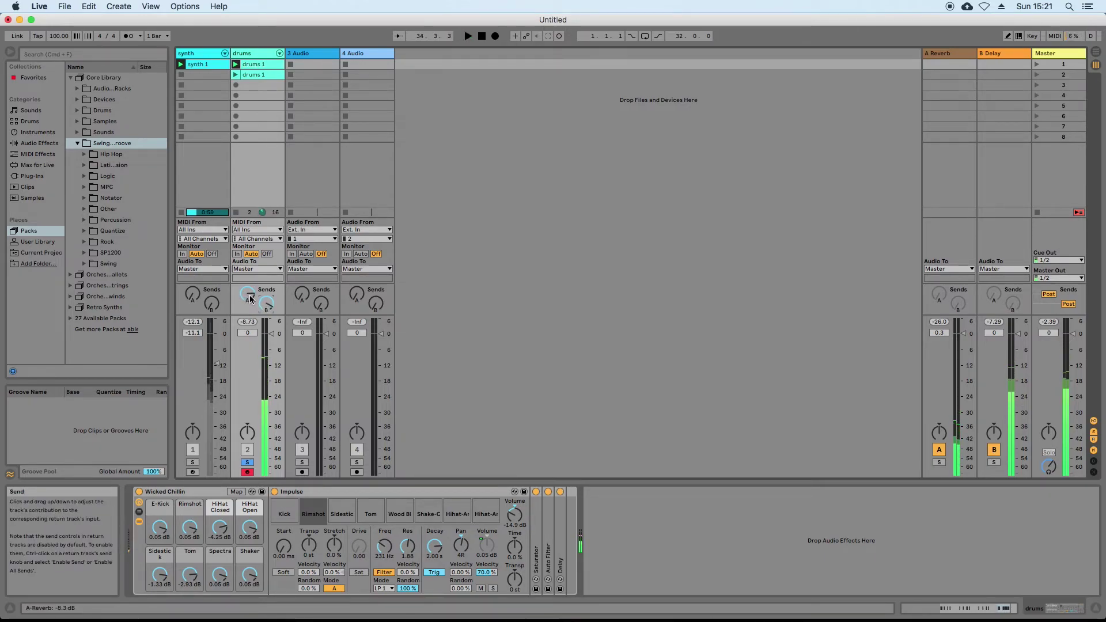
{"action": "left_click", "coordinate": [249, 463]}
{"action": "left_click", "coordinate": [251, 464]}
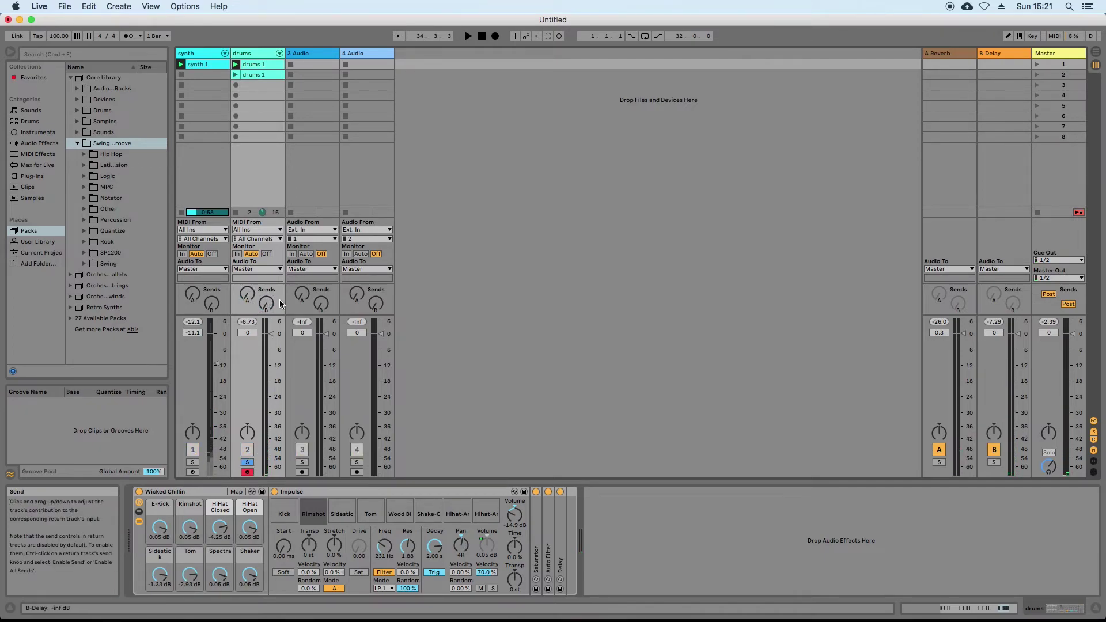
Step: Bypass the Reverb on the A return track in favour of an added Flanger, and raise the drums track's A send fully
{"action": "left_click", "coordinate": [969, 52]}
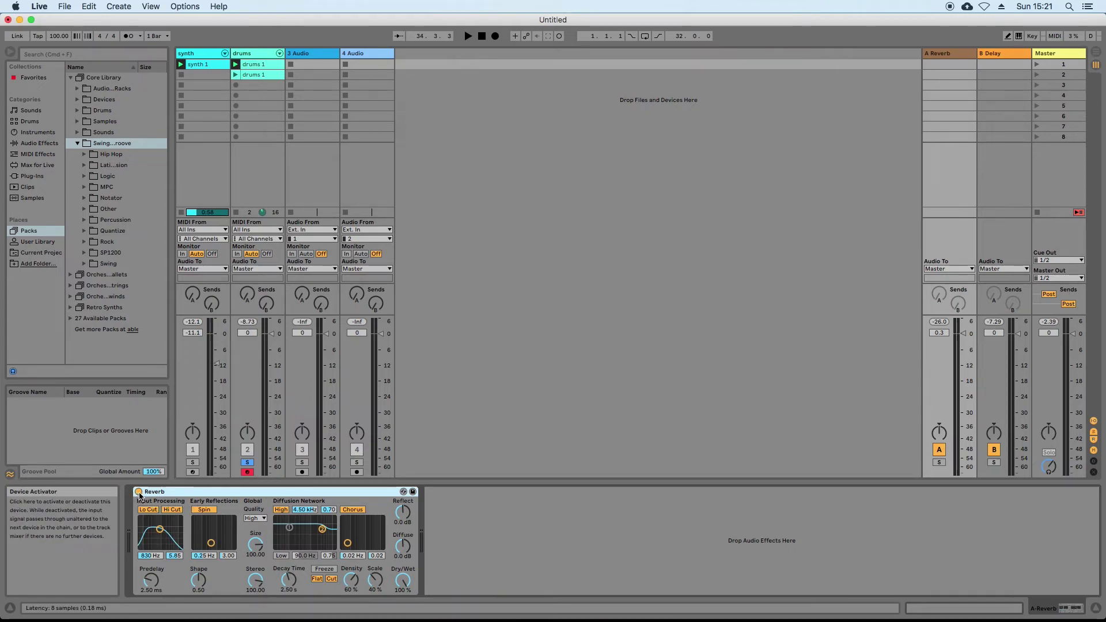
{"action": "left_click", "coordinate": [138, 492]}
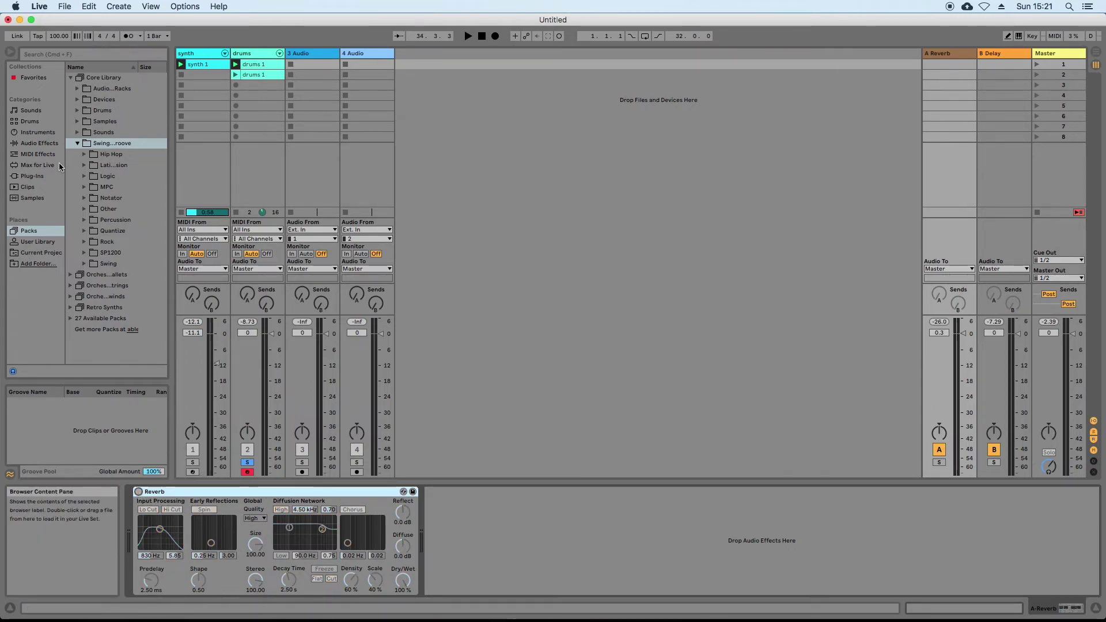
{"action": "left_click", "coordinate": [29, 146]}
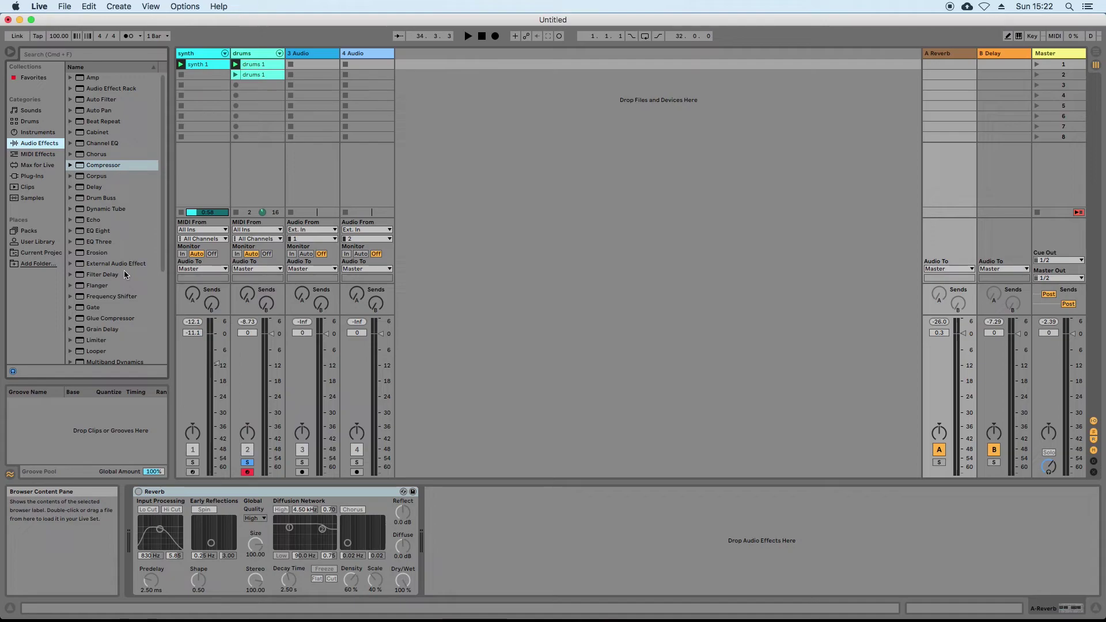
{"action": "left_click_drag", "start_coordinate": [98, 285], "coordinate": [535, 521]}
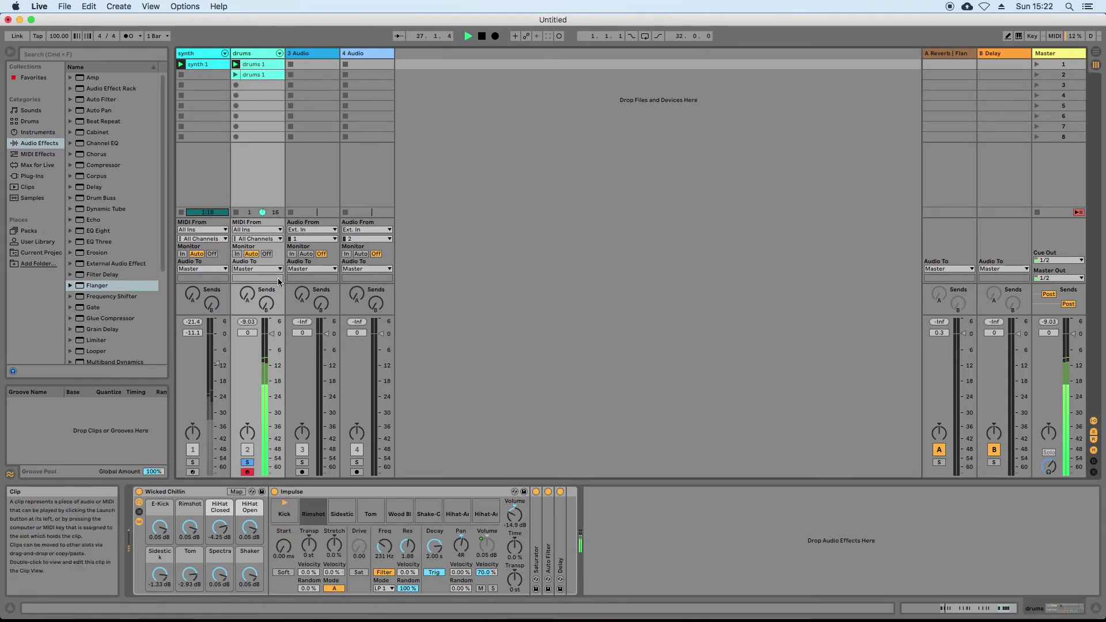
{"action": "left_click_drag", "start_coordinate": [247, 294], "coordinate": [247, 231]}
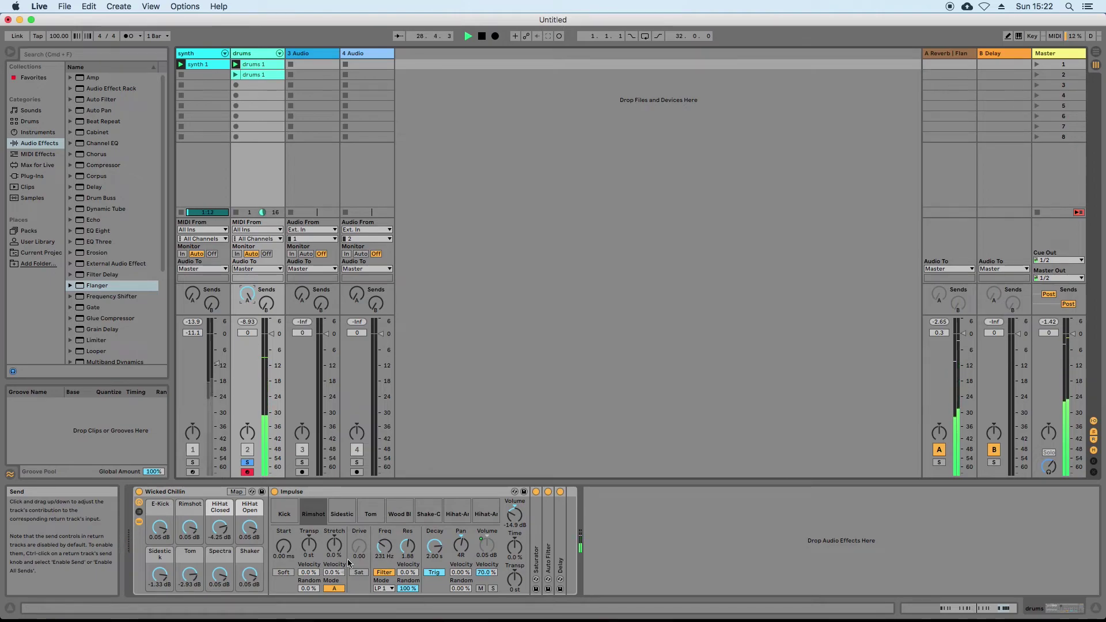
Step: Open hot-swap browsing for the drums track's Impulse device and collapse its preset list
{"action": "left_click", "coordinate": [345, 493]}
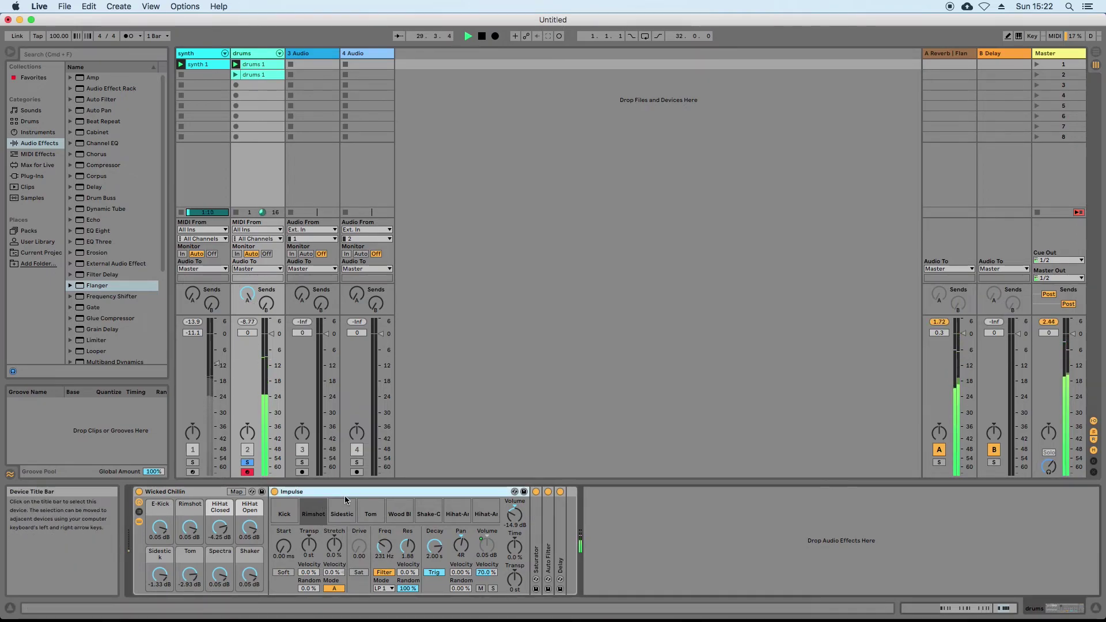
{"action": "left_click", "coordinate": [515, 493]}
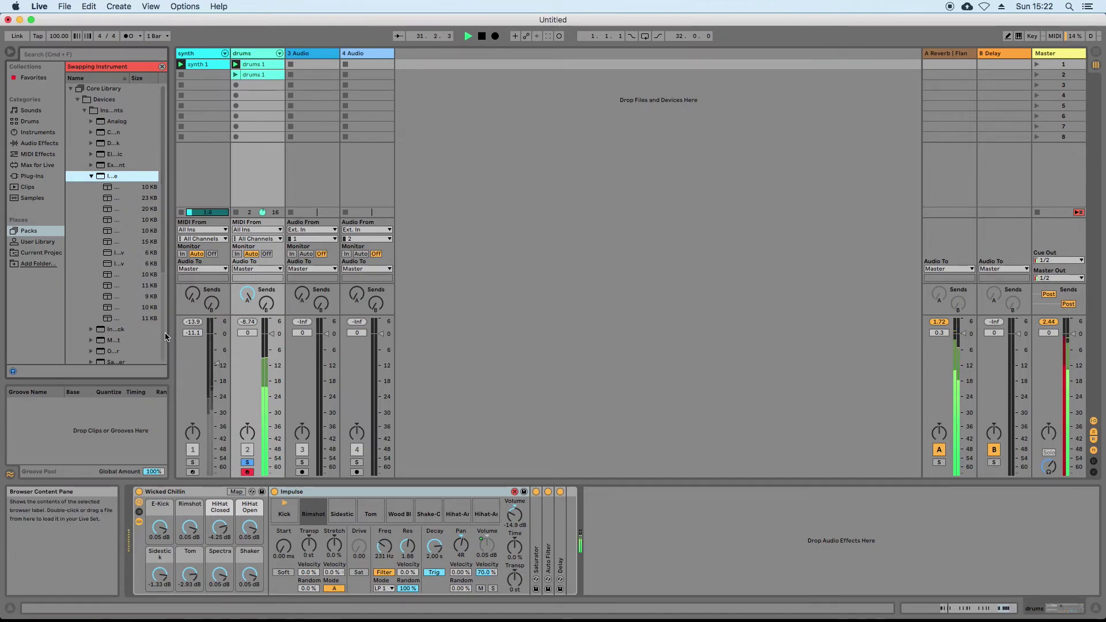
{"action": "left_click", "coordinate": [91, 177]}
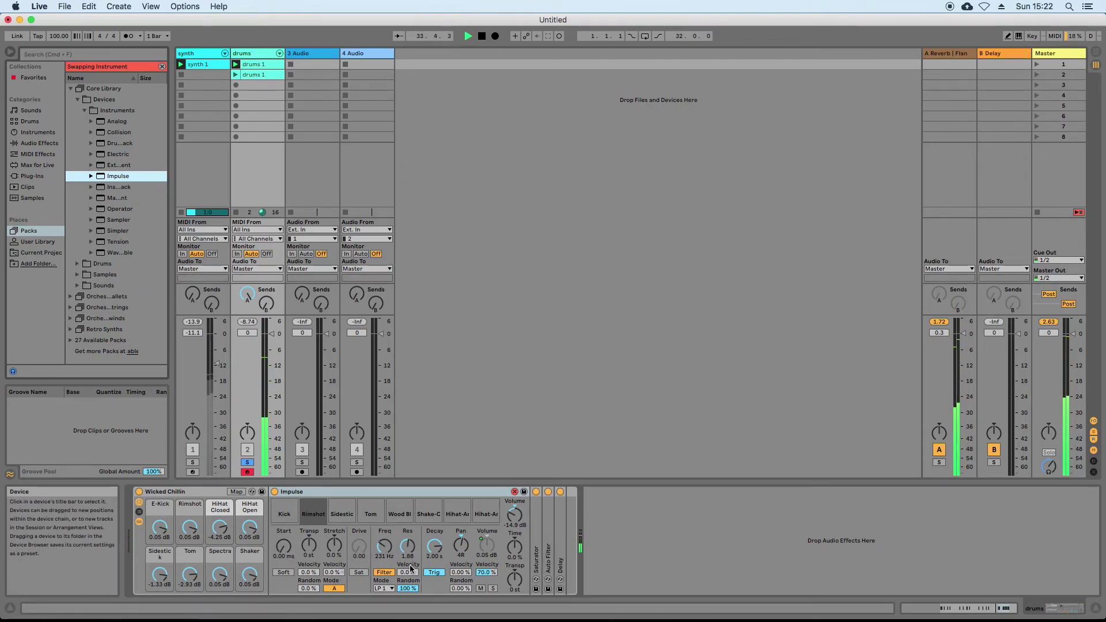
Step: Set the Impulse Rimshot filter to about 3.81 kHz with resonance 2.16, and lower the A return track's volume to -12.0 dB
{"action": "left_click_drag", "start_coordinate": [384, 546], "coordinate": [384, 507]}
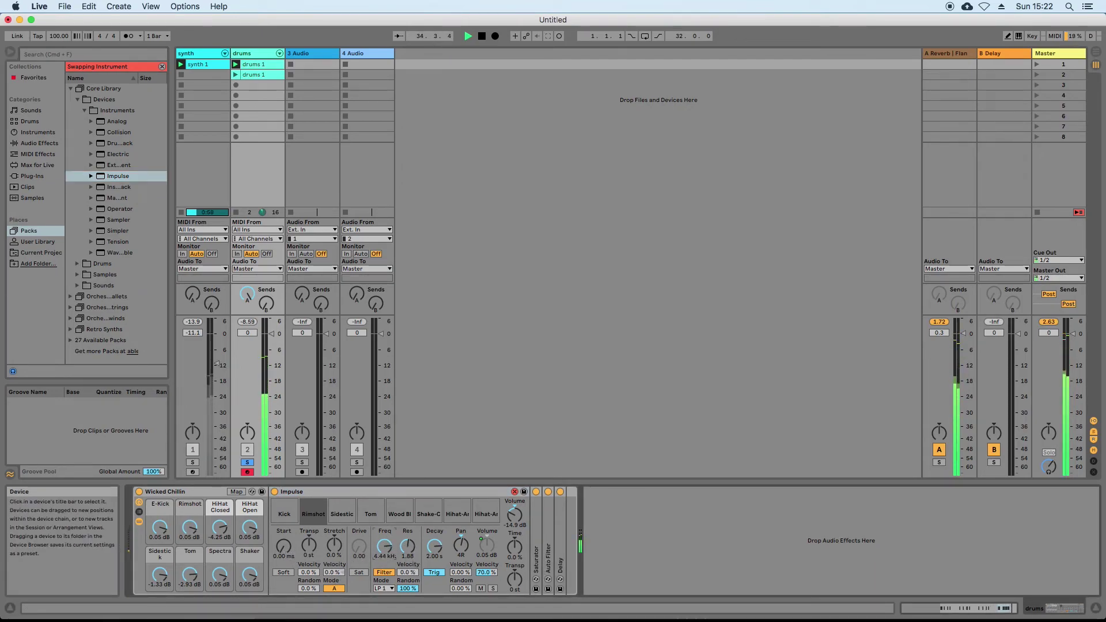
{"action": "mouse_move", "coordinate": [407, 546]}
{"action": "left_mouse_down"}
{"action": "mouse_move", "coordinate": [407, 510]}
{"action": "mouse_move", "coordinate": [407, 540]}
{"action": "left_mouse_up"}
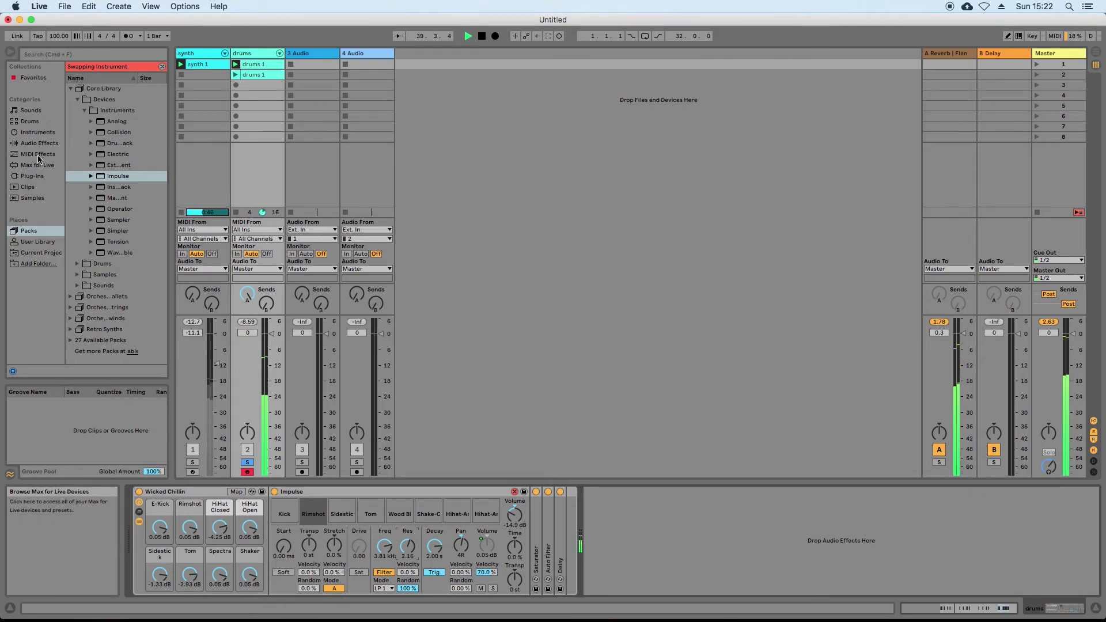
{"action": "left_click_drag", "start_coordinate": [964, 335], "coordinate": [964, 366]}
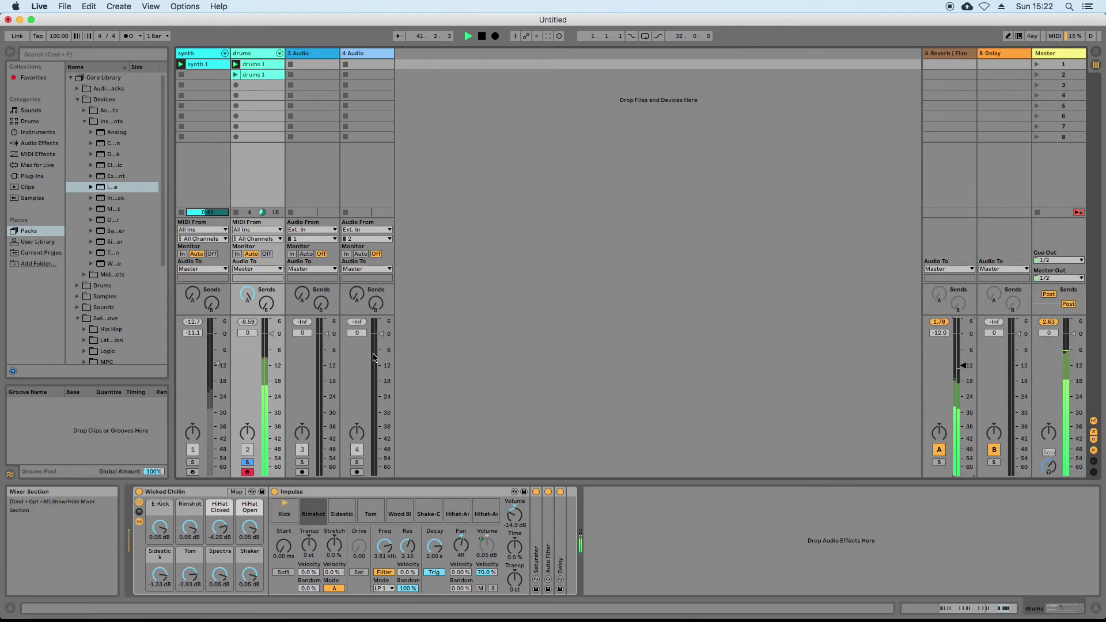
Step: Reset the drums track's A send to its default level
{"action": "double_click", "coordinate": [250, 296]}
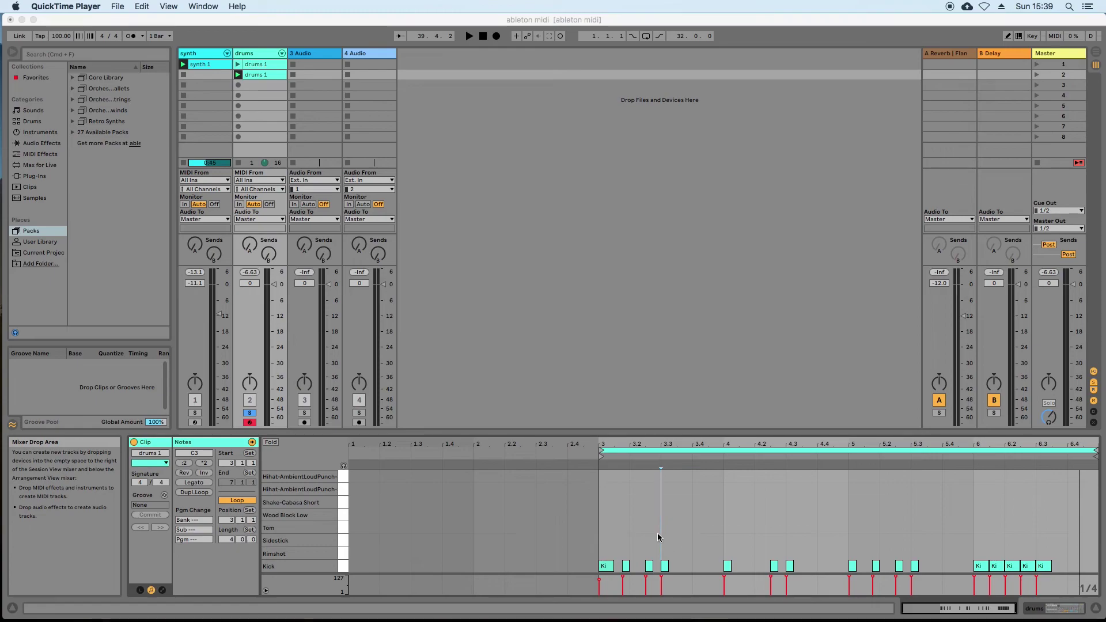
Step: Draw a quarter-note Rimshot hit at 3.3.1 in the drums clip and play it back
{"action": "double_click", "coordinate": [614, 542]}
{"action": "double_click", "coordinate": [616, 544]}
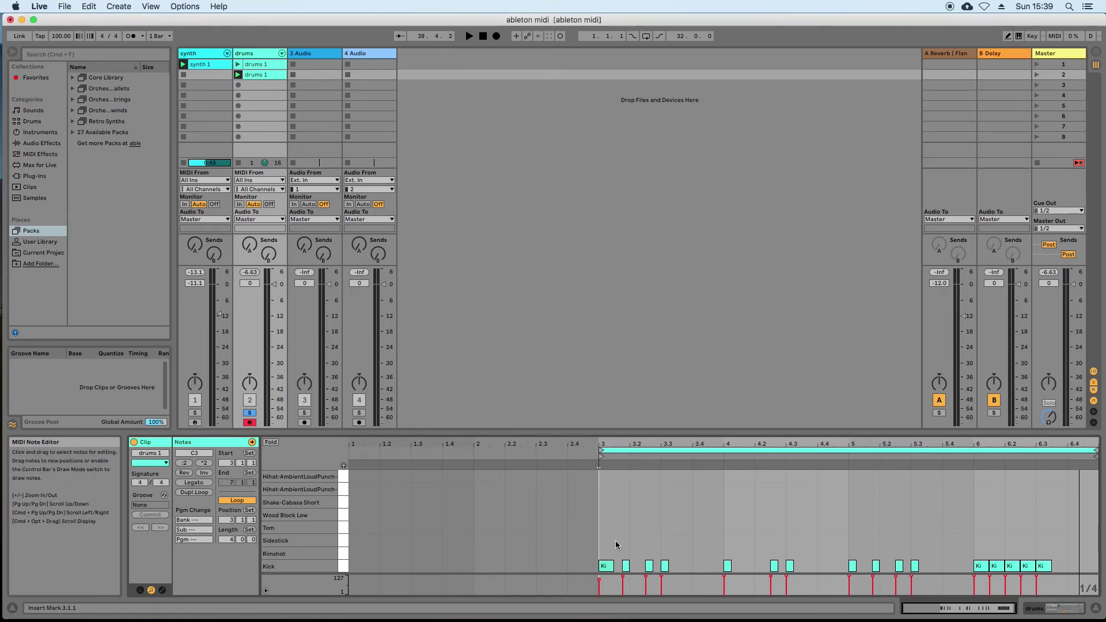
{"action": "key", "text": "b"}
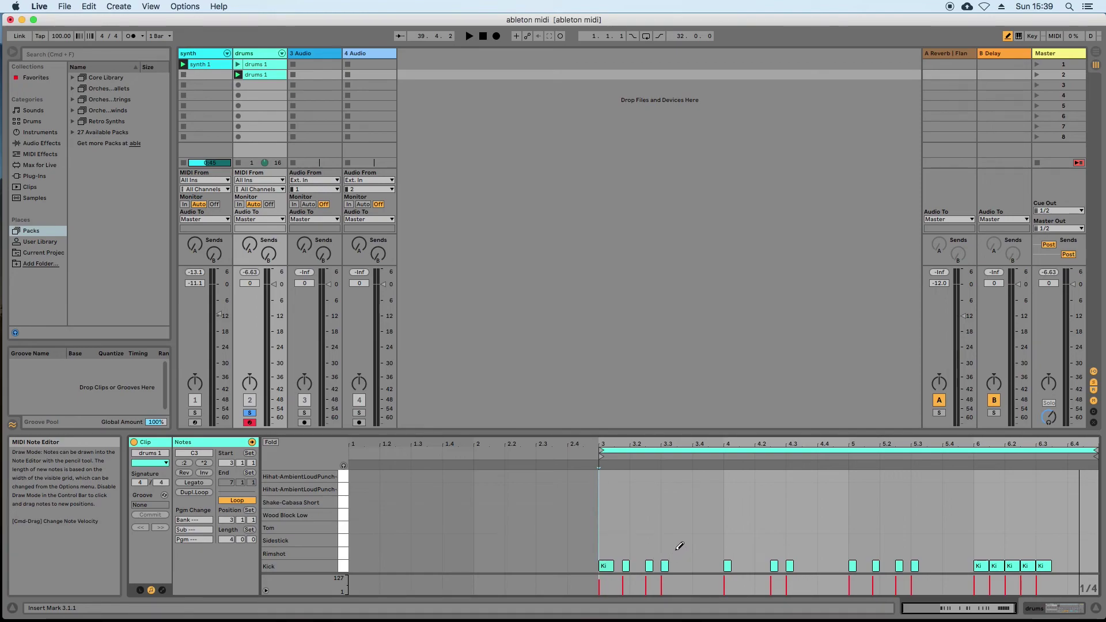
{"action": "left_click", "coordinate": [682, 552]}
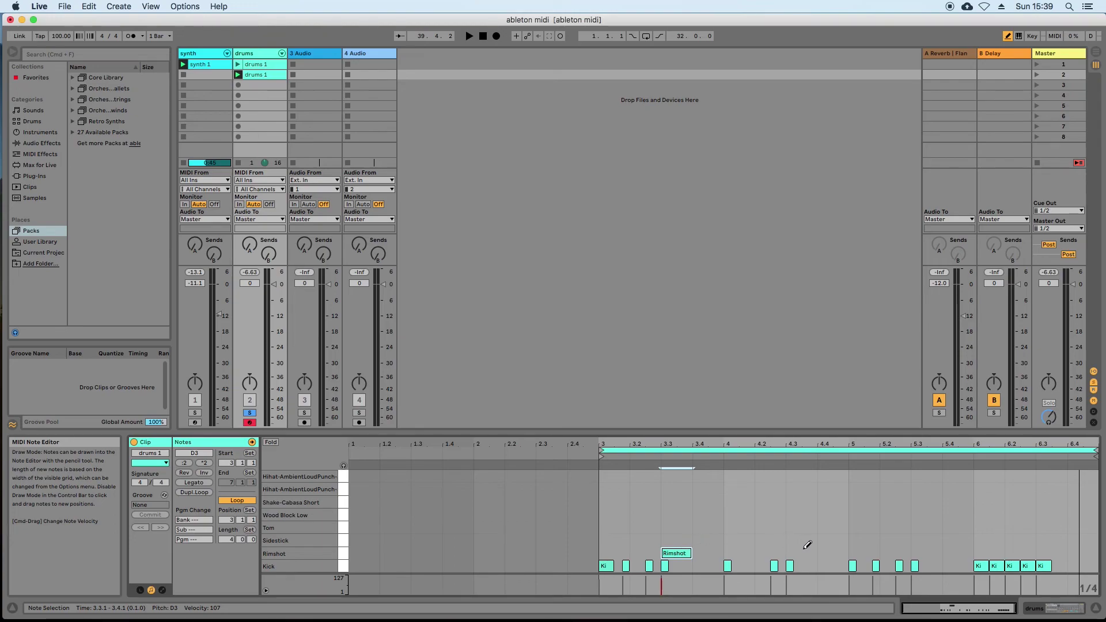
{"action": "key", "text": "space"}
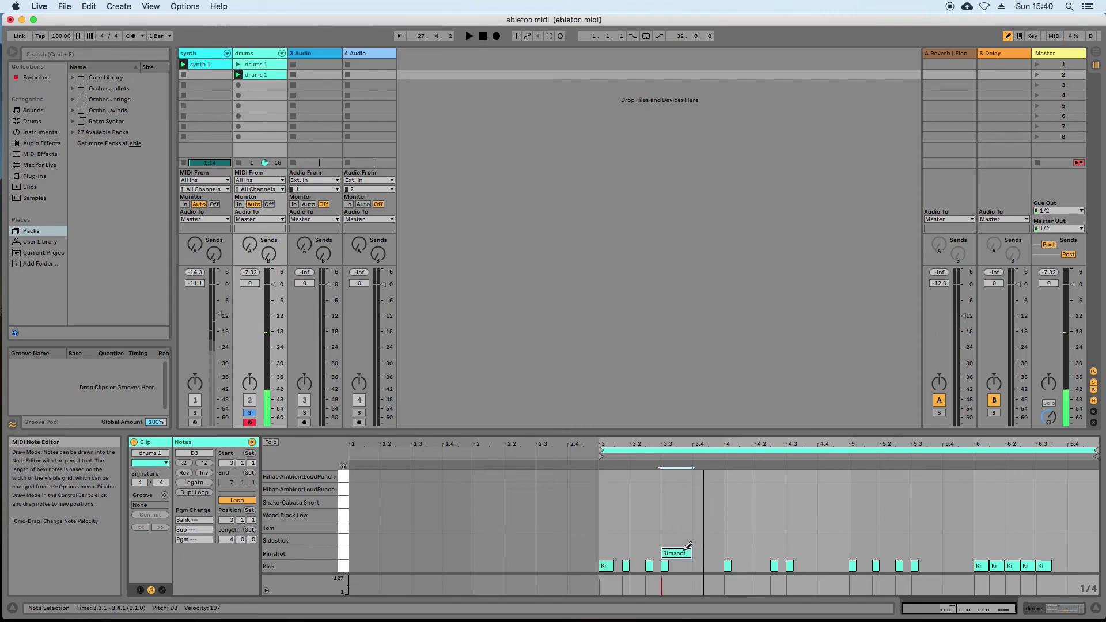
Step: Try two quarter-note Rimshot hits at 4.1.1 and 4.2.1 in the drums clip, and delete them both
{"action": "left_click", "coordinate": [739, 552]}
{"action": "left_click", "coordinate": [770, 552]}
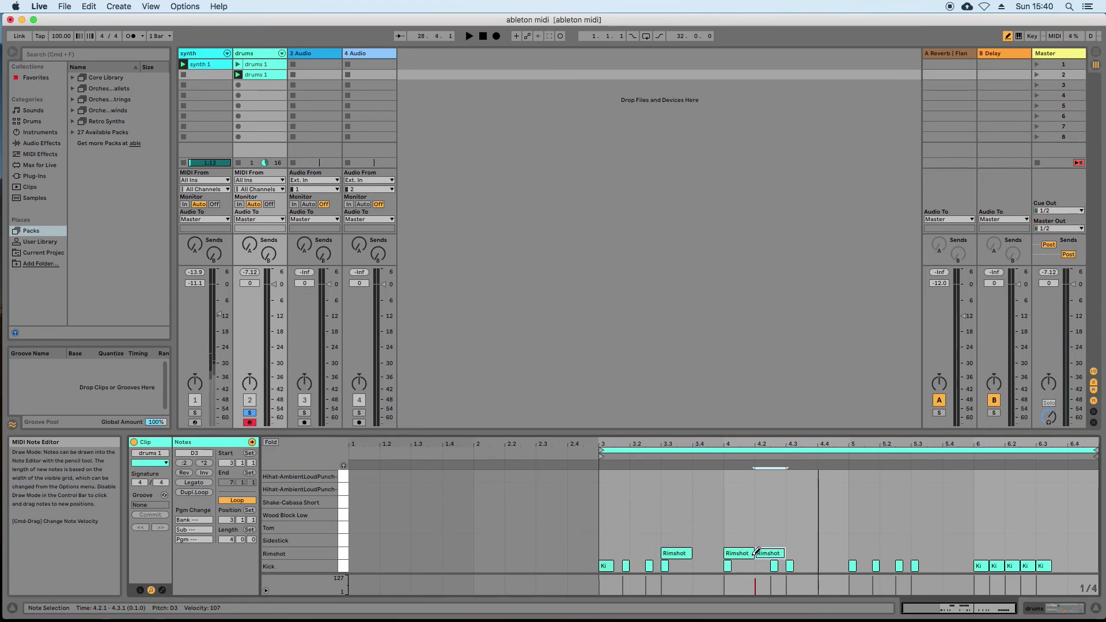
{"action": "key", "text": "b"}
{"action": "left_click", "coordinate": [739, 554], "text": "shift"}
{"action": "key", "text": "Delete"}
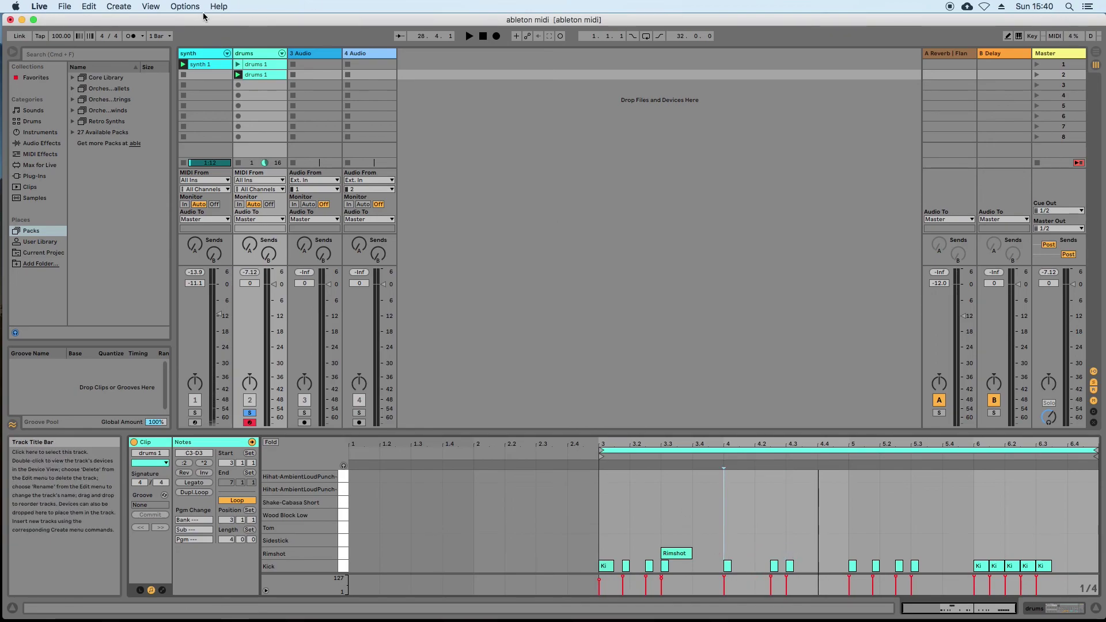
Step: Switch to the triplet grid, draw three 1/4T Rimshot notes from 4.1.1 to 4.3.1, and play the drums clip back
{"action": "left_click", "coordinate": [184, 7]}
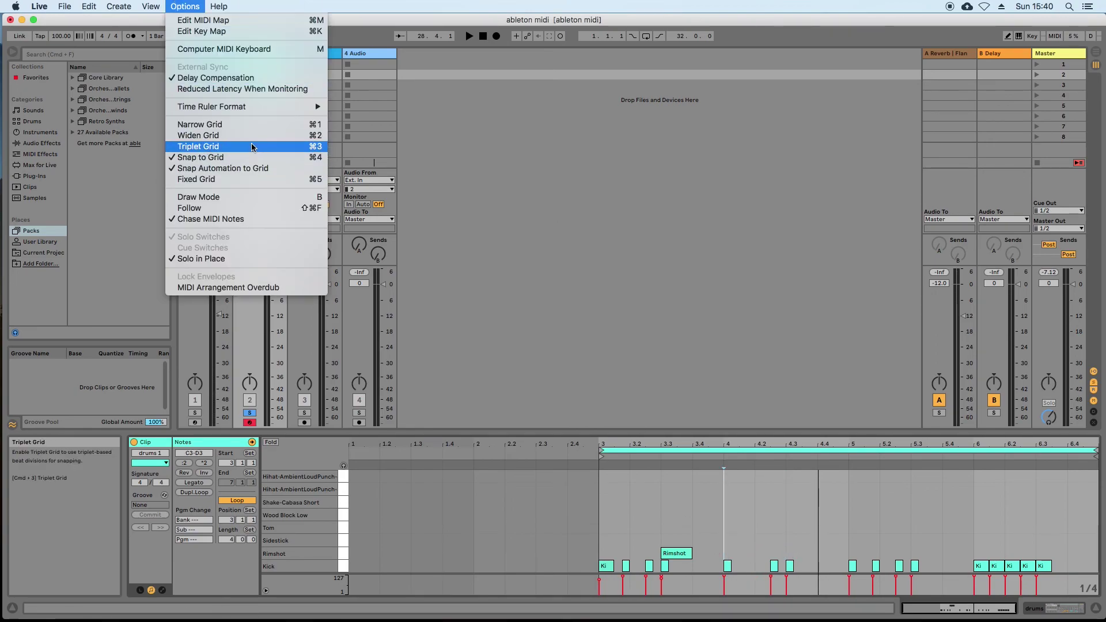
{"action": "left_click", "coordinate": [271, 146]}
{"action": "key", "text": "b"}
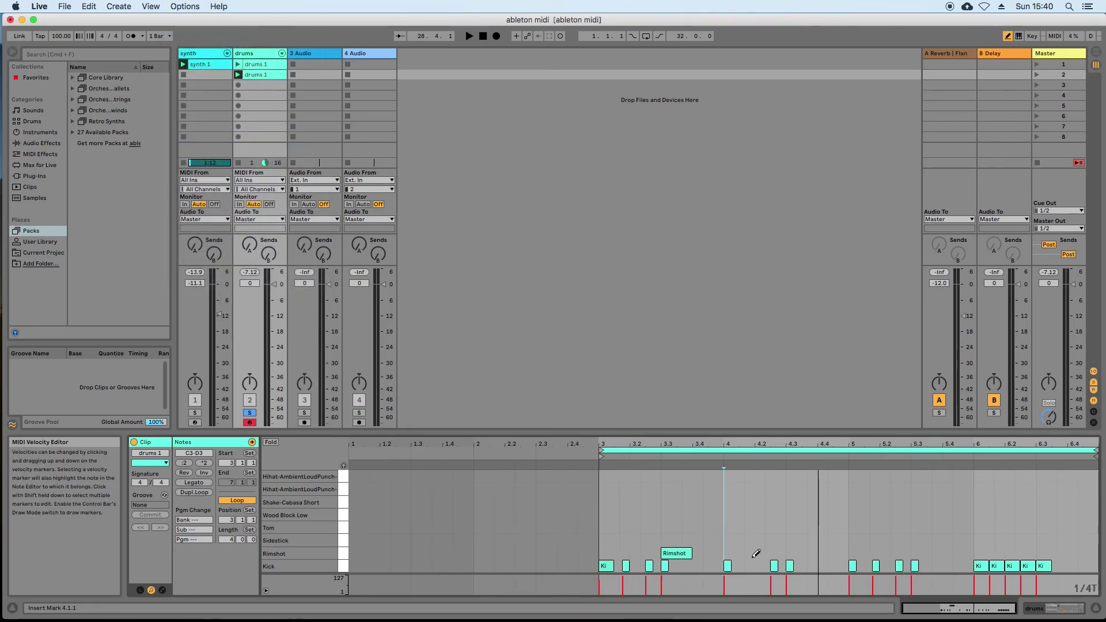
{"action": "left_click_drag", "start_coordinate": [741, 554], "coordinate": [778, 553]}
{"action": "key", "text": "space"}
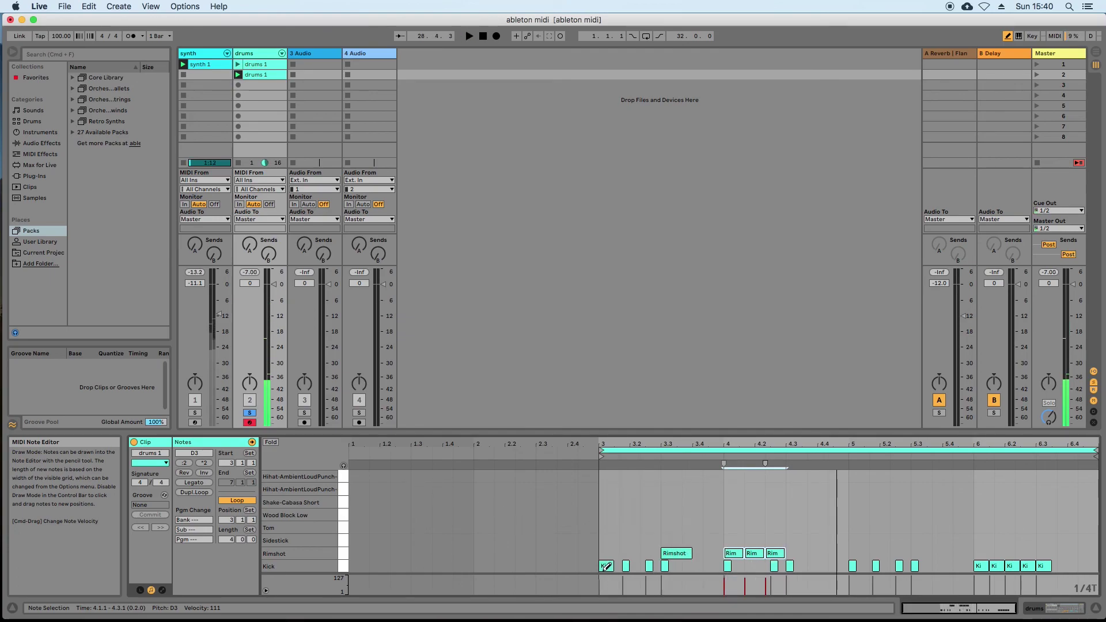
{"action": "key", "text": "space"}
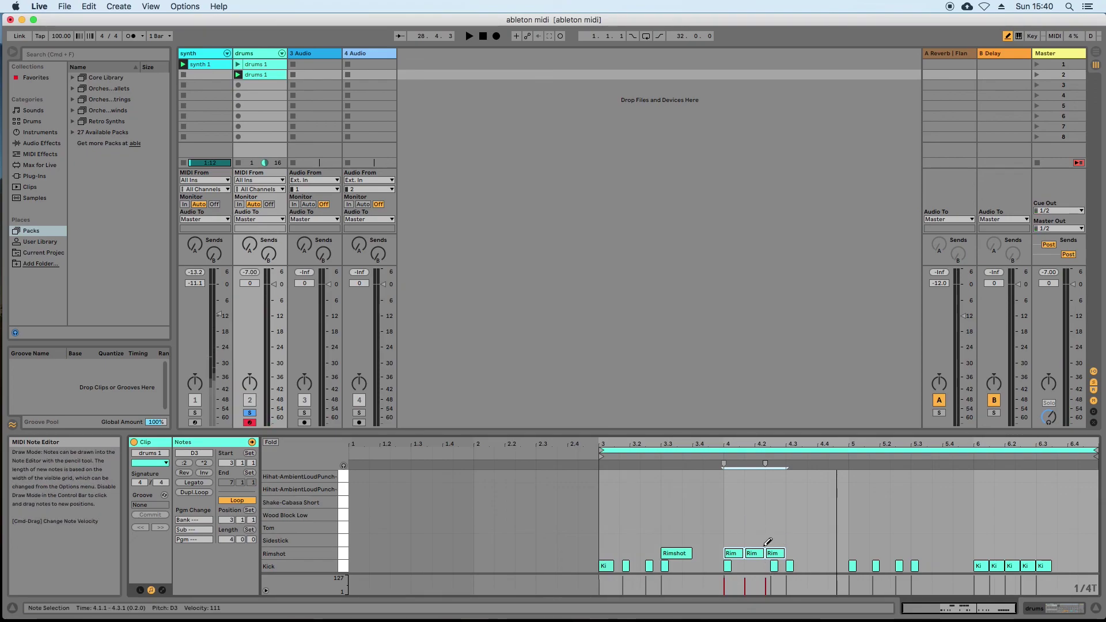
Step: Select all the Rimshot notes in the drums clip and view the note editing options, including Quantize Settings
{"action": "key", "text": "b"}
{"action": "left_click", "coordinate": [682, 555], "text": "shift"}
{"action": "mouse_move", "coordinate": [681, 555]}
{"action": "left_mouse_down"}
{"action": "mouse_move", "coordinate": [682, 526]}
{"action": "mouse_move", "coordinate": [682, 553]}
{"action": "left_mouse_up"}
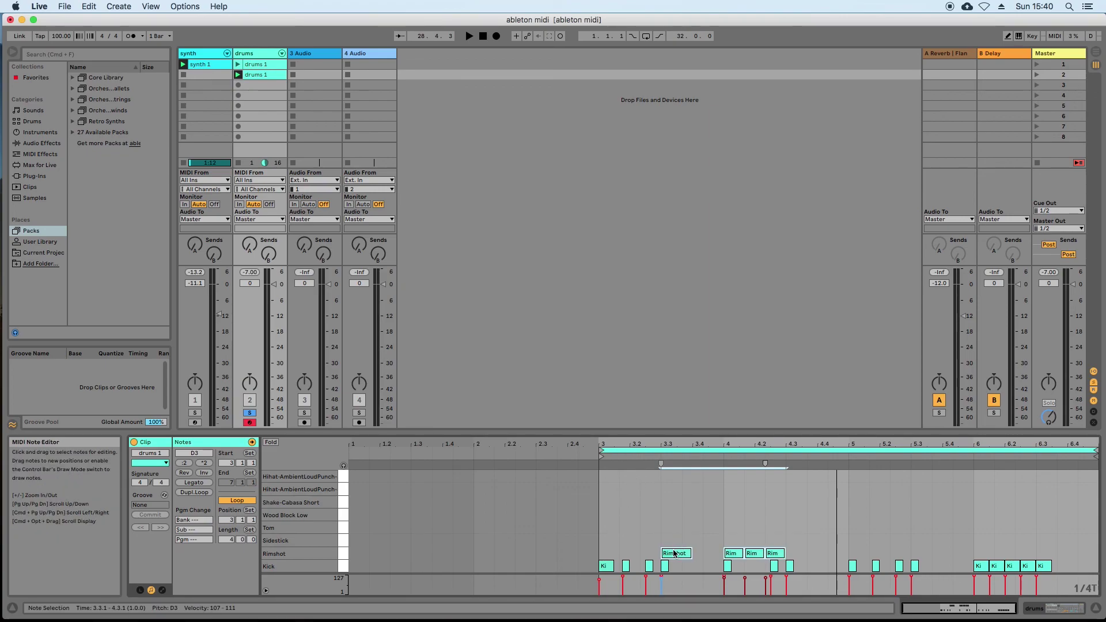
{"action": "right_click", "coordinate": [689, 553]}
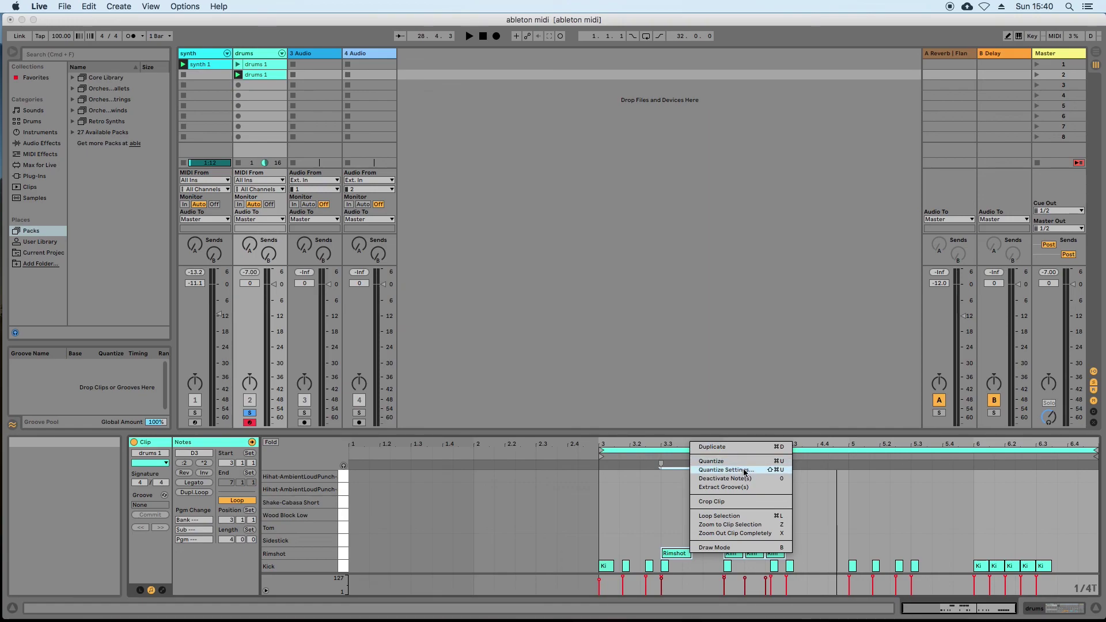
{"action": "left_click", "coordinate": [651, 524]}
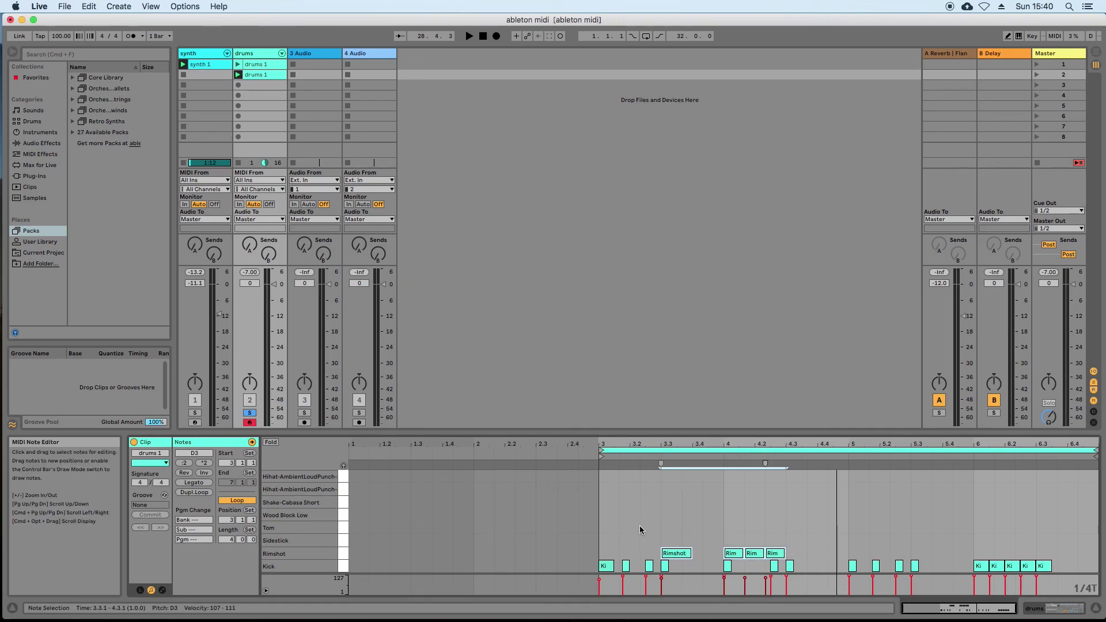